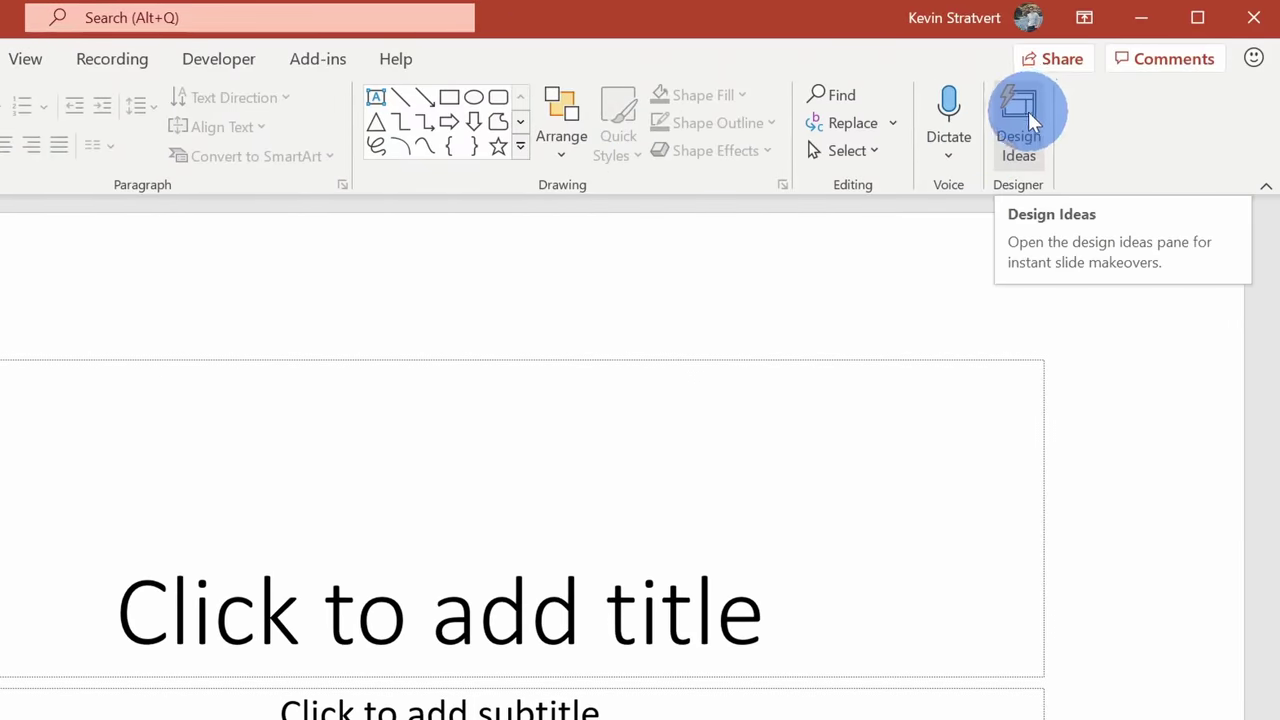
Apply the rubber-duck swimming pool design from Design Ideas to the title slide
{"action": "left_click", "coordinate": [1021, 114]}
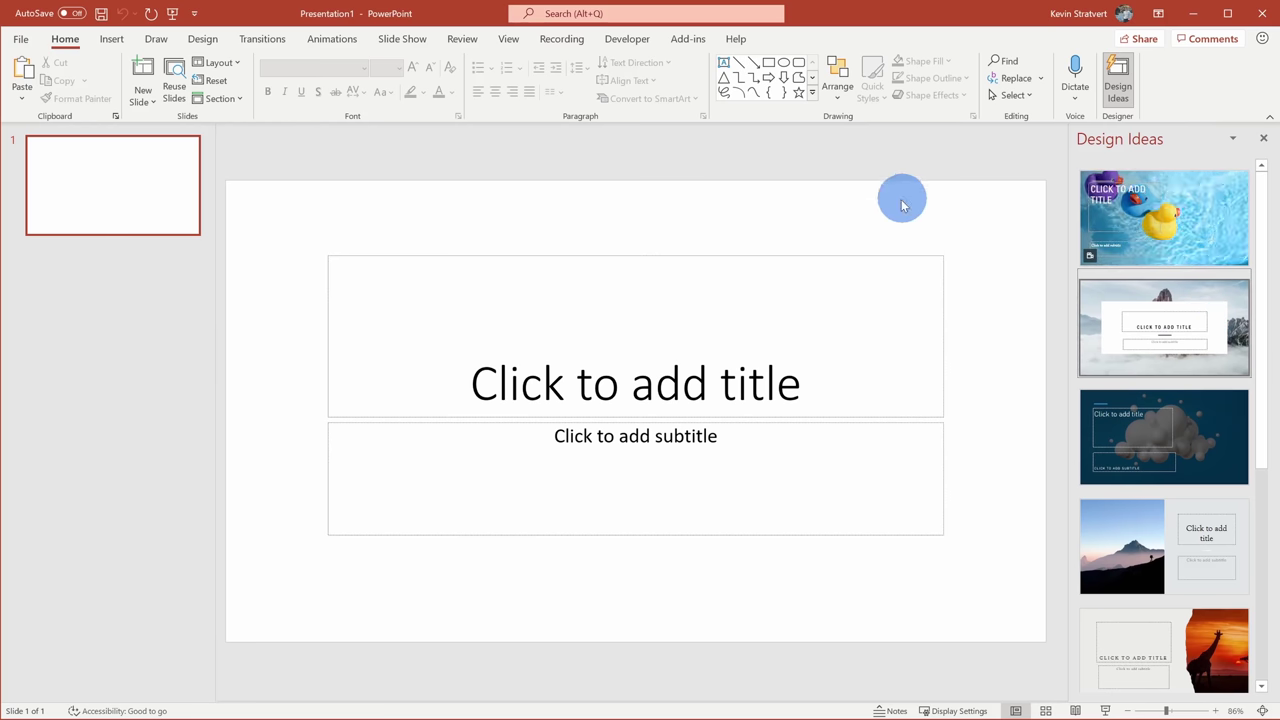
{"action": "scroll", "coordinate": [1163, 335], "scroll_direction": "down", "scroll_amount": 3}
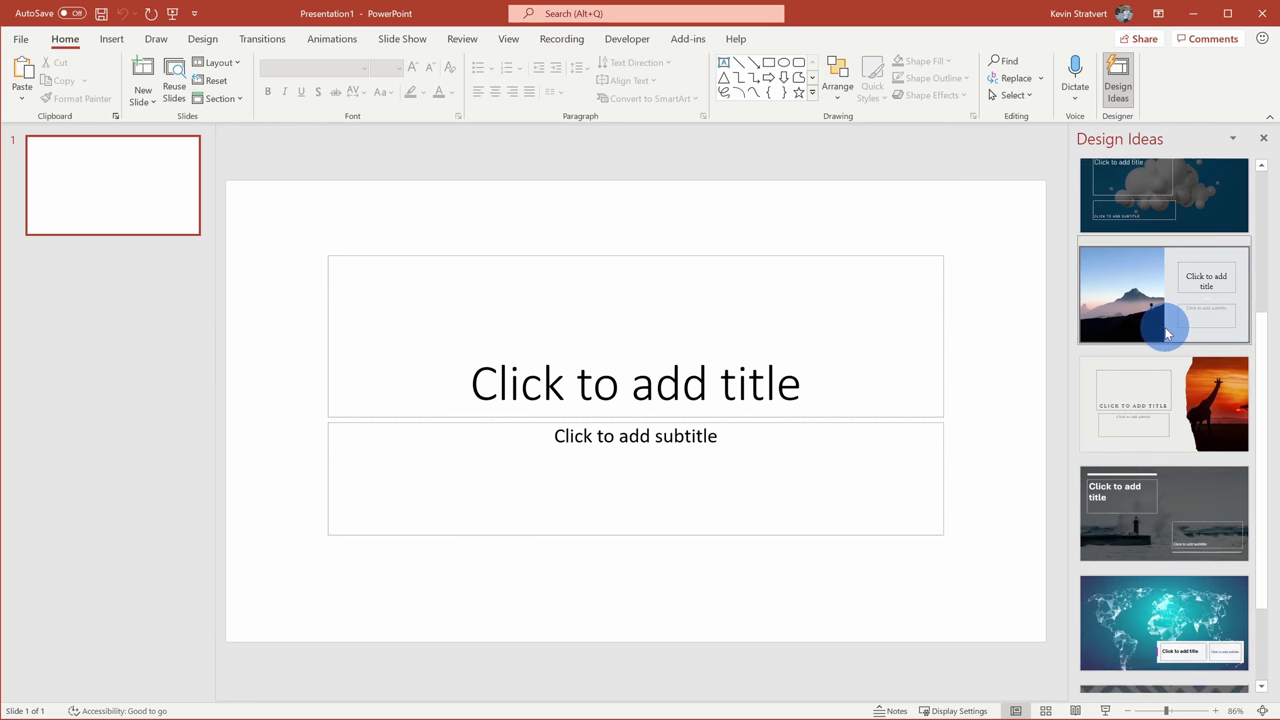
{"action": "scroll", "coordinate": [1165, 365], "scroll_direction": "down", "scroll_amount": 2}
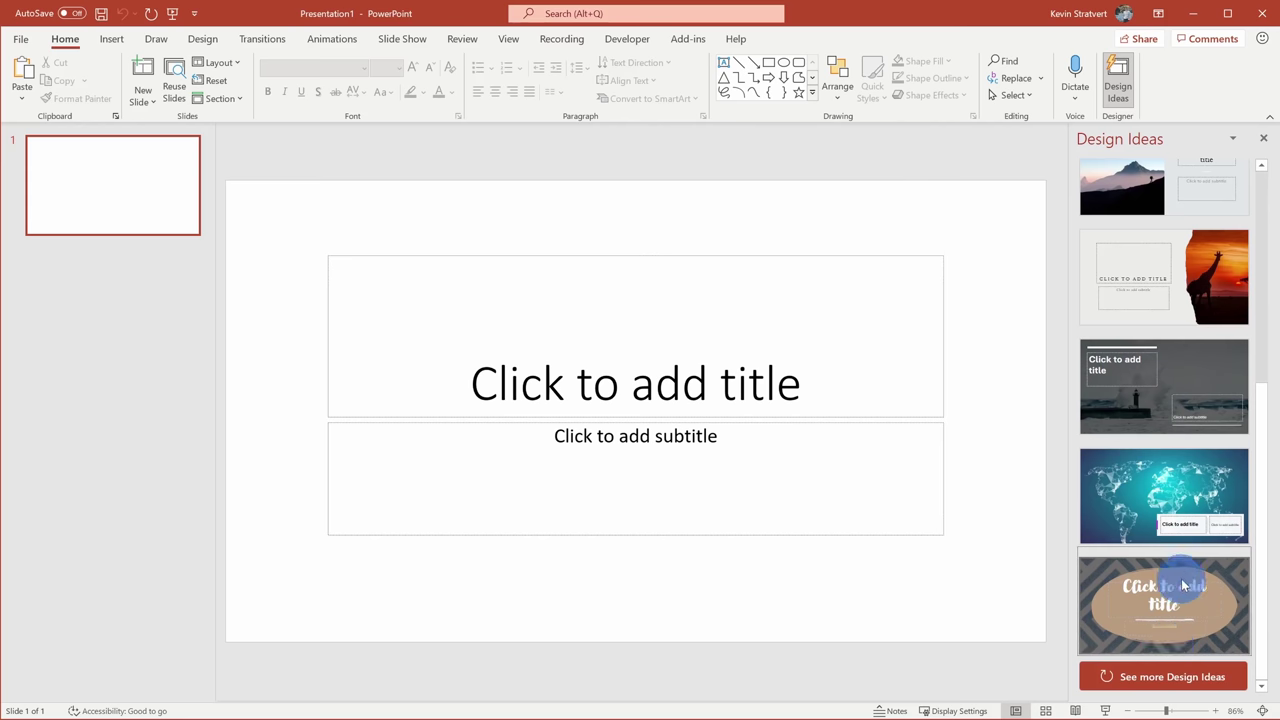
{"action": "scroll", "coordinate": [1182, 584], "scroll_direction": "up", "scroll_amount": 5}
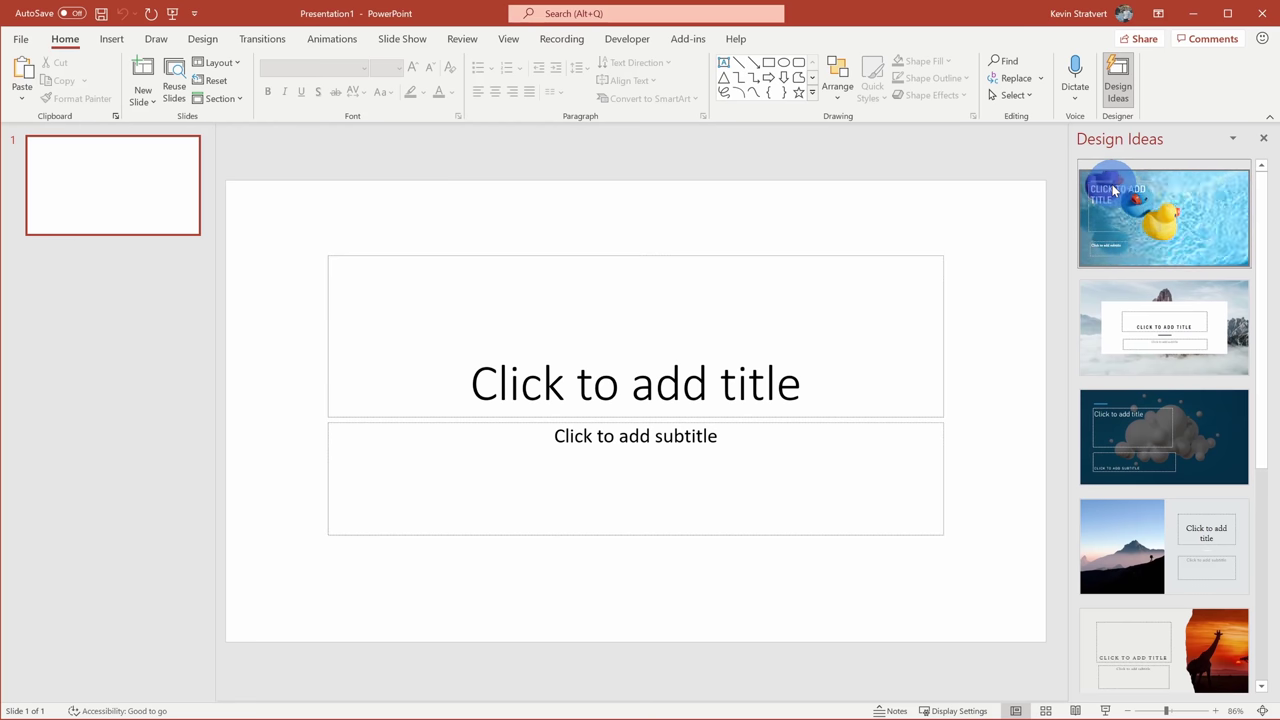
{"action": "left_click", "coordinate": [1141, 199]}
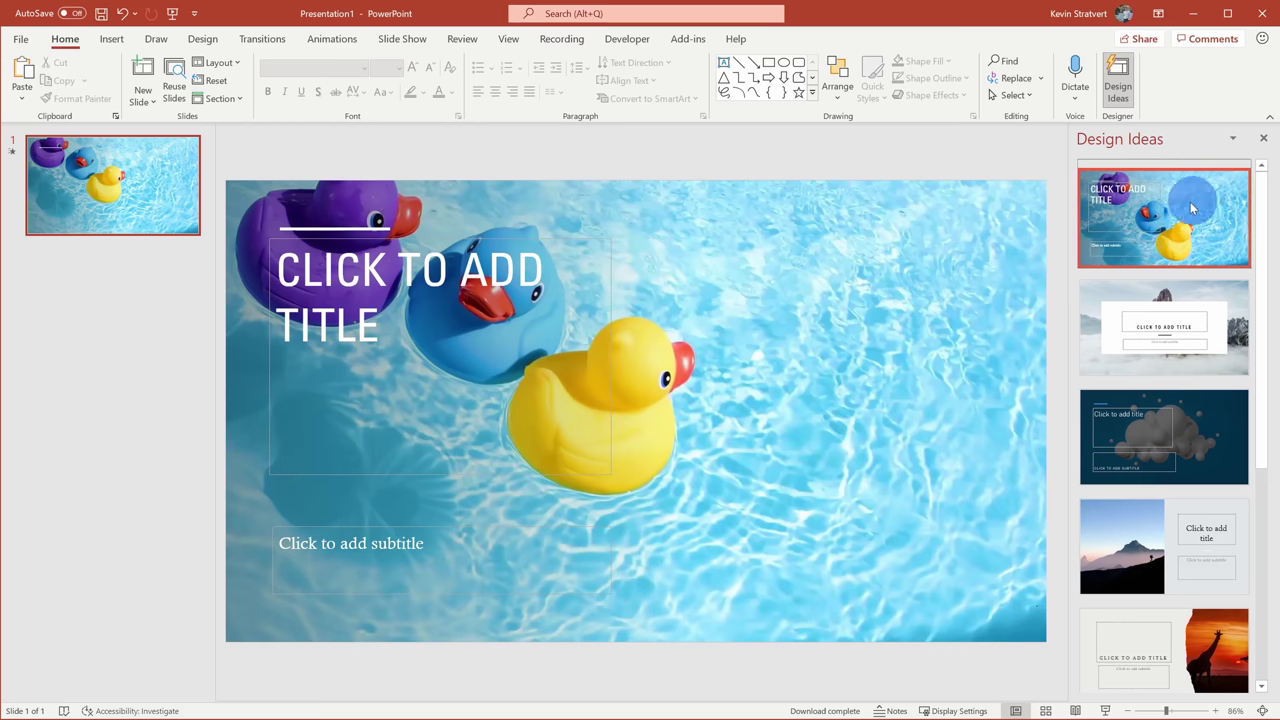
Load more Design Ideas and apply the red abstract design with the animated orange-and-purple streaks video
{"action": "scroll", "coordinate": [1175, 230], "scroll_direction": "down", "scroll_amount": 2}
{"action": "scroll", "coordinate": [1182, 240], "scroll_direction": "down", "scroll_amount": 2}
{"action": "scroll", "coordinate": [1166, 409], "scroll_direction": "up", "scroll_amount": 1}
{"action": "scroll", "coordinate": [1171, 409], "scroll_direction": "down", "scroll_amount": 1}
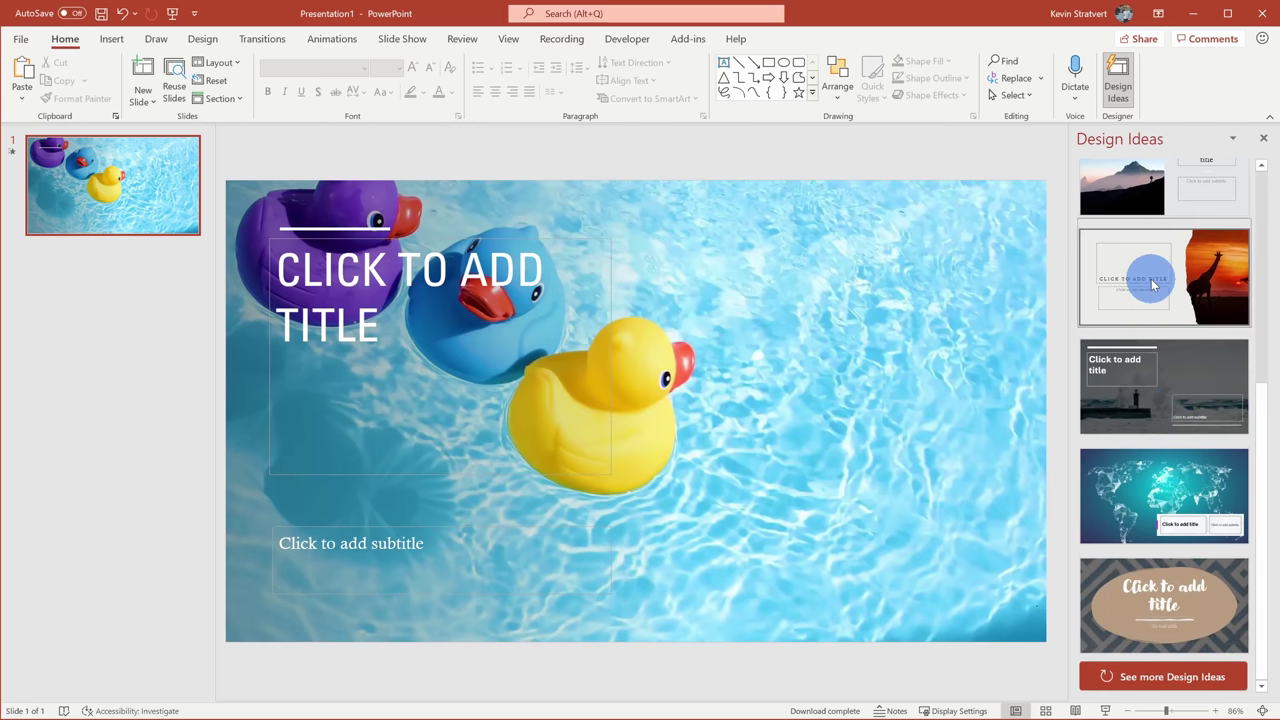
{"action": "left_click", "coordinate": [1163, 680]}
{"action": "scroll", "coordinate": [1166, 672], "scroll_direction": "down", "scroll_amount": 1}
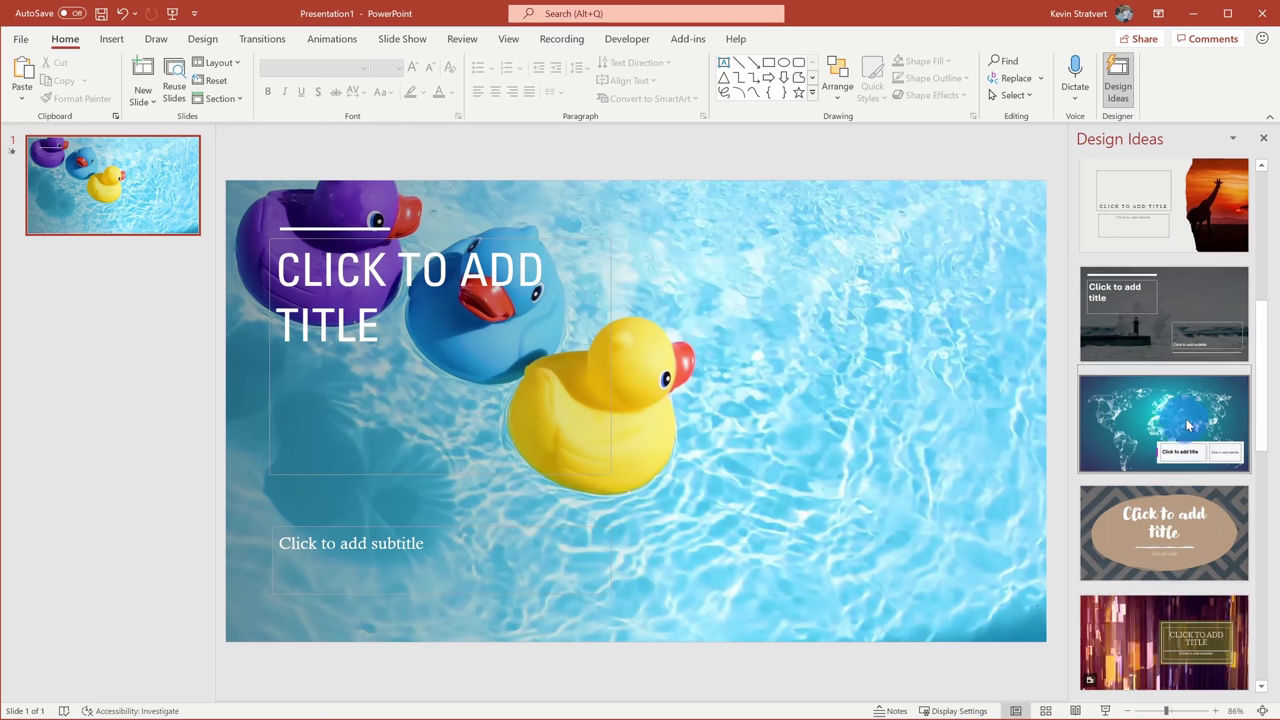
{"action": "scroll", "coordinate": [1182, 420], "scroll_direction": "down", "scroll_amount": 4}
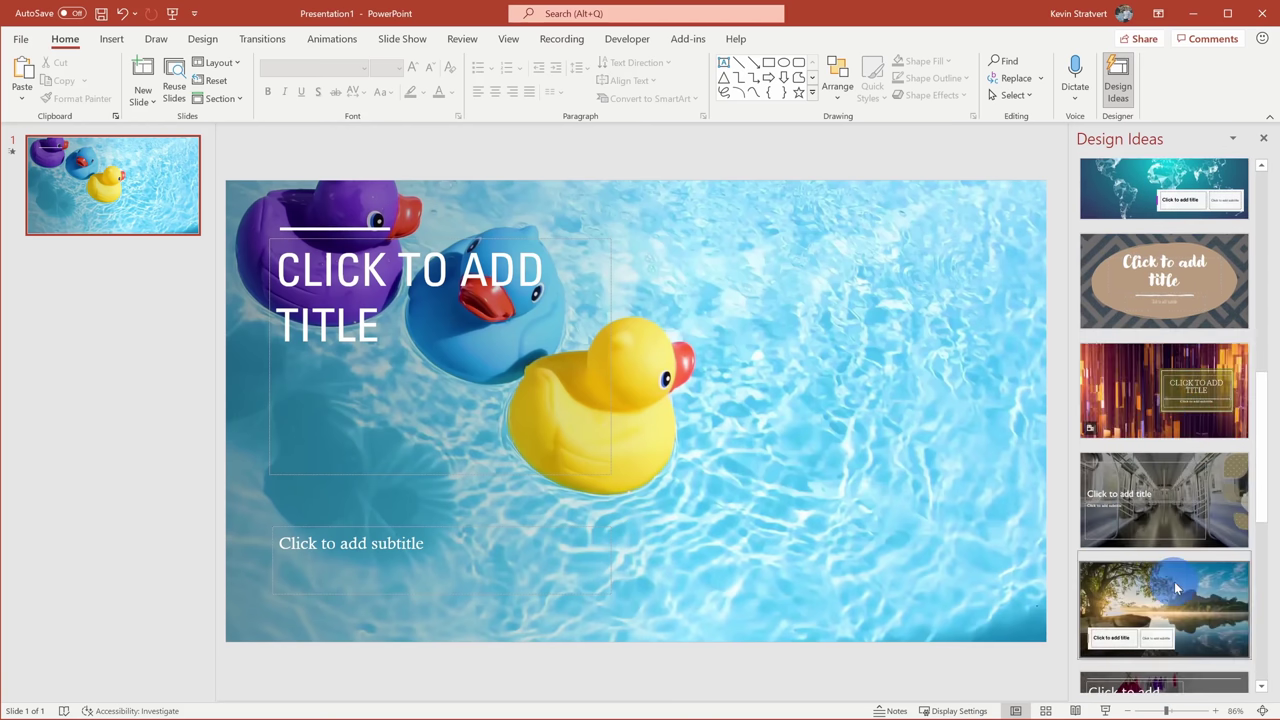
{"action": "left_click", "coordinate": [1202, 395]}
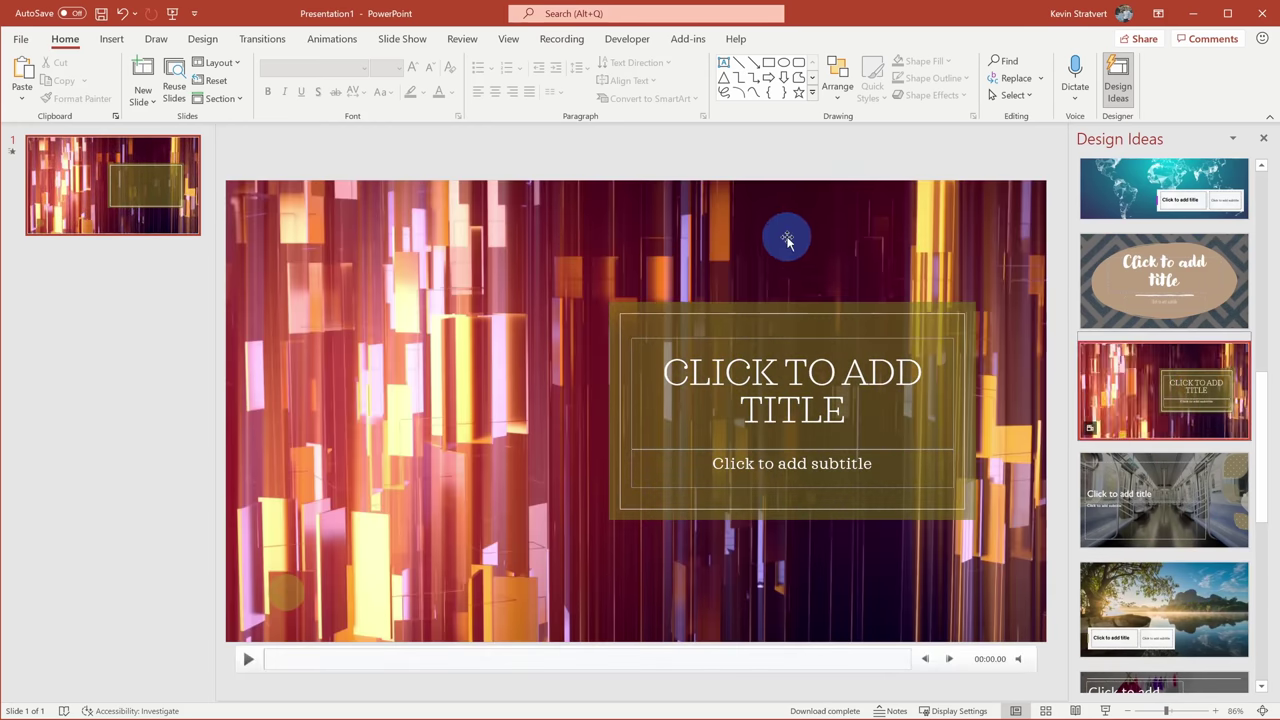
{"action": "scroll", "coordinate": [1150, 370], "scroll_direction": "down", "scroll_amount": 5}
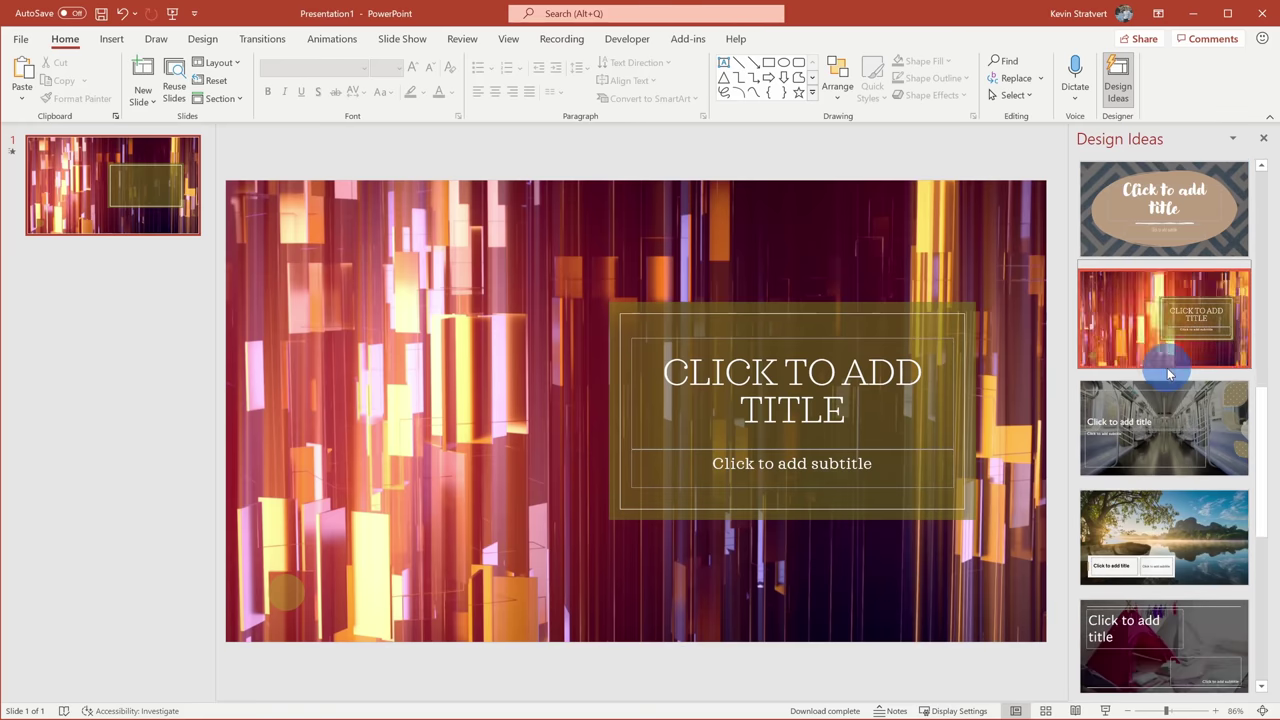
{"action": "scroll", "coordinate": [1171, 361], "scroll_direction": "down", "scroll_amount": 5}
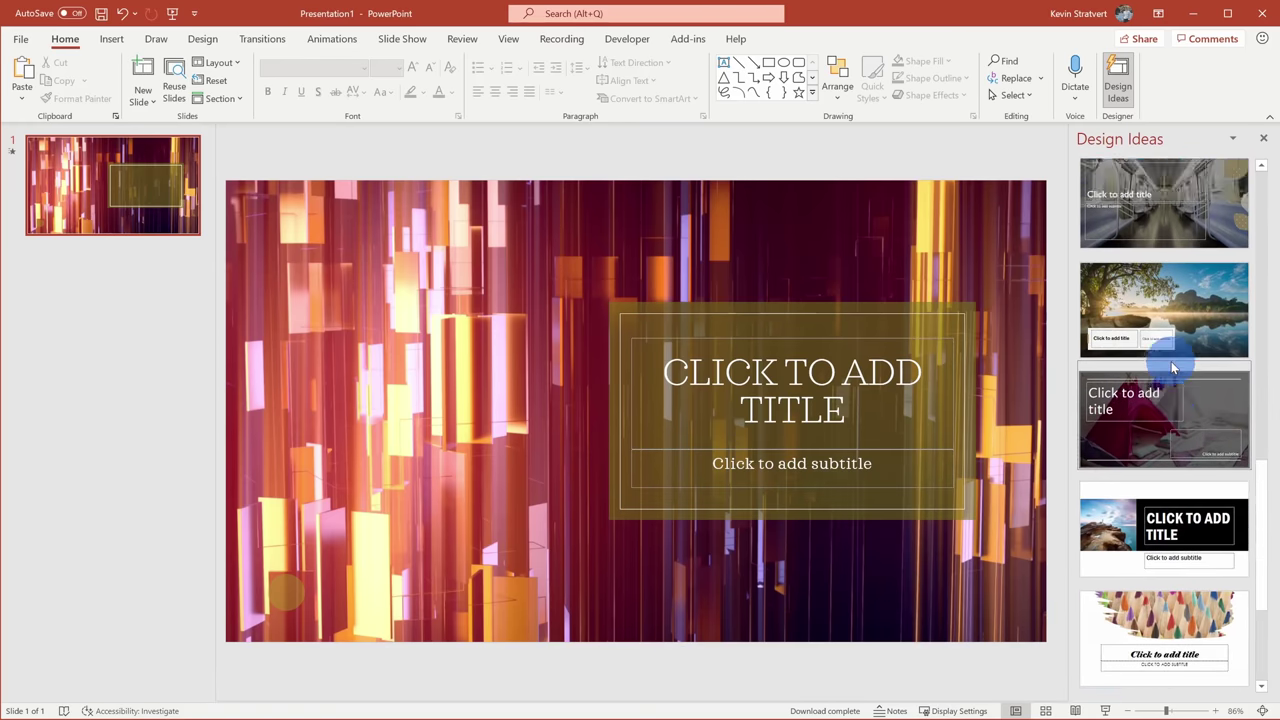
{"action": "scroll", "coordinate": [1173, 368], "scroll_direction": "up", "scroll_amount": 3}
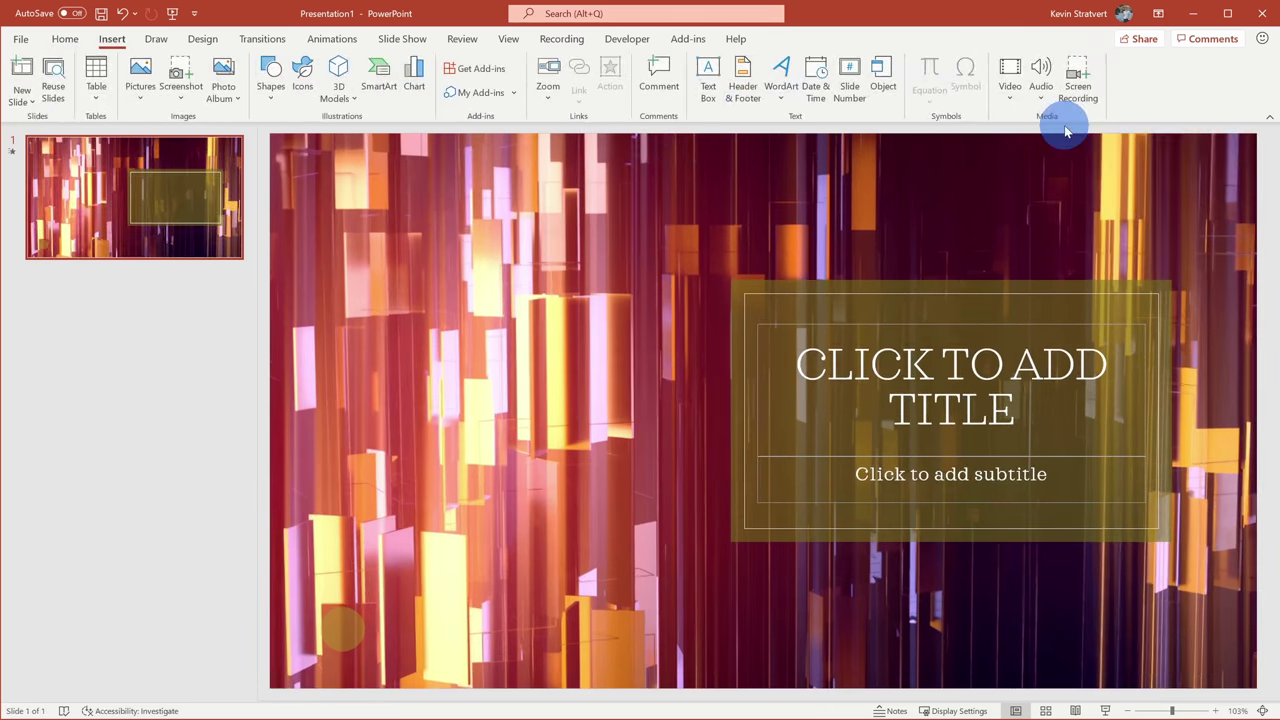
Enter the presenter's full name in the title placeholder, leaving the subtitle empty
{"action": "left_click", "coordinate": [957, 309]}
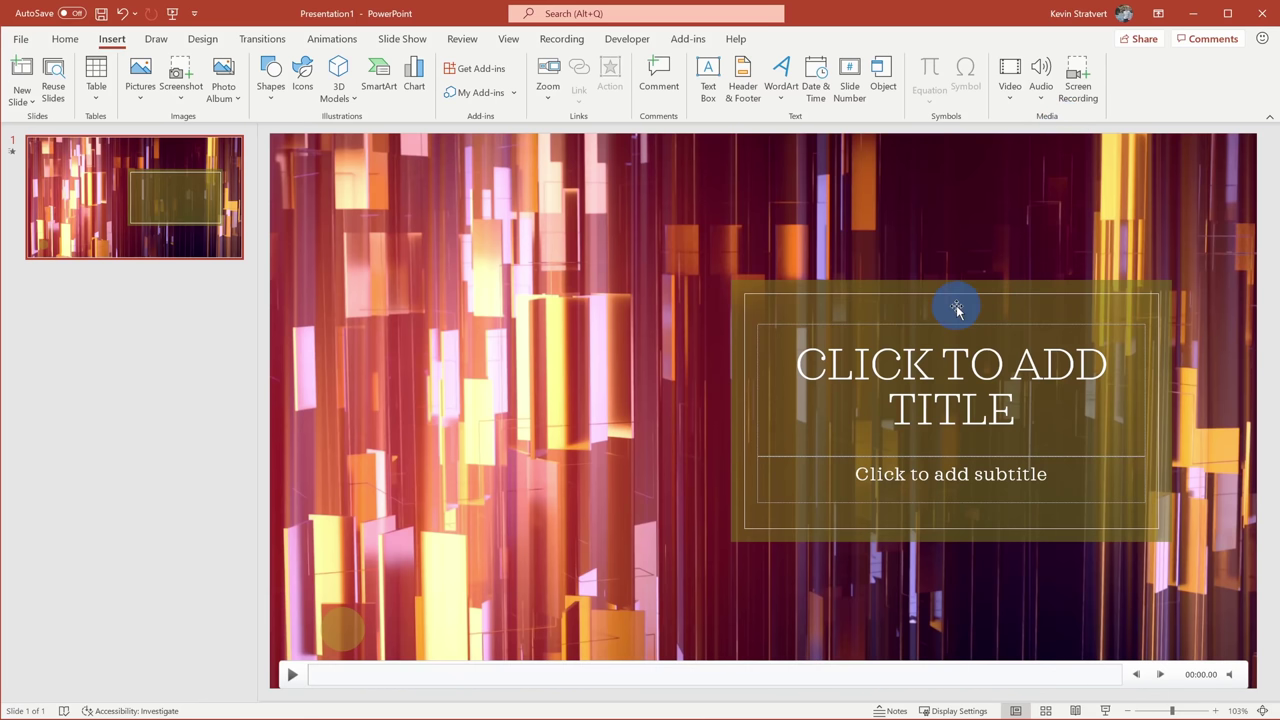
{"action": "left_click", "coordinate": [64, 38]}
{"action": "left_click", "coordinate": [217, 62]}
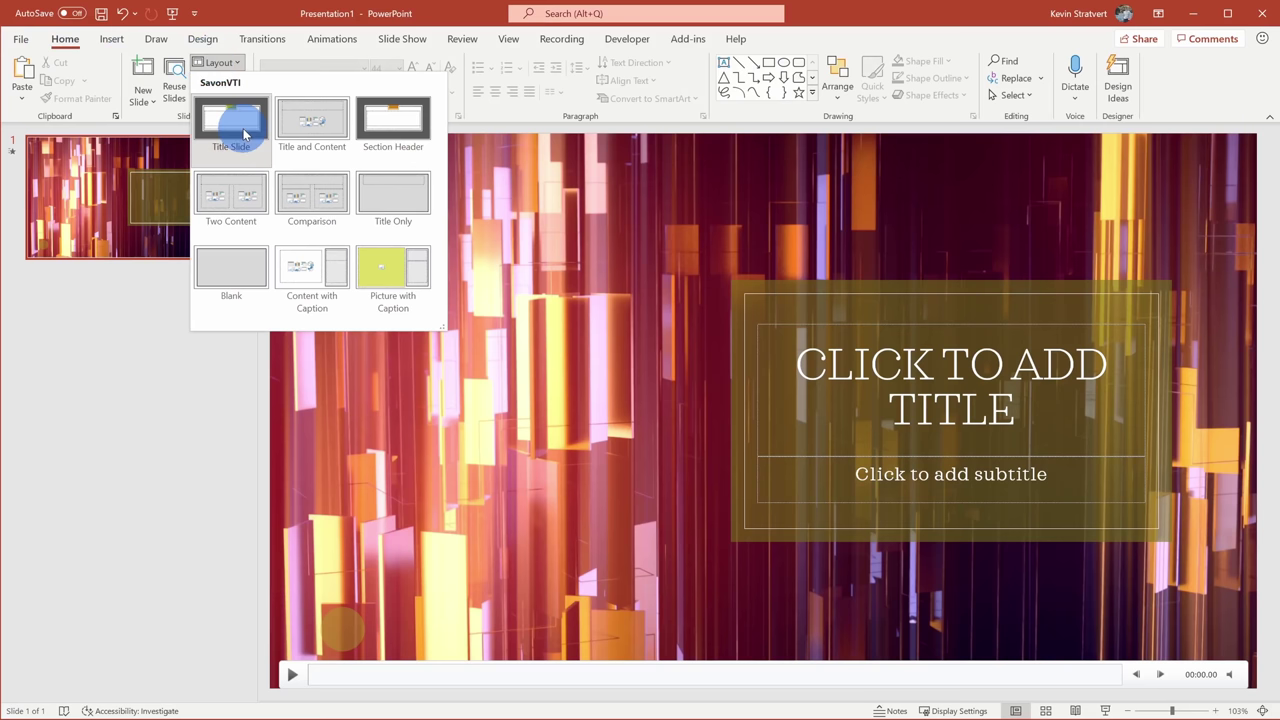
{"action": "left_click", "coordinate": [925, 364]}
{"action": "type", "text": "KEVIN STRATVERT"}
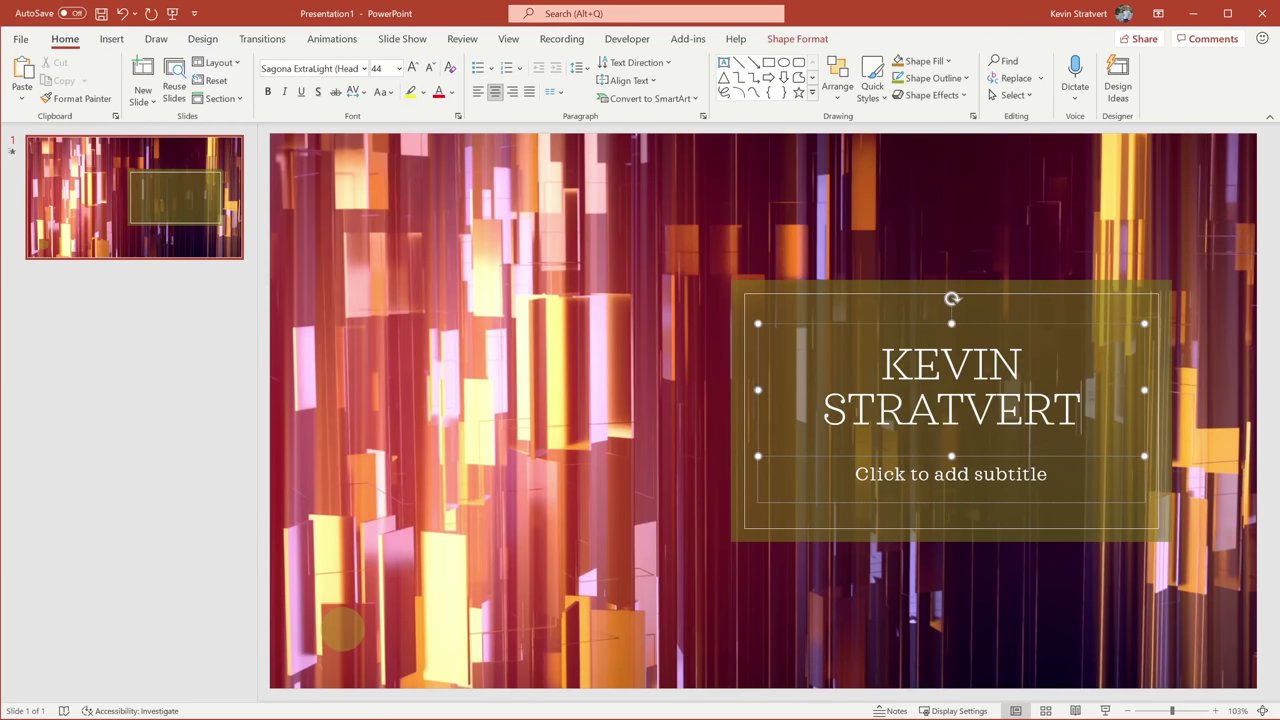
{"action": "left_click", "coordinate": [1123, 264]}
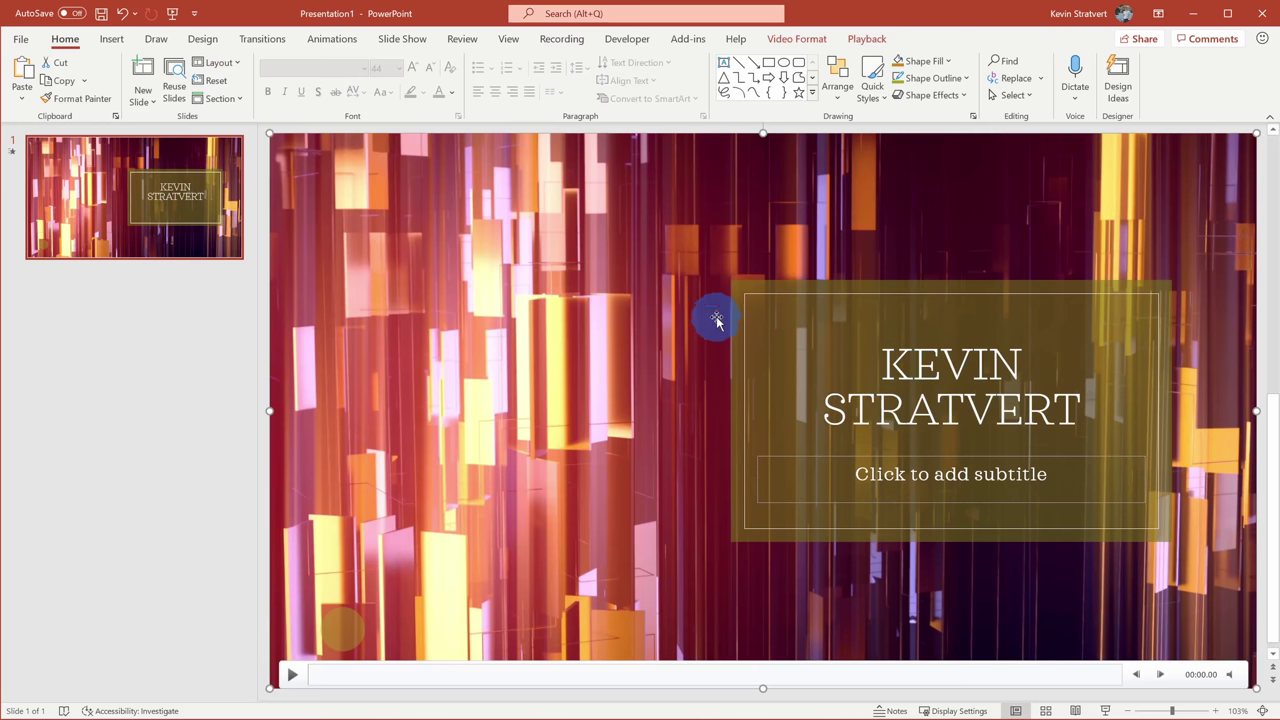
Paste the cookie company logo, shrink it to about 1.41 by 4.68 inches, and place it left of the title box
{"action": "key", "text": "ctrl+v"}
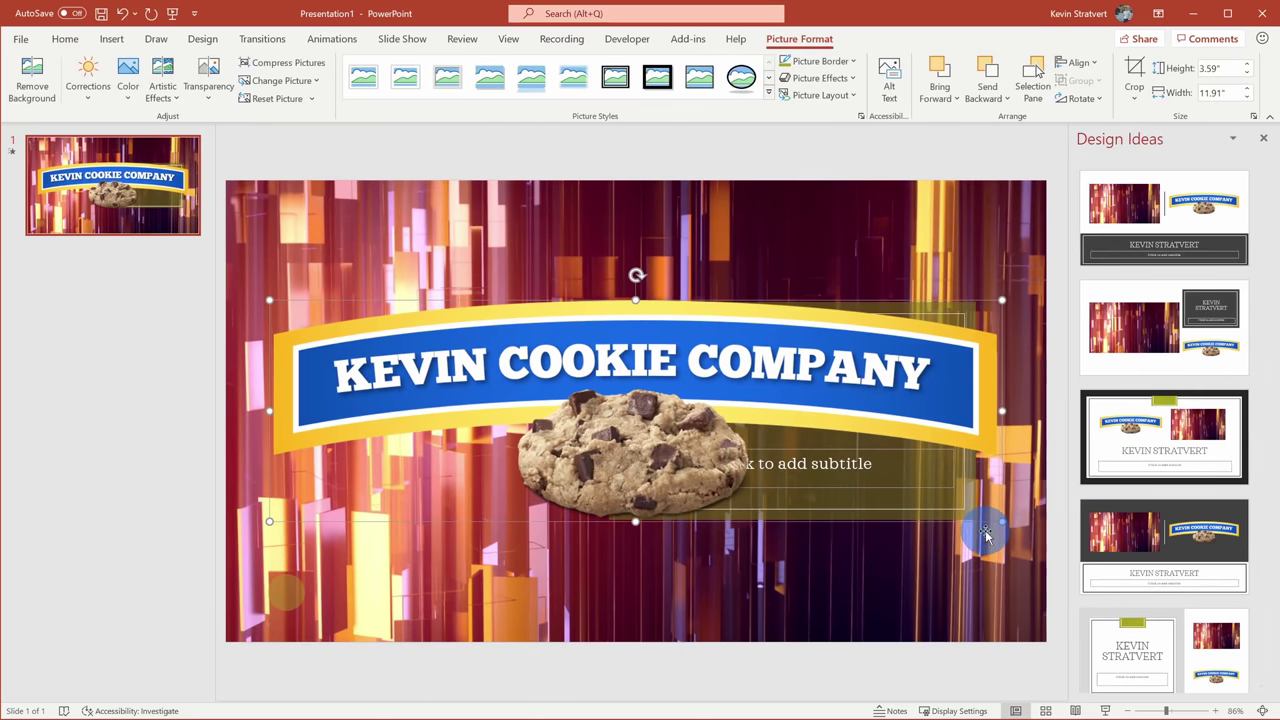
{"action": "left_click_drag", "start_coordinate": [1005, 521], "coordinate": [557, 387]}
{"action": "left_click_drag", "start_coordinate": [495, 322], "coordinate": [512, 406]}
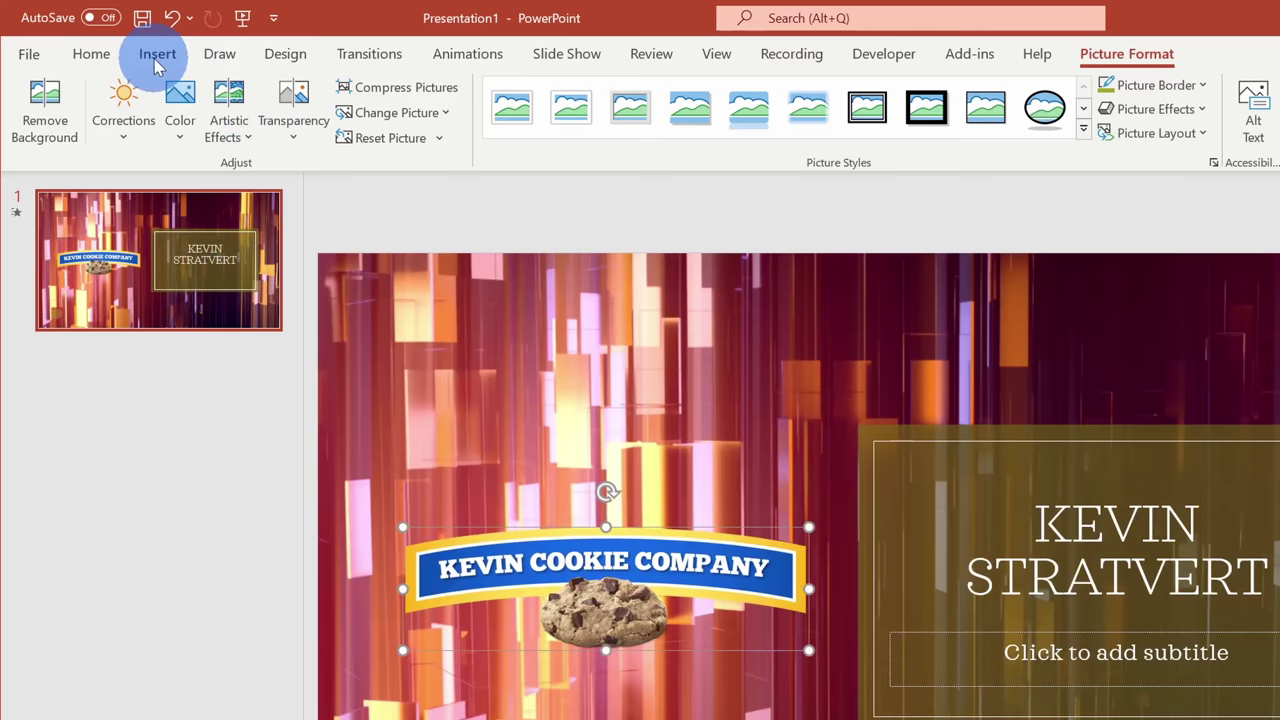
{"action": "left_click", "coordinate": [111, 38]}
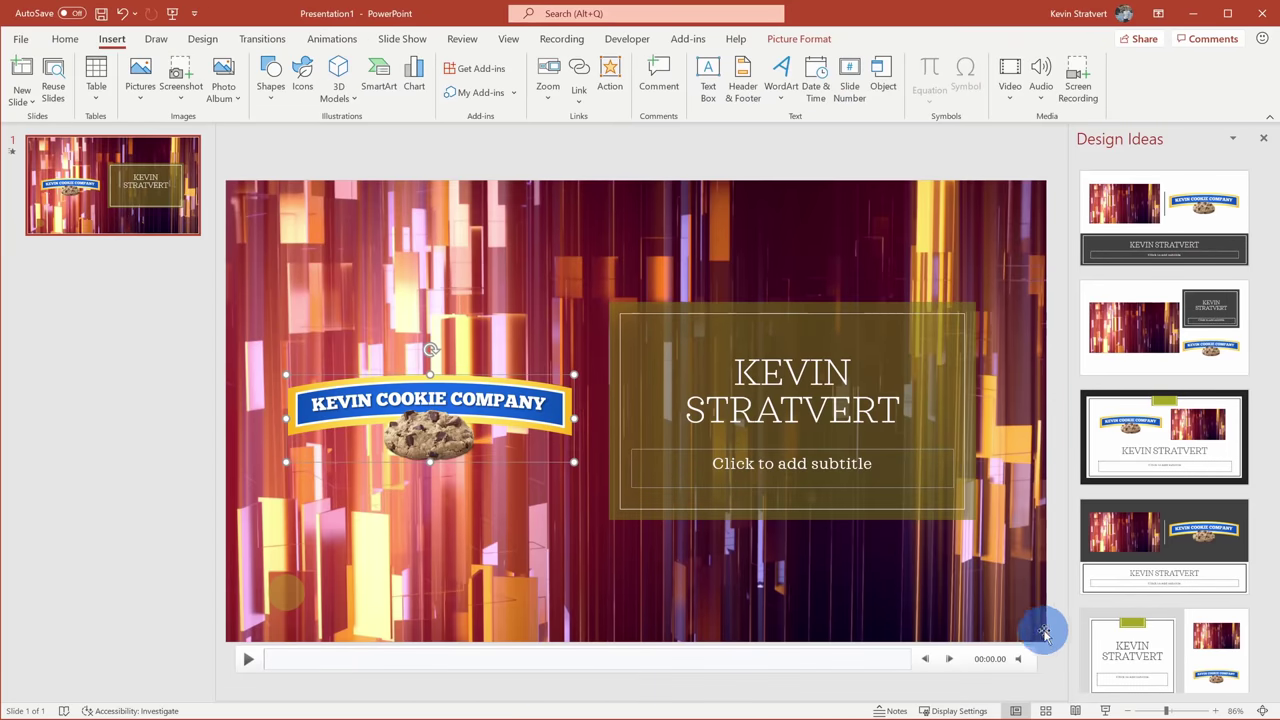
Preview the animated title slide as a full-screen slide show
{"action": "left_click", "coordinate": [1105, 710]}
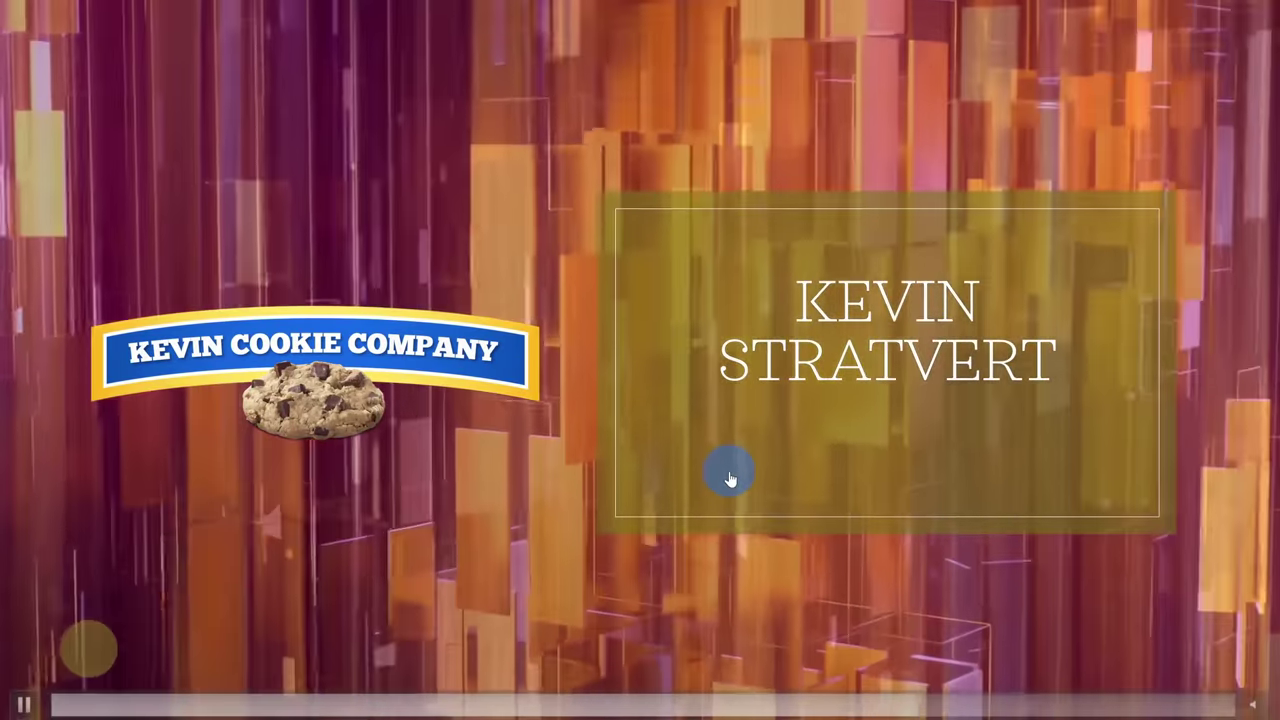
Exit the show and confirm the background video starts Automatically and loops until stopped
{"action": "key", "text": "Escape"}
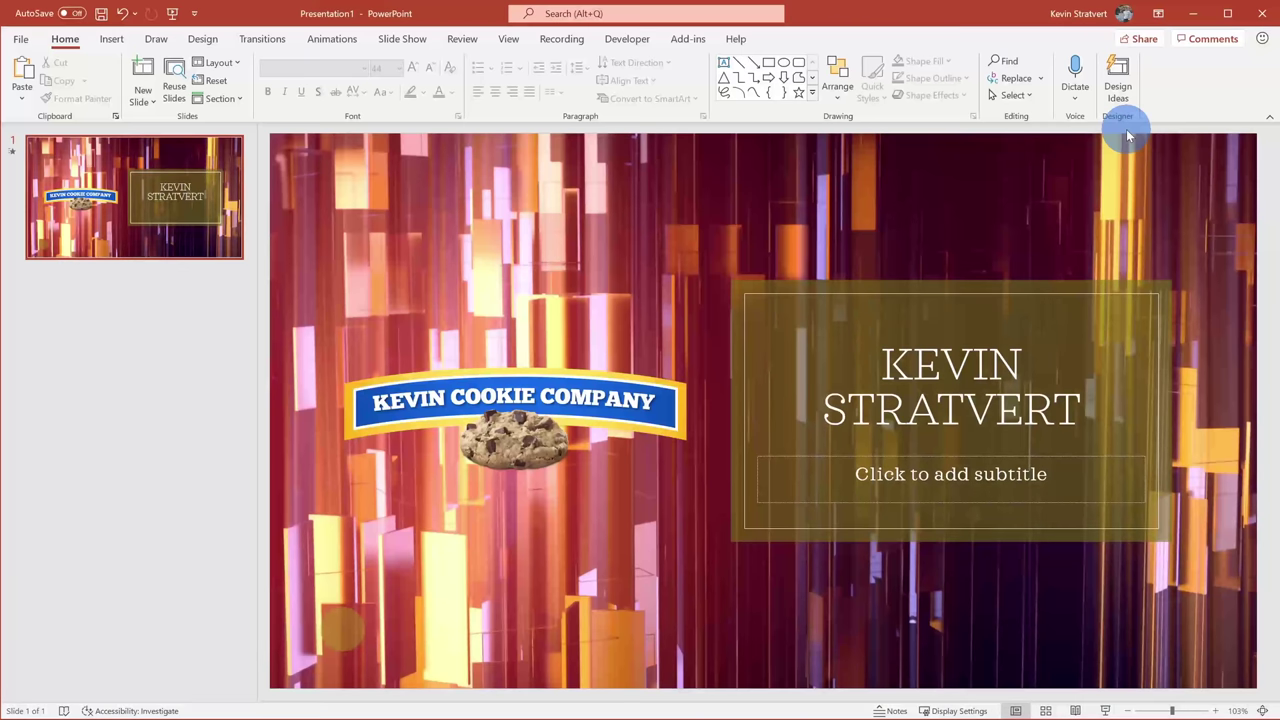
{"action": "left_click", "coordinate": [808, 190]}
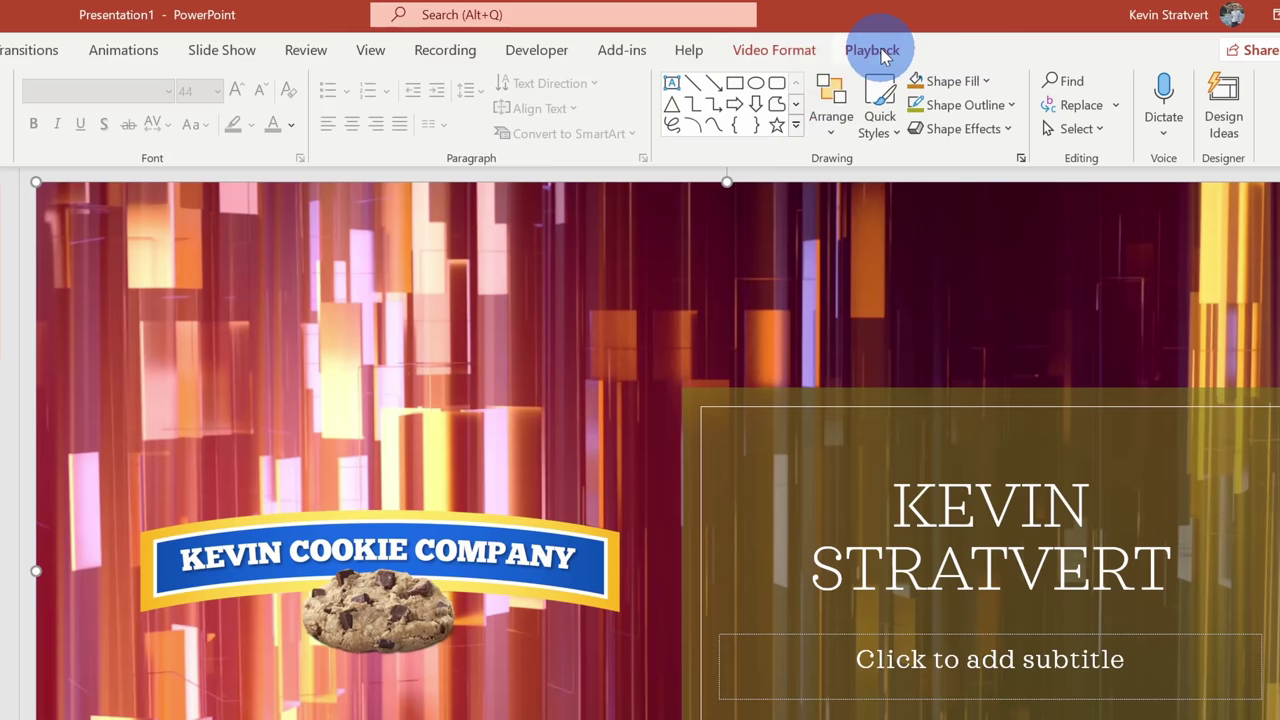
{"action": "left_click", "coordinate": [872, 50]}
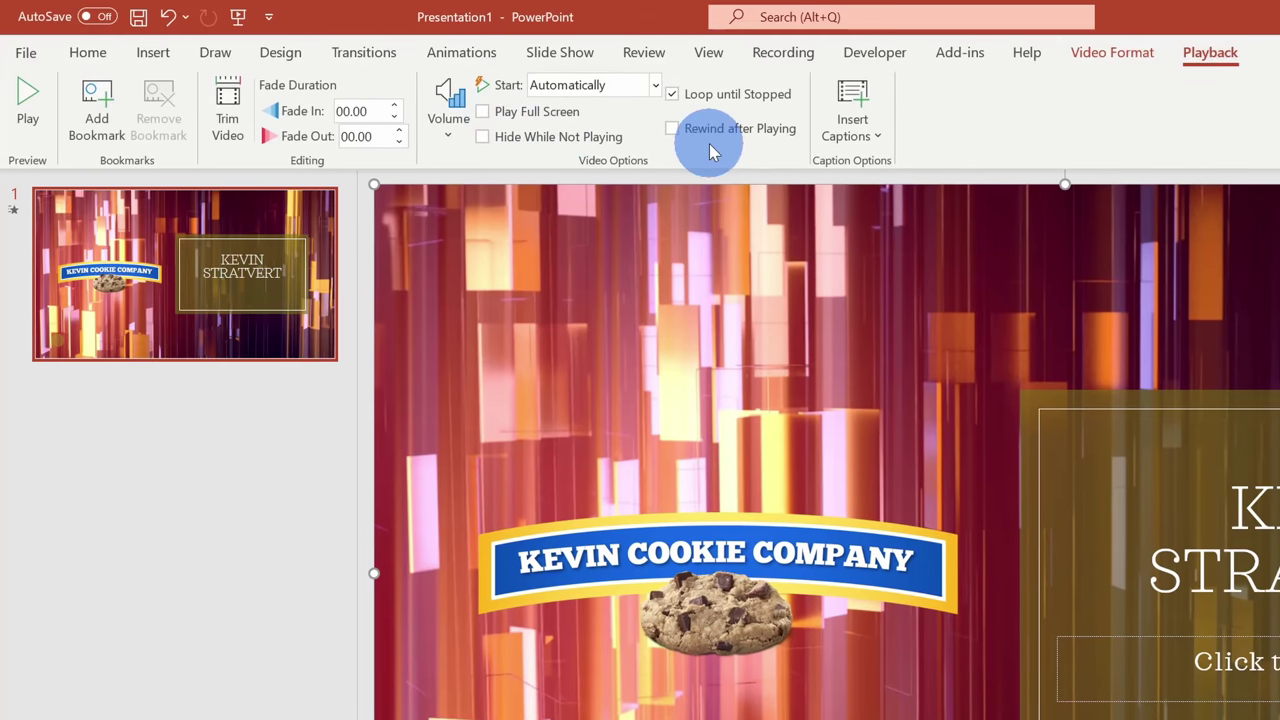
{"action": "left_click", "coordinate": [600, 88]}
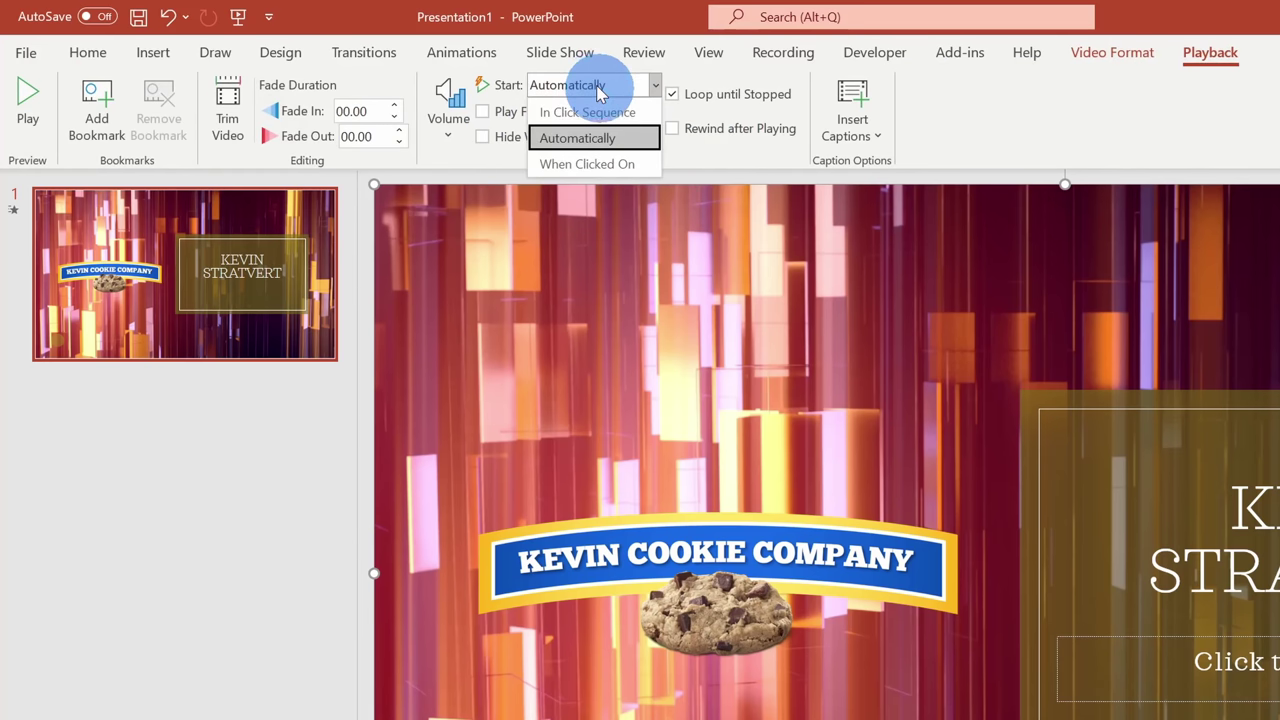
{"action": "left_click", "coordinate": [600, 90]}
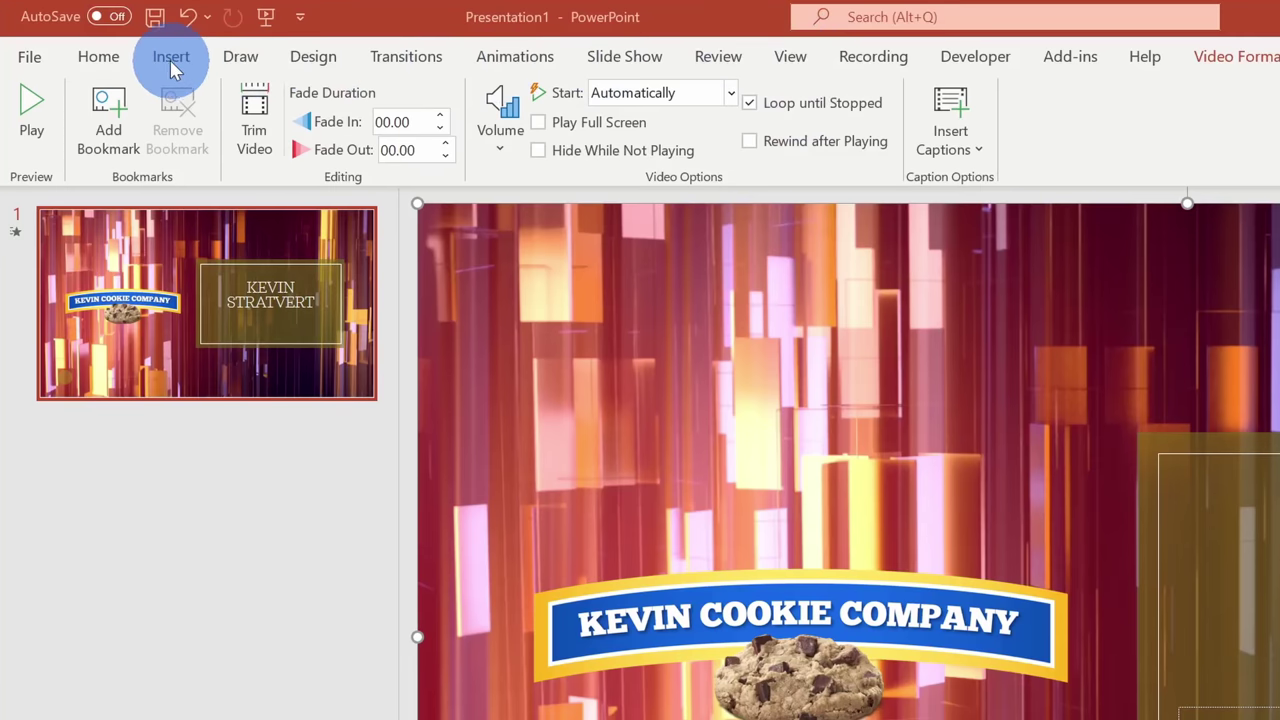
{"action": "left_click", "coordinate": [170, 58]}
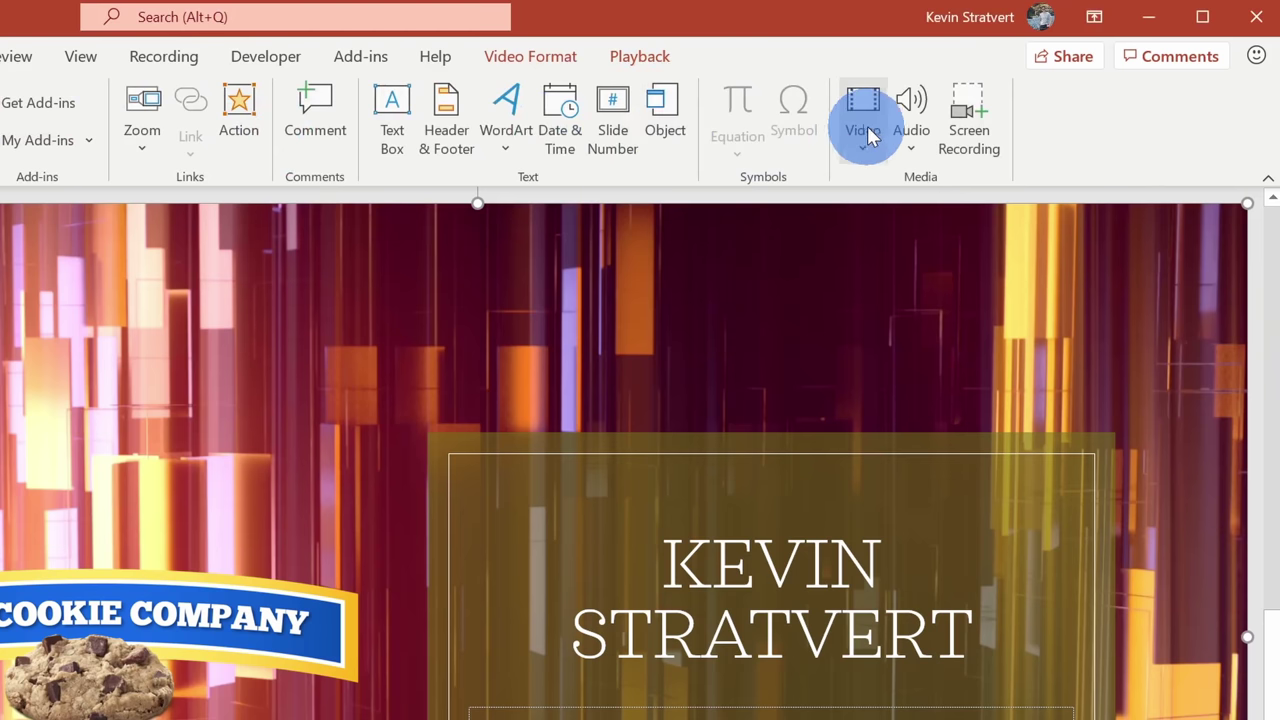
{"action": "left_click", "coordinate": [865, 126]}
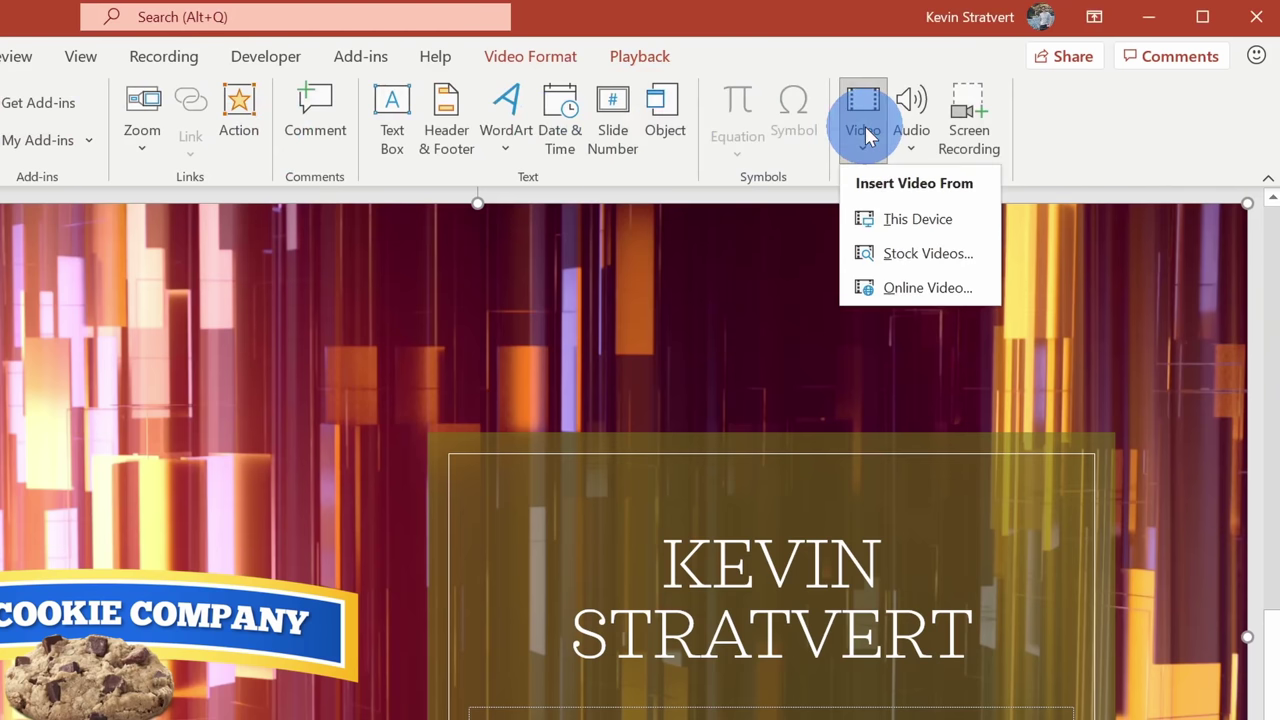
{"action": "left_click", "coordinate": [938, 256]}
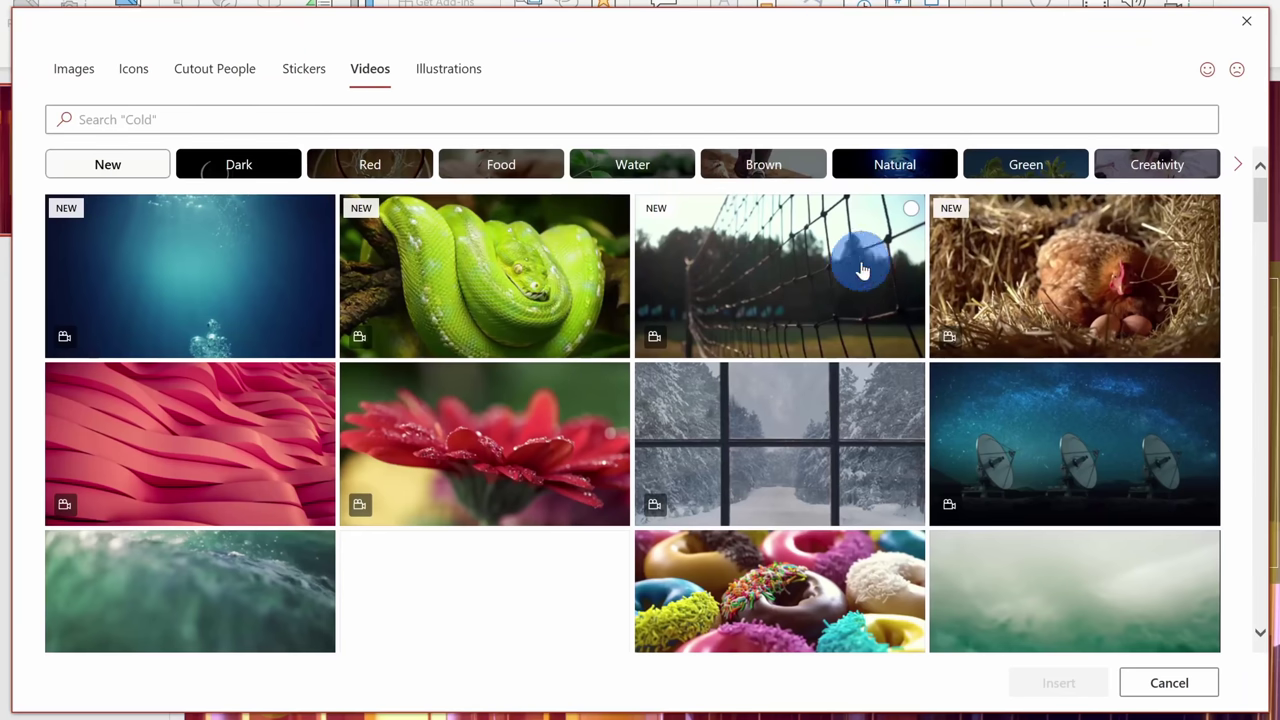
{"action": "mouse_move", "coordinate": [1049, 257]}
{"action": "scroll", "coordinate": [1068, 287], "scroll_direction": "down", "scroll_amount": 5}
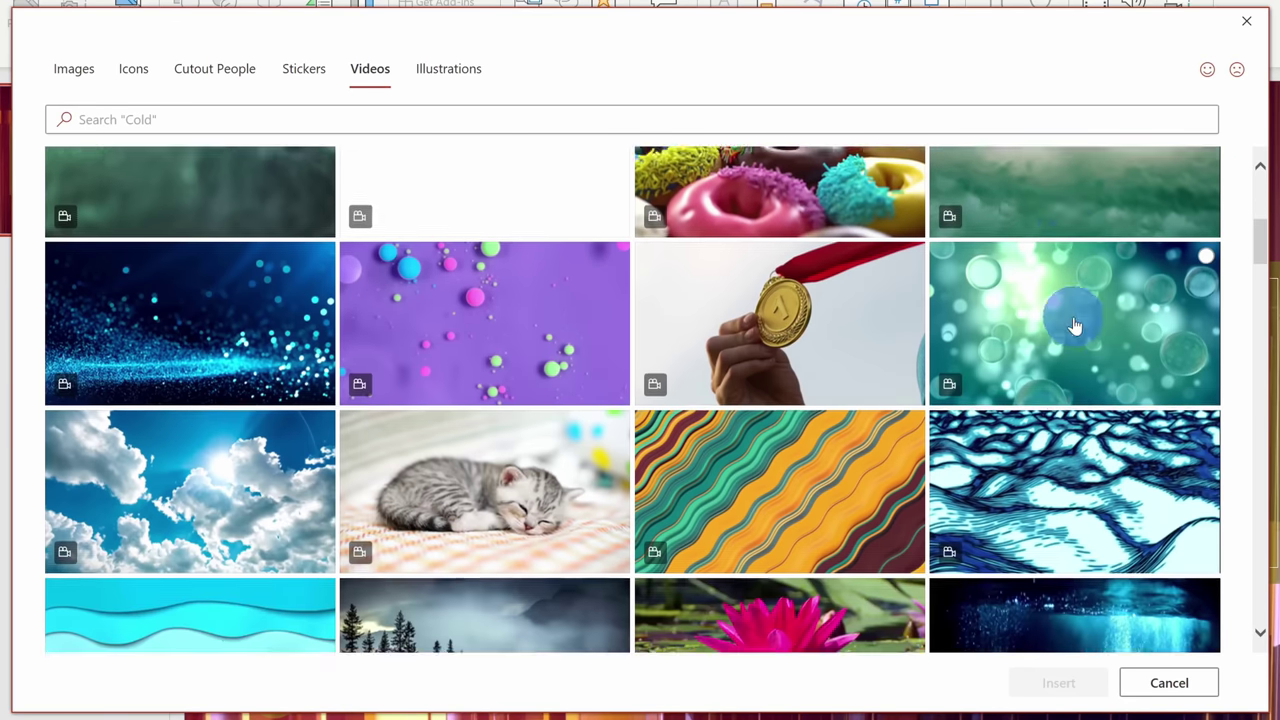
{"action": "scroll", "coordinate": [266, 400], "scroll_direction": "up", "scroll_amount": 5}
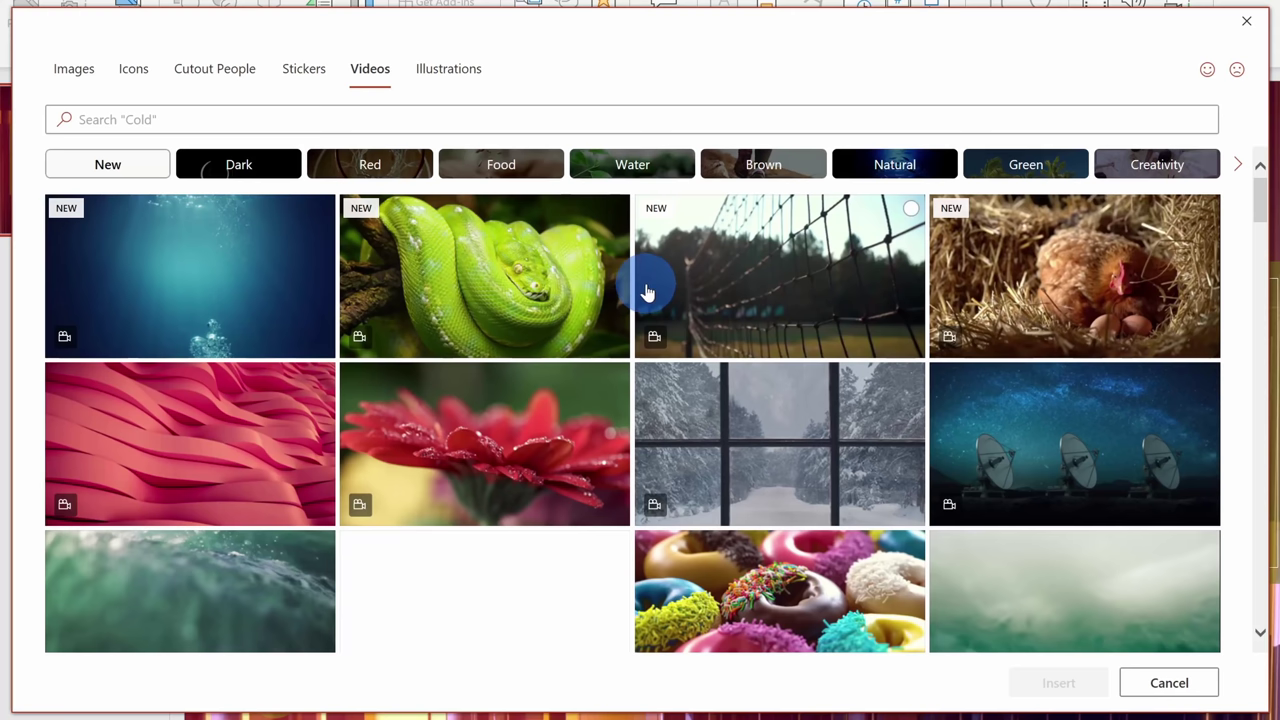
{"action": "mouse_move", "coordinate": [783, 303]}
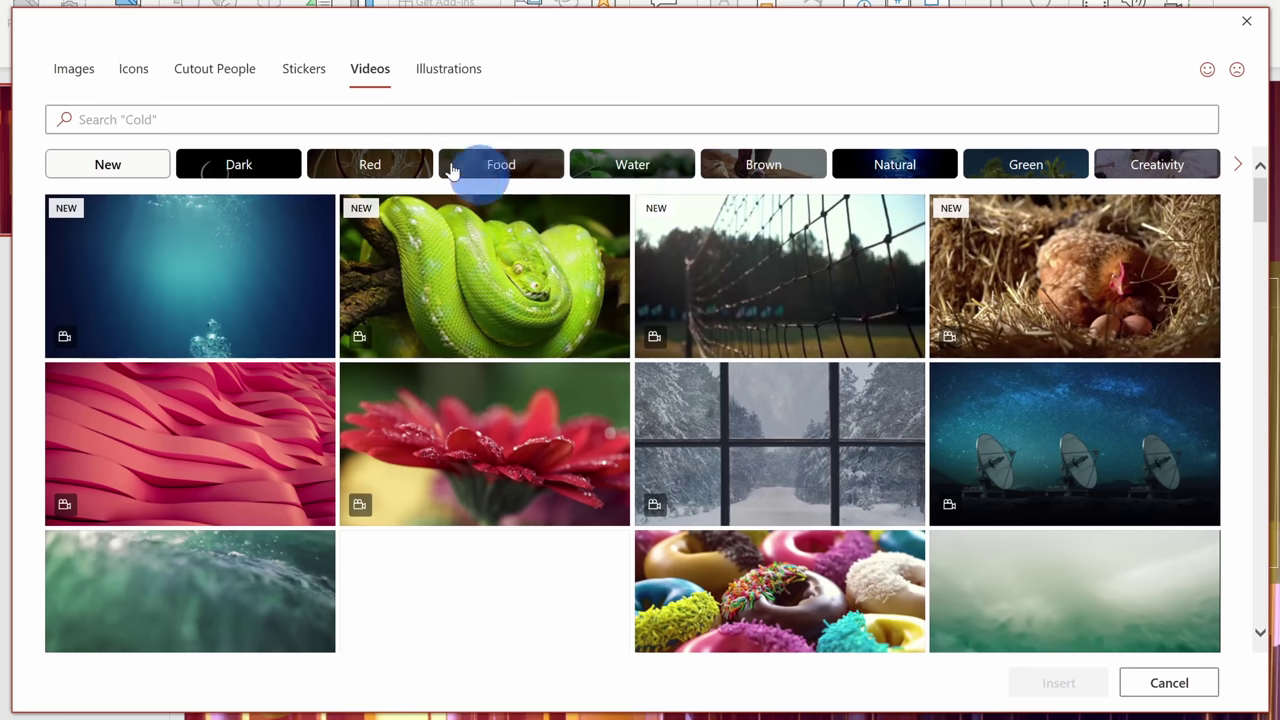
Browse the stock images, search 'red', clear it, filter to New, and end on Icons
{"action": "left_click", "coordinate": [68, 70]}
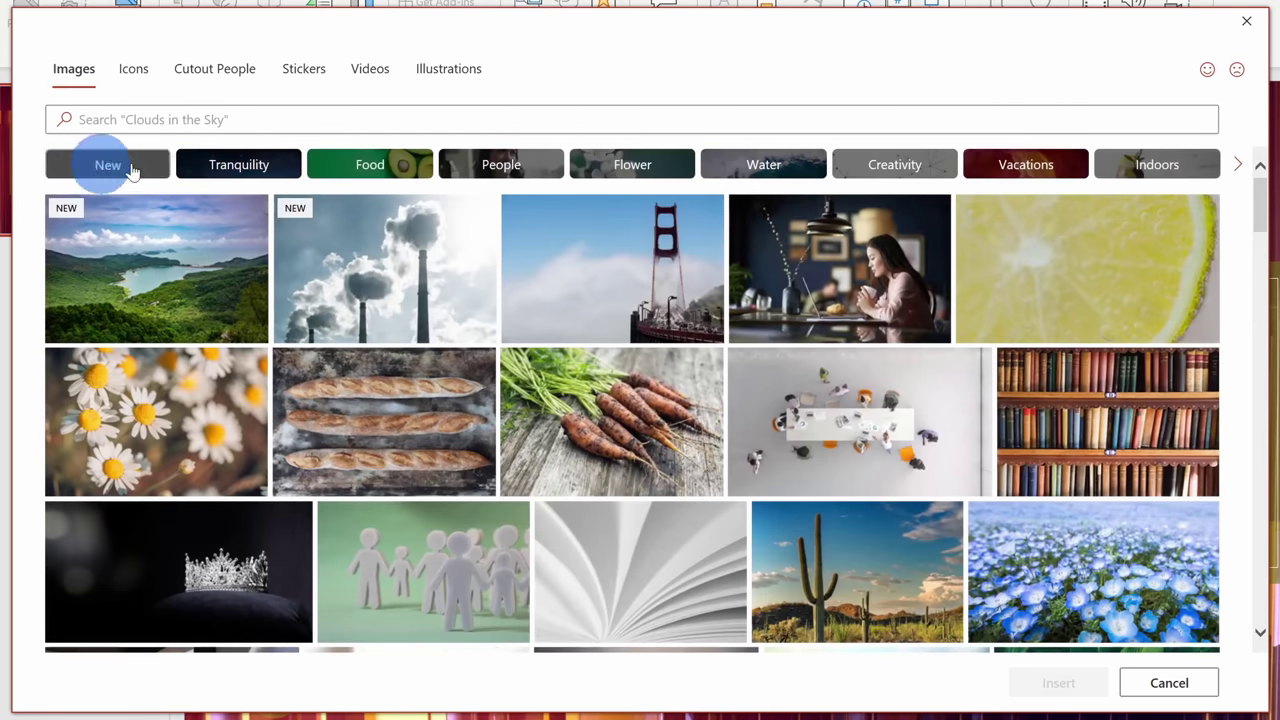
{"action": "scroll", "coordinate": [1154, 246], "scroll_direction": "down", "scroll_amount": 5}
{"action": "scroll", "coordinate": [1182, 303], "scroll_direction": "up", "scroll_amount": 5}
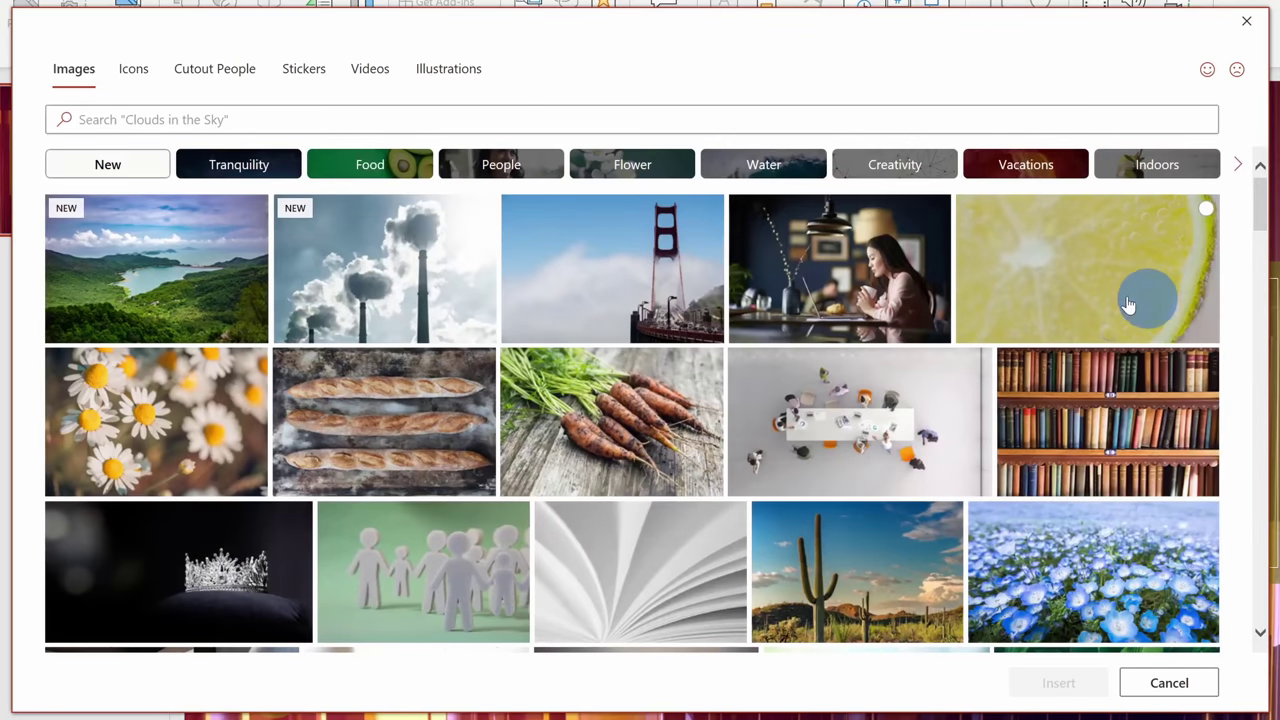
{"action": "left_click", "coordinate": [203, 119]}
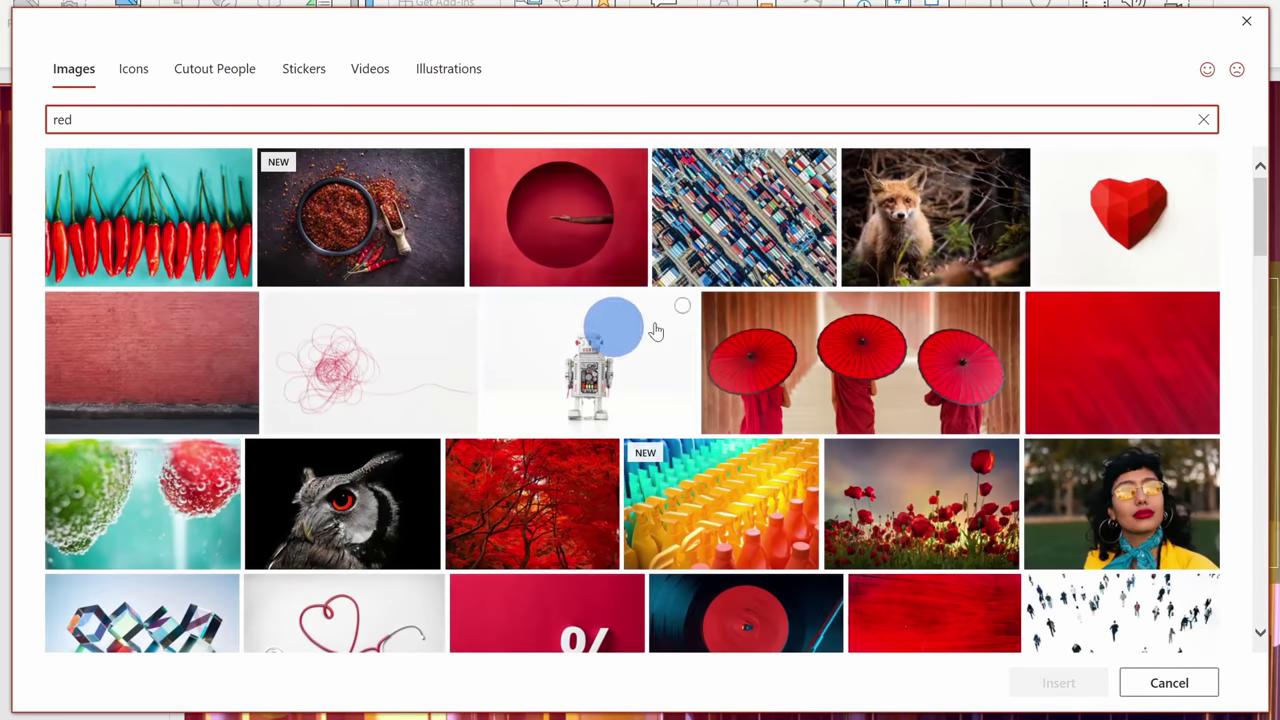
{"action": "scroll", "coordinate": [1165, 330], "scroll_direction": "down", "scroll_amount": 3}
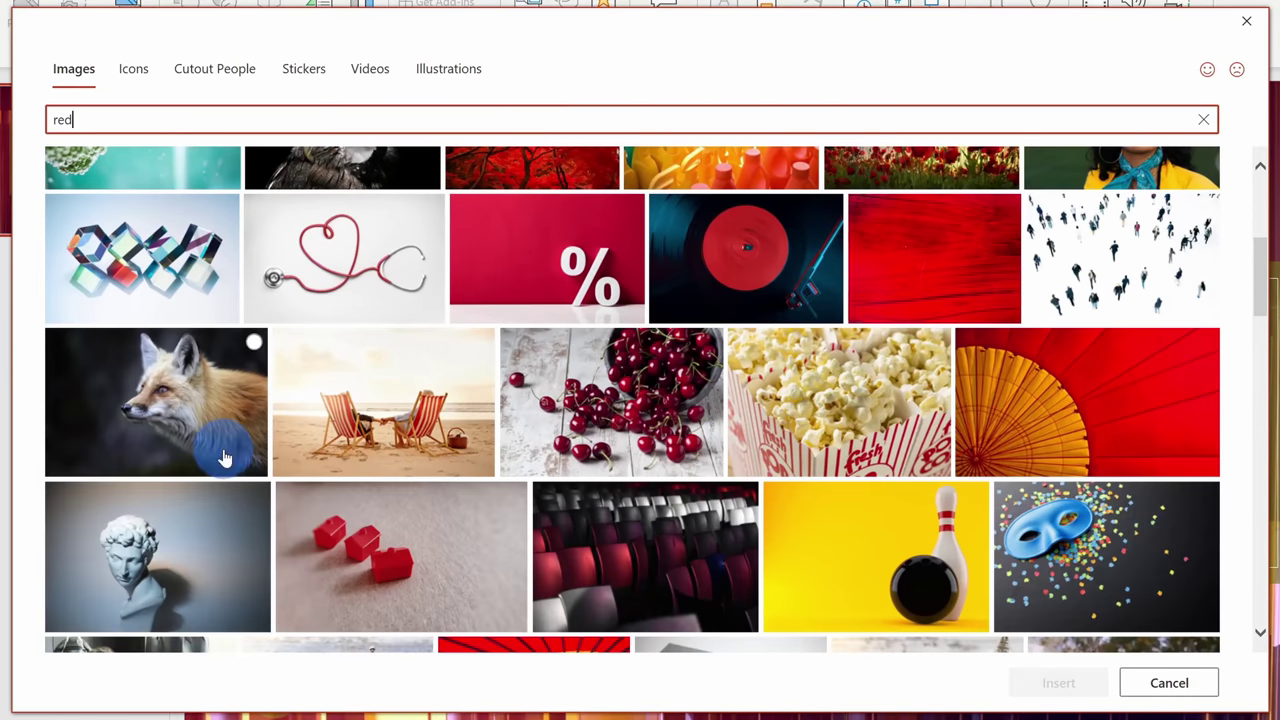
{"action": "scroll", "coordinate": [246, 393], "scroll_direction": "up", "scroll_amount": 3}
{"action": "left_click", "coordinate": [1203, 119]}
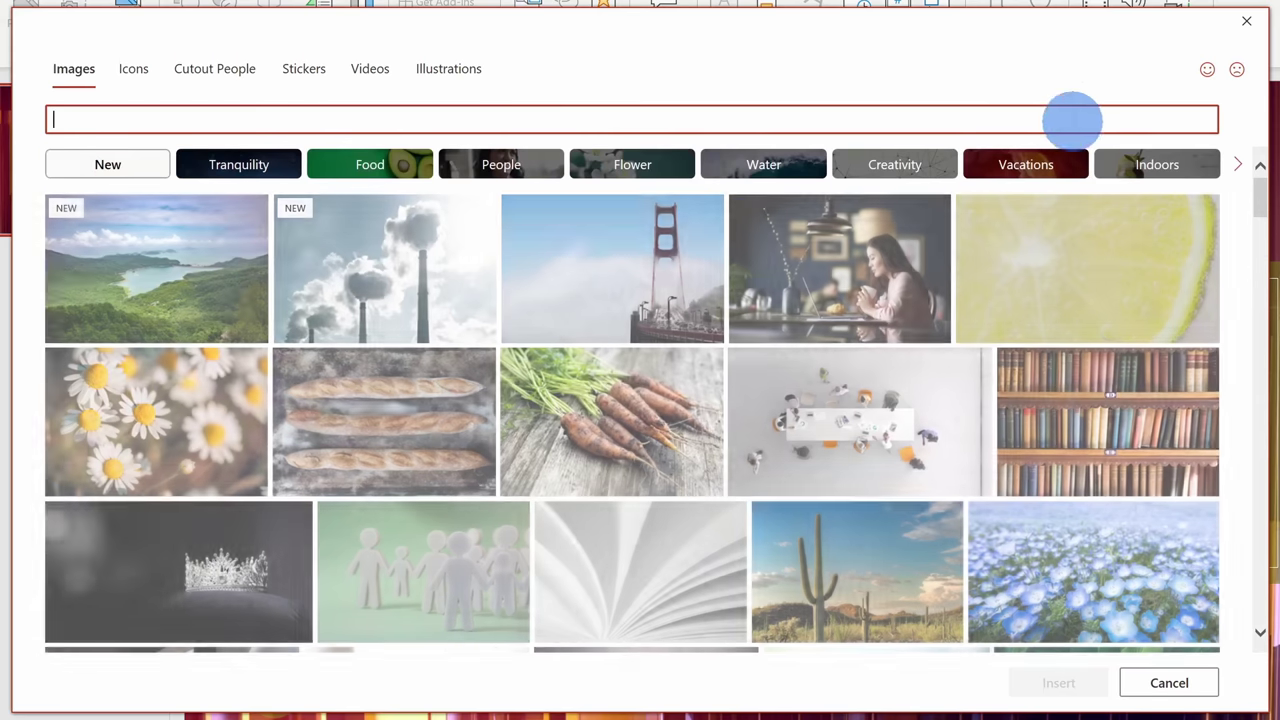
{"action": "left_click", "coordinate": [125, 166]}
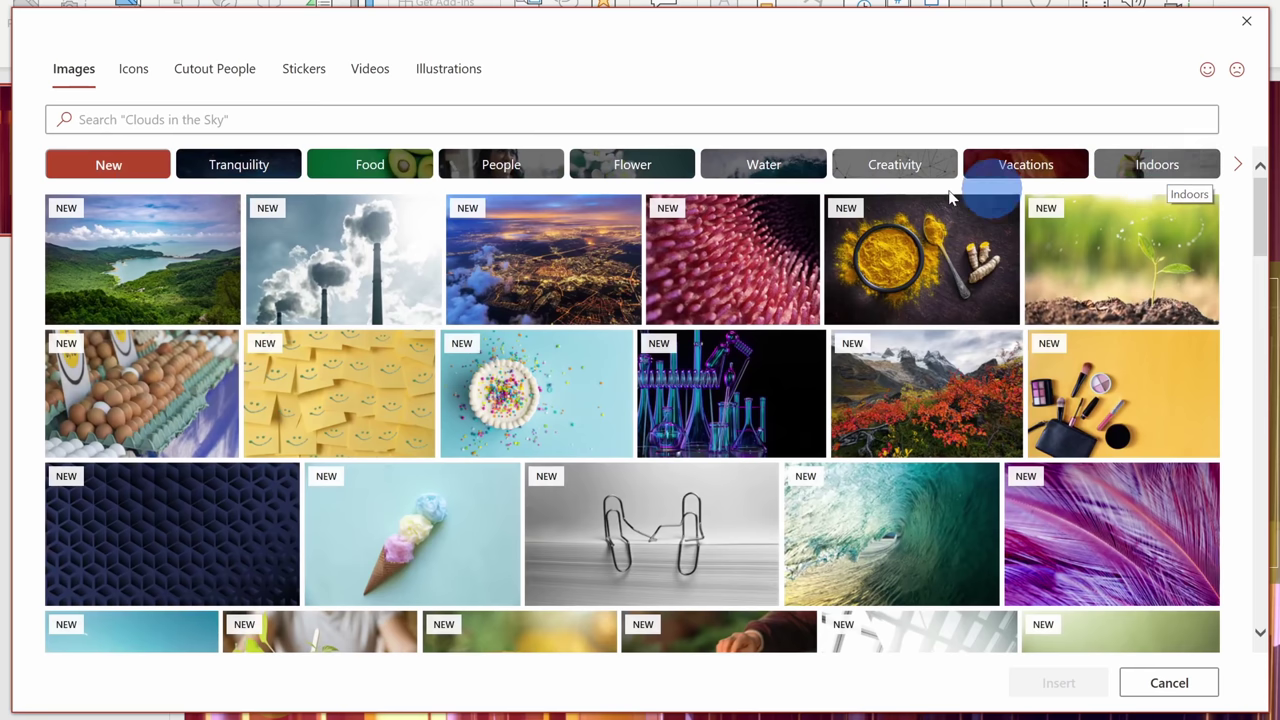
{"action": "left_click", "coordinate": [130, 69]}
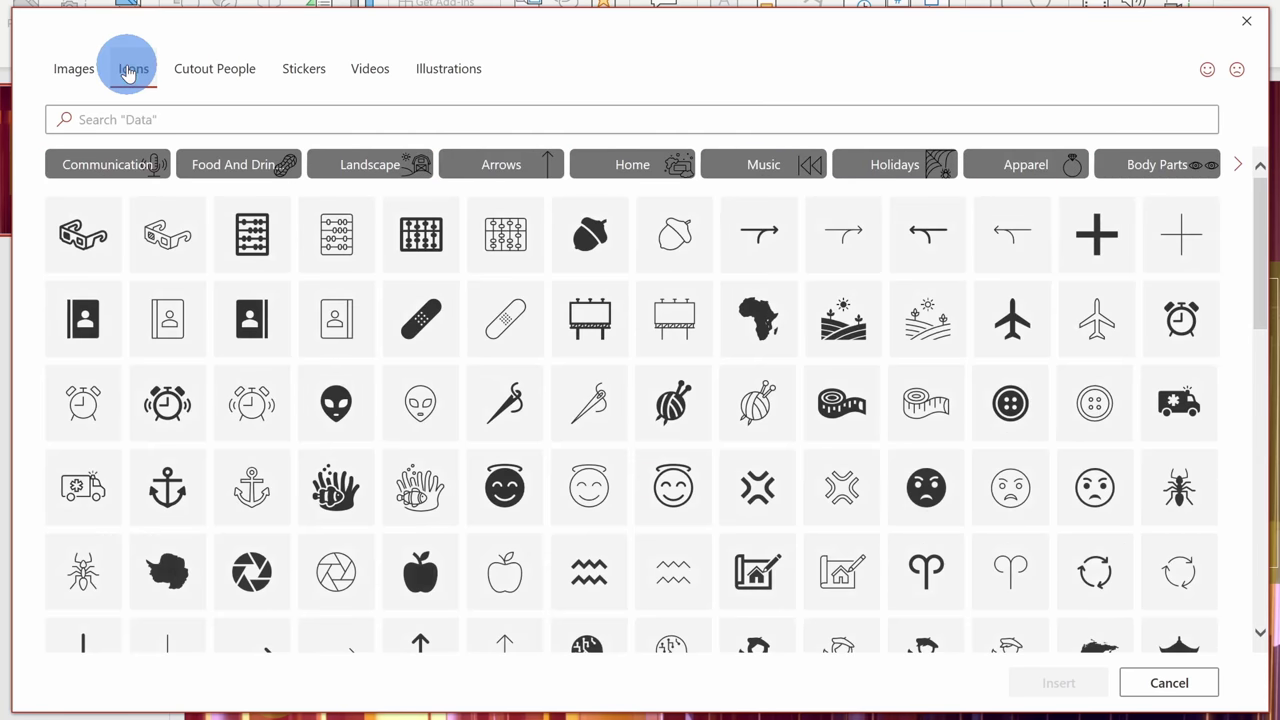
Browse the Cutout People and Stickers collections, then scroll through the stock Illustrations
{"action": "left_click", "coordinate": [220, 78]}
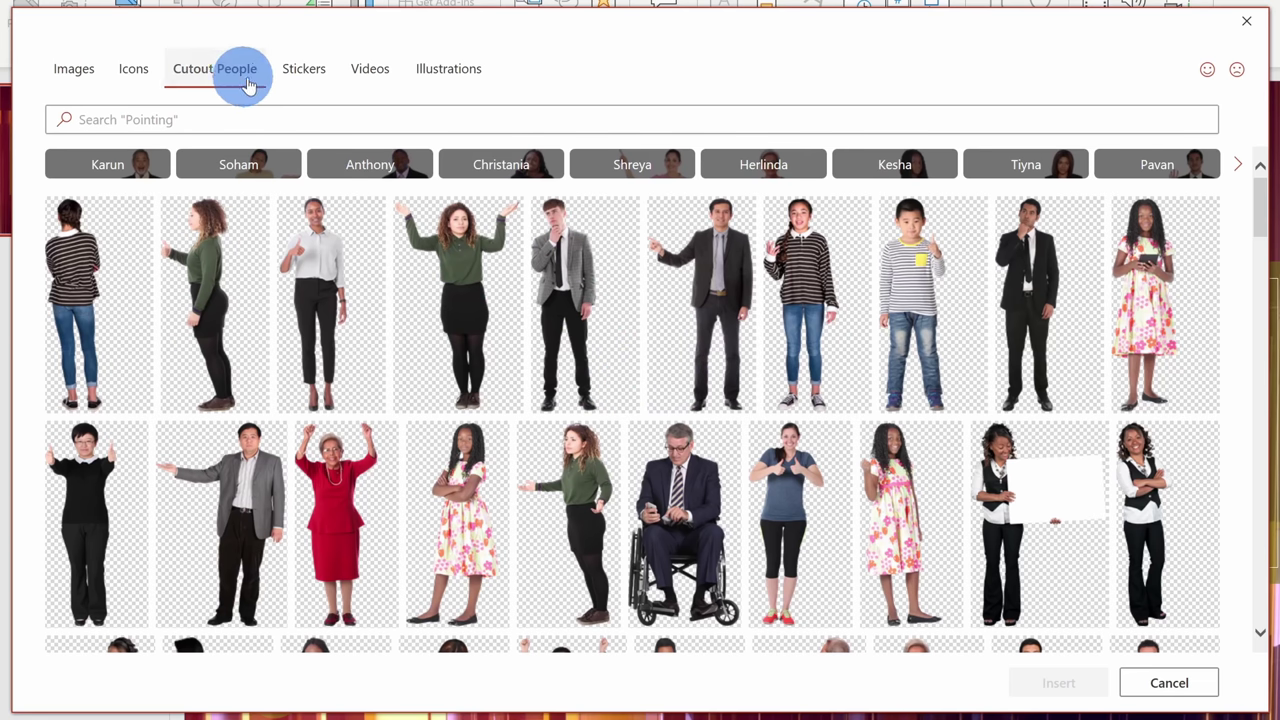
{"action": "left_click", "coordinate": [306, 79]}
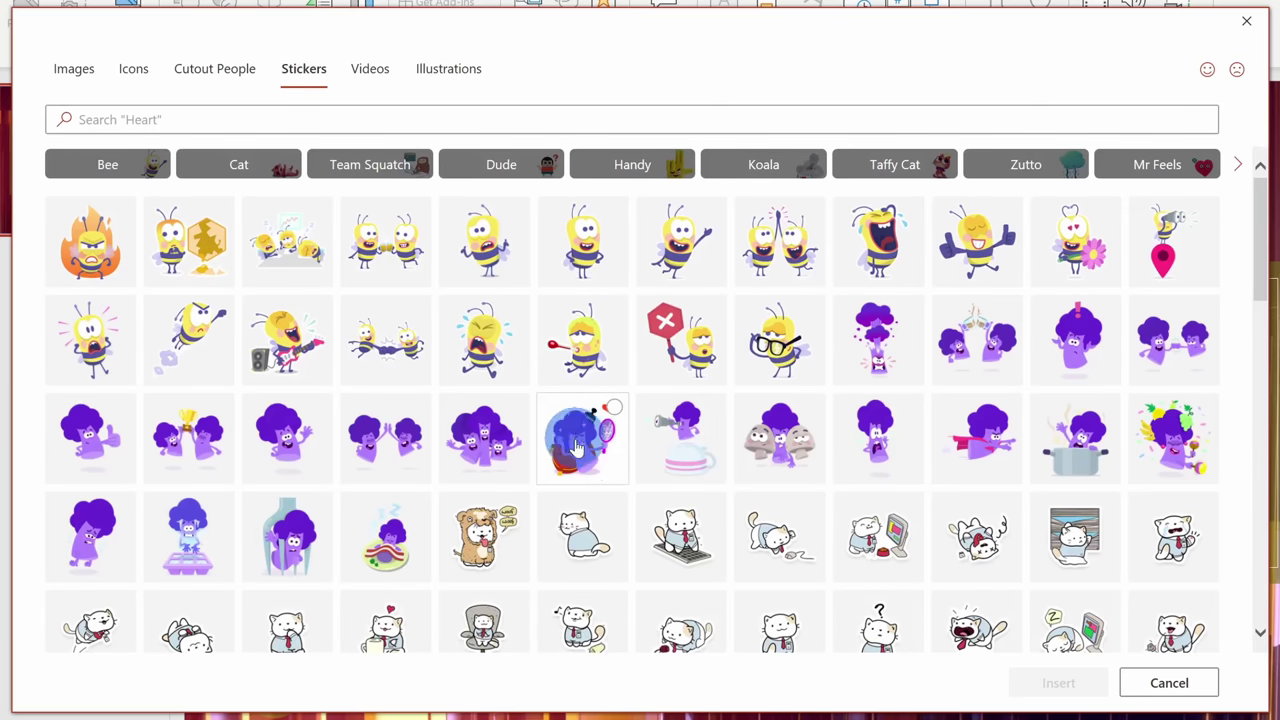
{"action": "scroll", "coordinate": [705, 443], "scroll_direction": "down", "scroll_amount": 5}
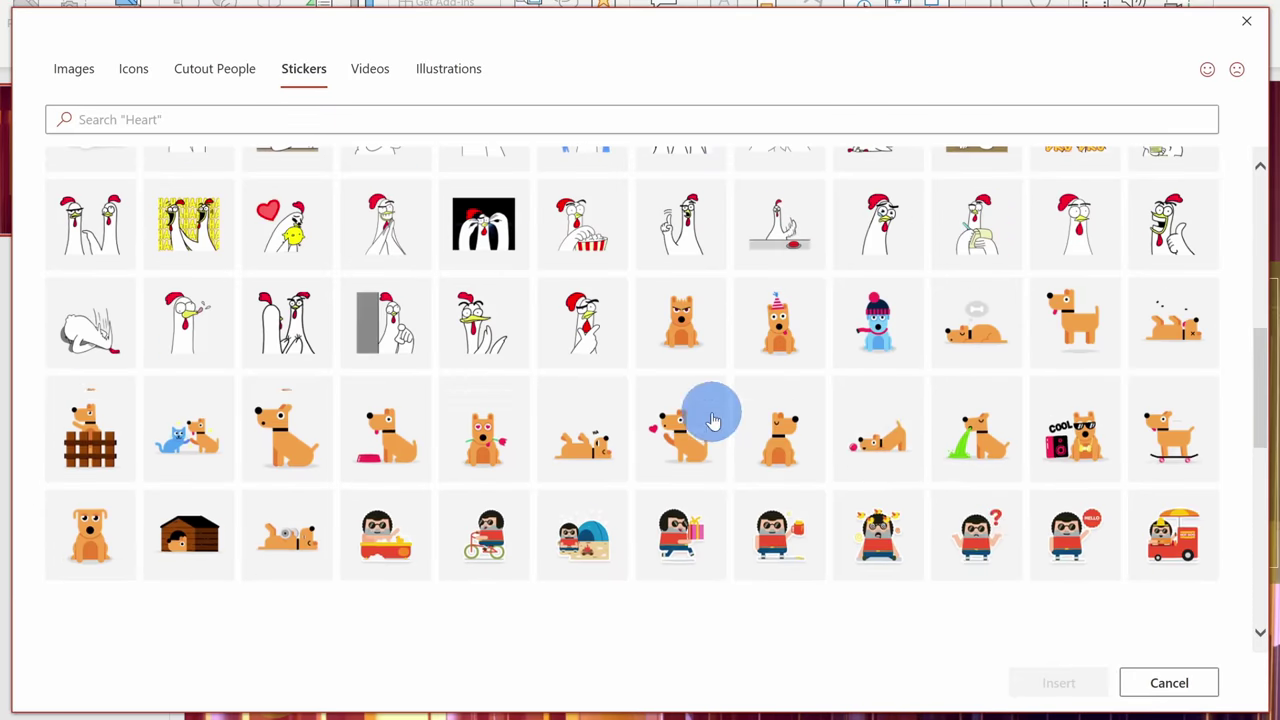
{"action": "scroll", "coordinate": [790, 490], "scroll_direction": "up", "scroll_amount": 3}
{"action": "scroll", "coordinate": [790, 490], "scroll_direction": "up", "scroll_amount": 5}
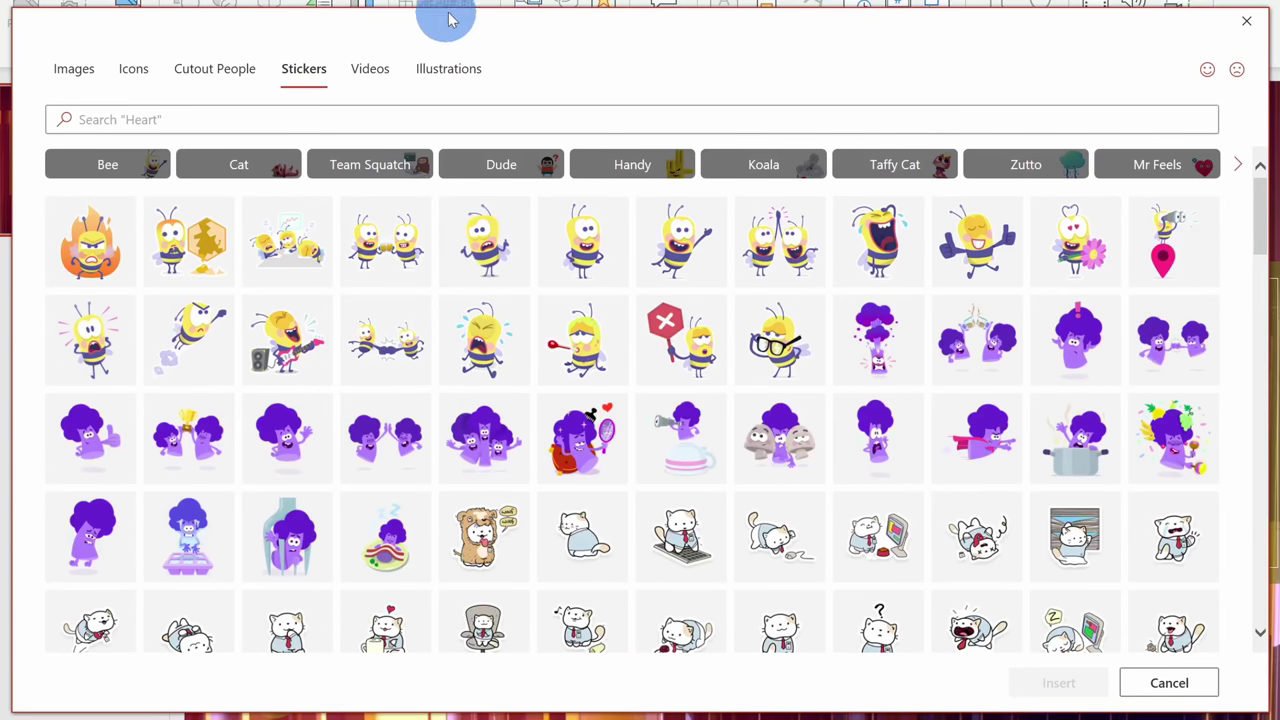
{"action": "left_click", "coordinate": [449, 72]}
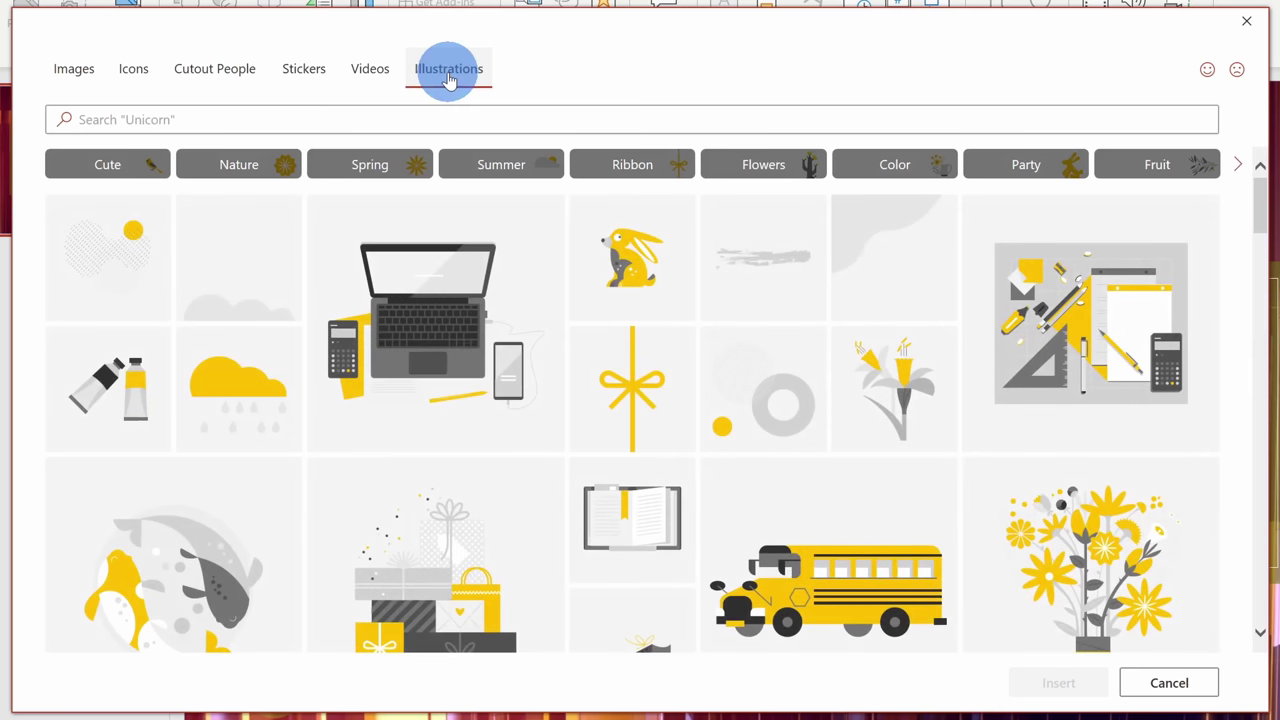
{"action": "scroll", "coordinate": [709, 263], "scroll_direction": "down", "scroll_amount": 5}
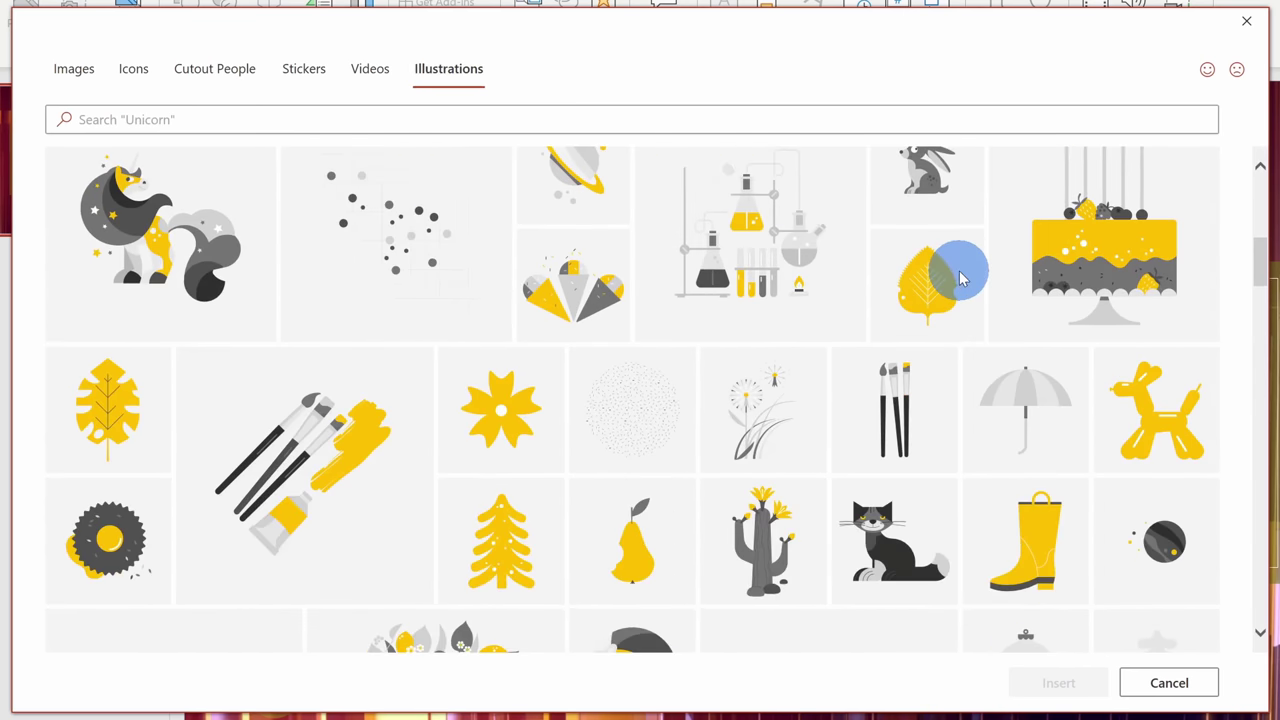
{"action": "scroll", "coordinate": [959, 270], "scroll_direction": "down", "scroll_amount": 10}
{"action": "scroll", "coordinate": [962, 276], "scroll_direction": "up", "scroll_amount": 5}
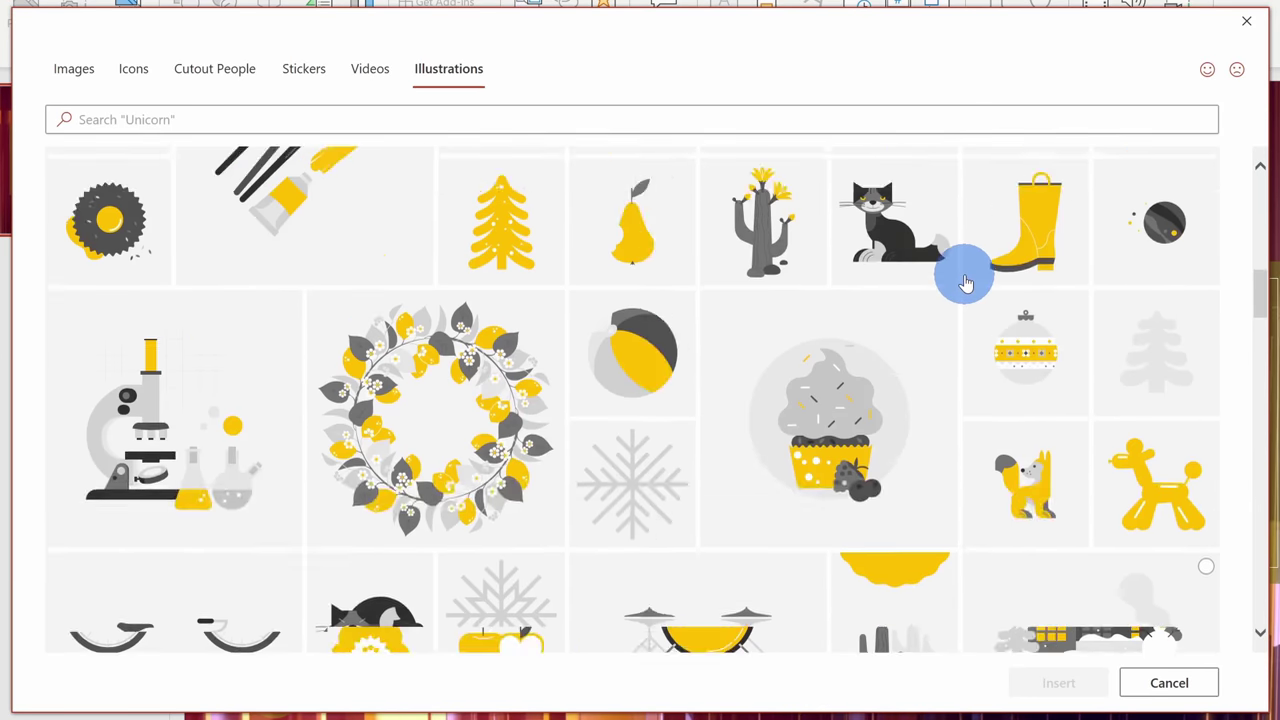
{"action": "scroll", "coordinate": [965, 283], "scroll_direction": "up", "scroll_amount": 6}
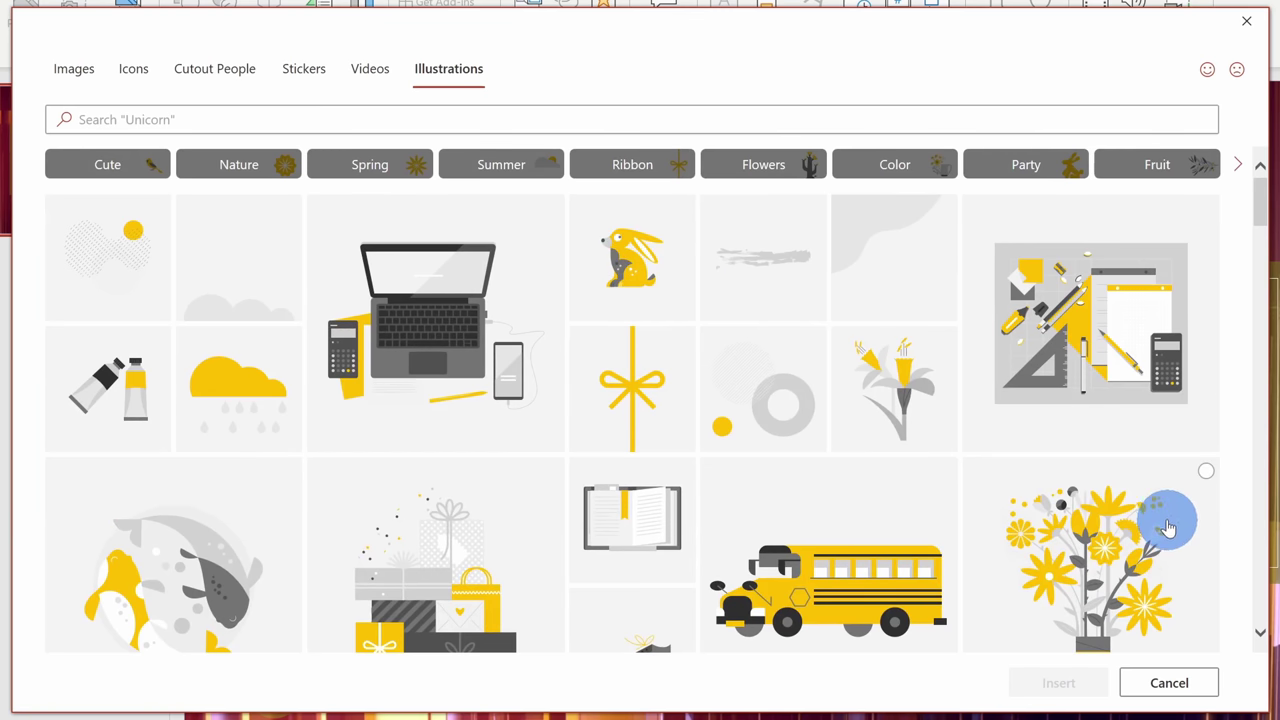
Pick the donuts, blue particles and bubbles stock videos and insert all three onto the slide
{"action": "left_click", "coordinate": [365, 72]}
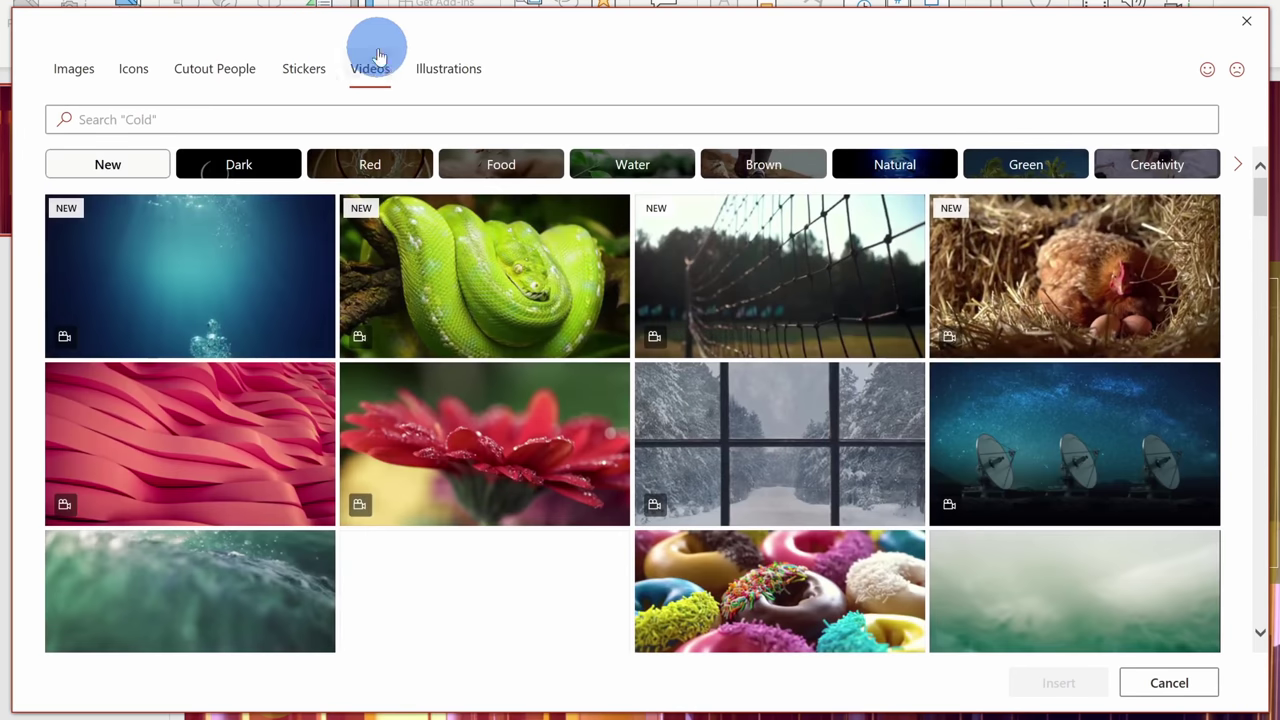
{"action": "scroll", "coordinate": [755, 300], "scroll_direction": "down", "scroll_amount": 2}
{"action": "scroll", "coordinate": [770, 375], "scroll_direction": "up", "scroll_amount": 1}
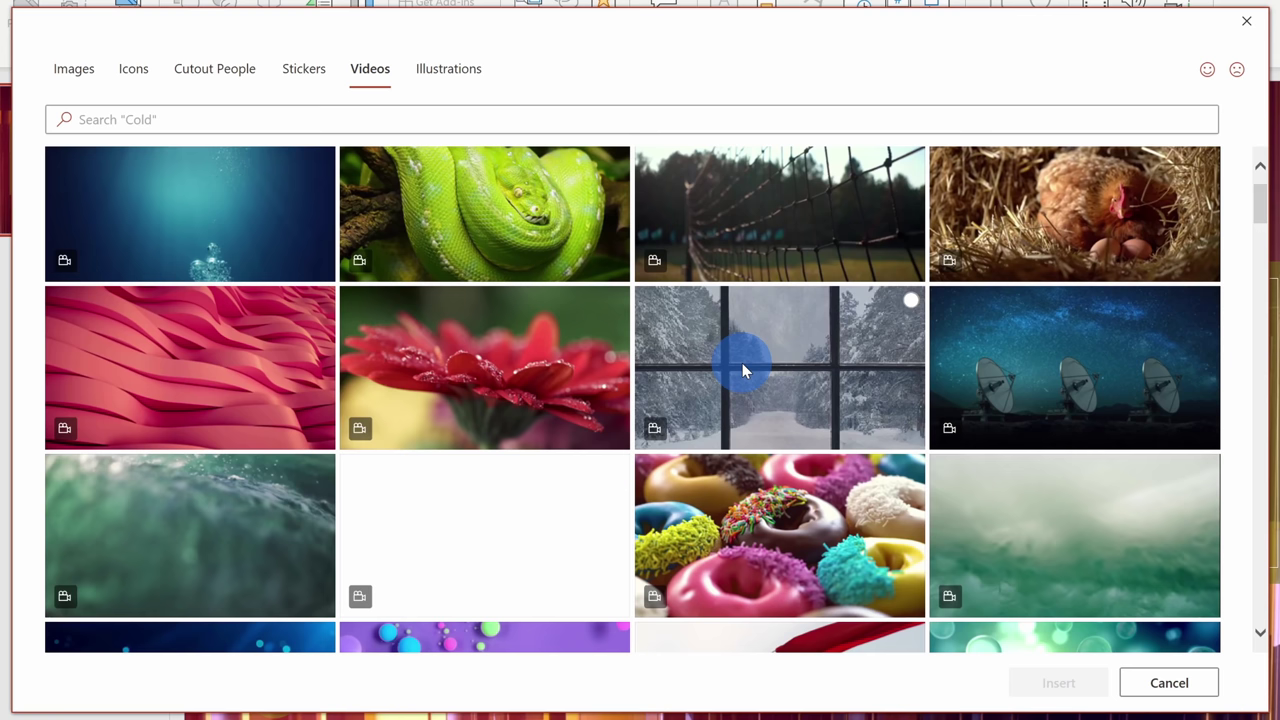
{"action": "left_click", "coordinate": [782, 495]}
{"action": "scroll", "coordinate": [779, 523], "scroll_direction": "down", "scroll_amount": 2}
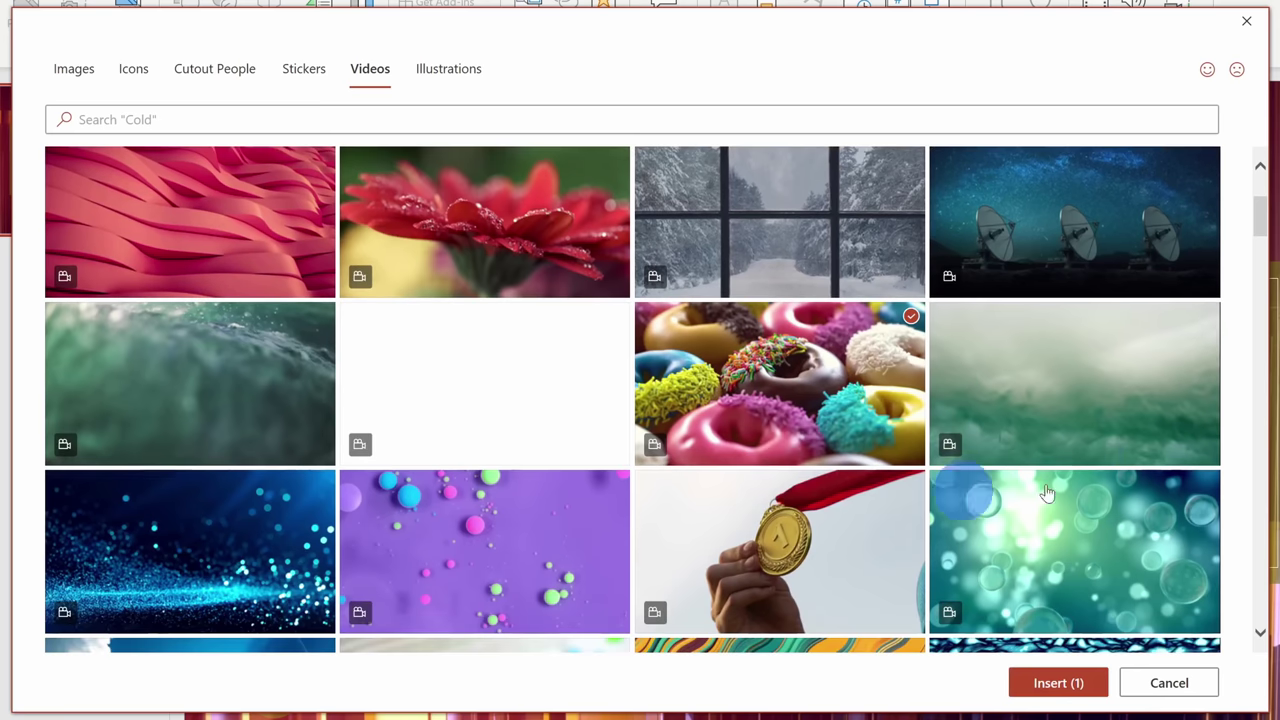
{"action": "left_click", "coordinate": [222, 562]}
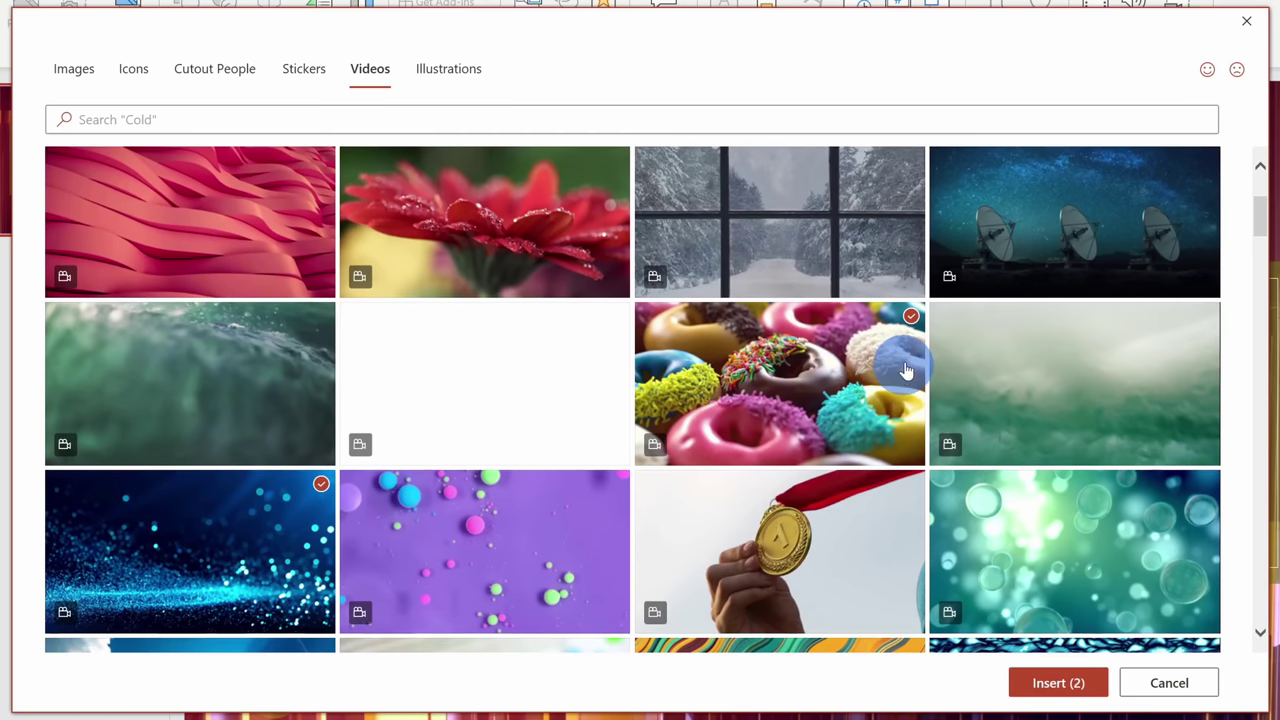
{"action": "scroll", "coordinate": [905, 365], "scroll_direction": "down", "scroll_amount": 2}
{"action": "left_click", "coordinate": [1083, 293]}
{"action": "scroll", "coordinate": [1098, 428], "scroll_direction": "up", "scroll_amount": 2}
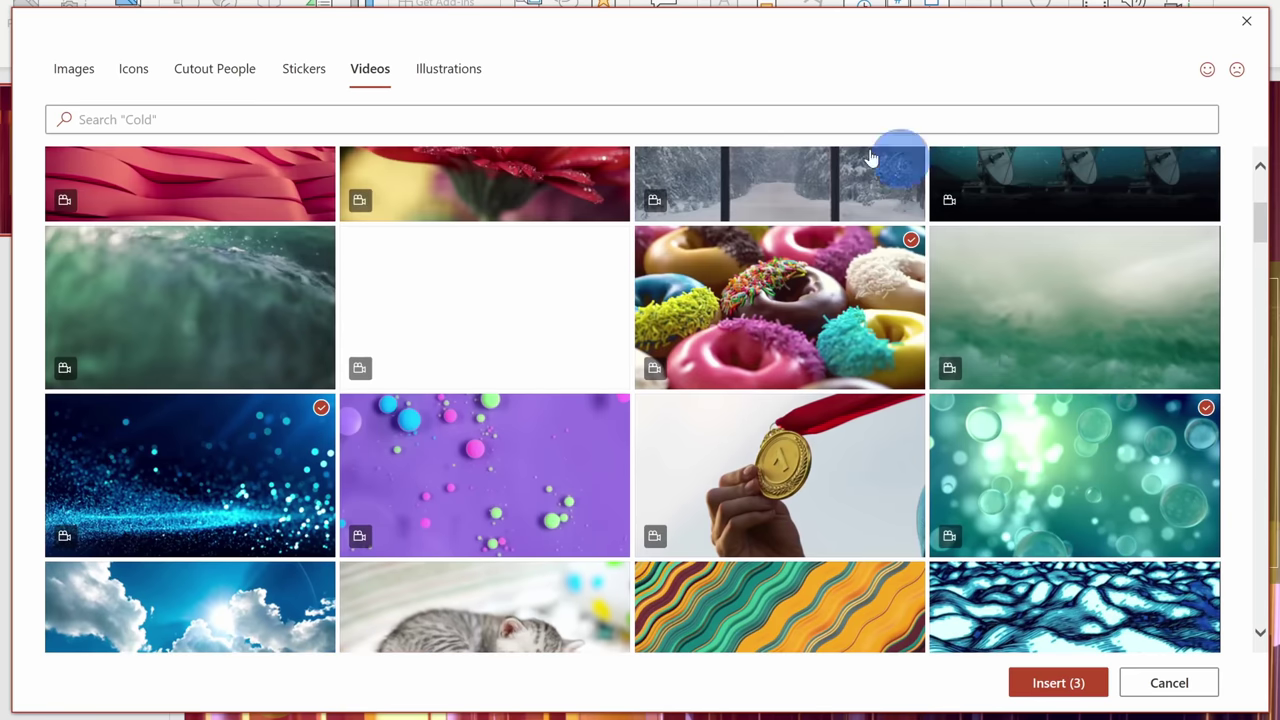
{"action": "left_click", "coordinate": [1055, 690]}
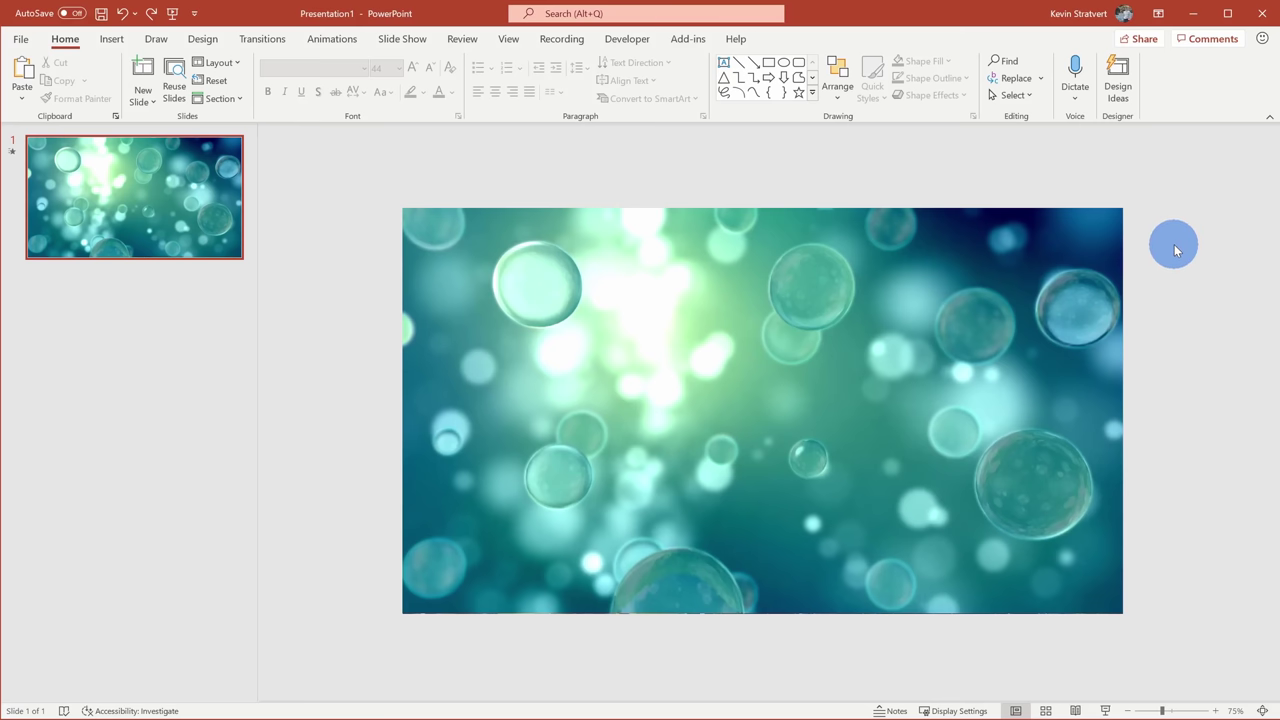
{"action": "left_click_drag", "start_coordinate": [757, 337], "coordinate": [703, 414]}
{"action": "left_click_drag", "start_coordinate": [791, 286], "coordinate": [1090, 255]}
{"action": "left_click_drag", "start_coordinate": [738, 218], "coordinate": [1017, 387]}
{"action": "key", "text": "ctrl+z"}
{"action": "key", "text": "ctrl+z"}
{"action": "key", "text": "ctrl+z"}
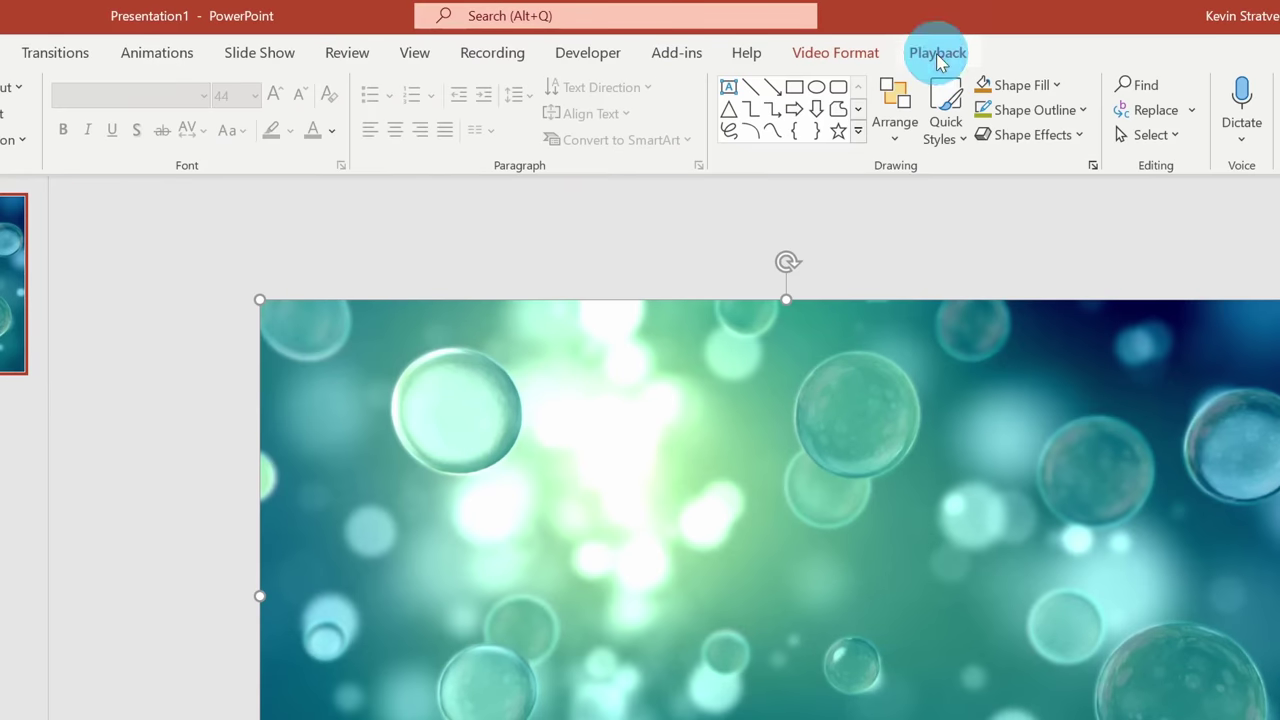
{"action": "left_click", "coordinate": [866, 39]}
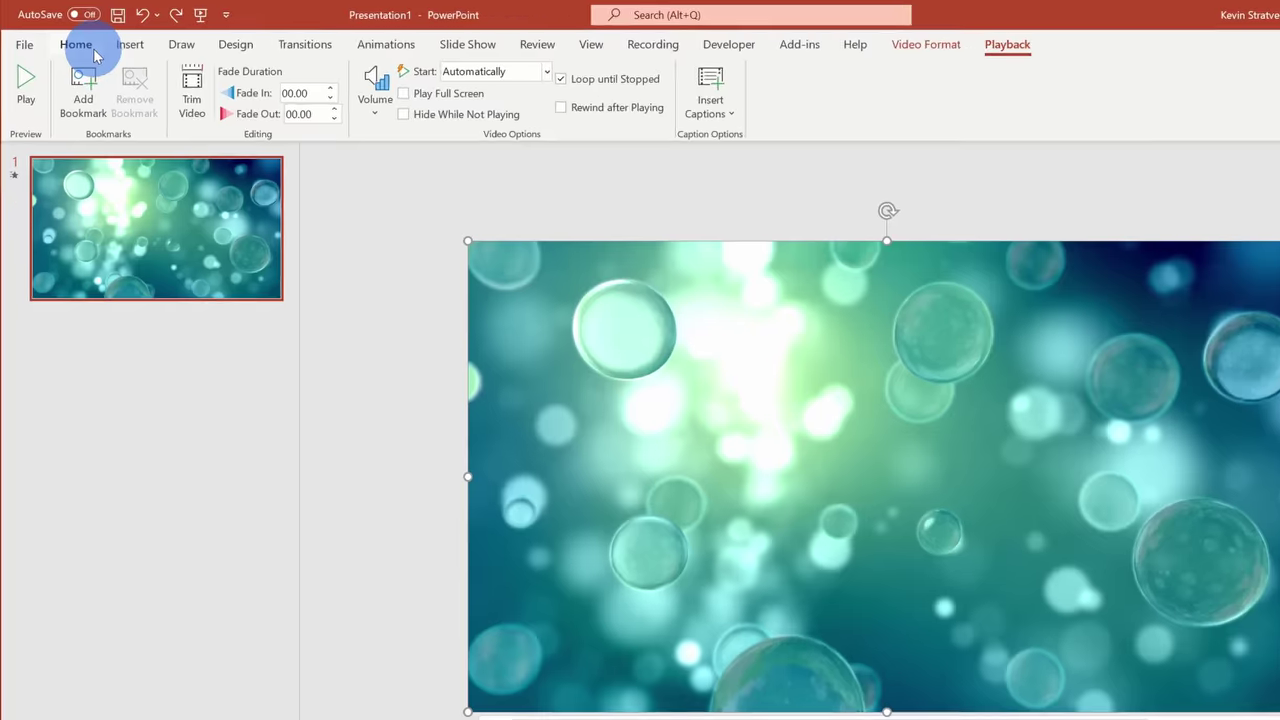
{"action": "left_click", "coordinate": [65, 38]}
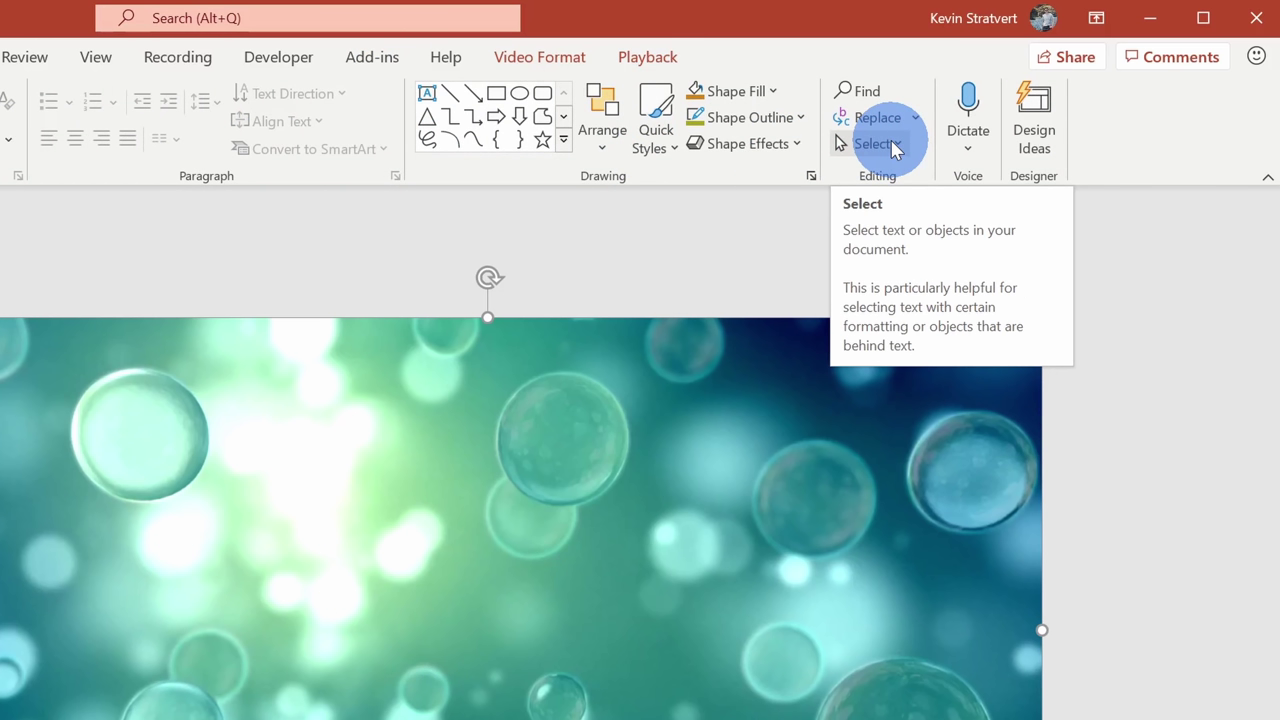
Open the Selection Pane from Select, then close it and deselect the background video
{"action": "left_click", "coordinate": [891, 144]}
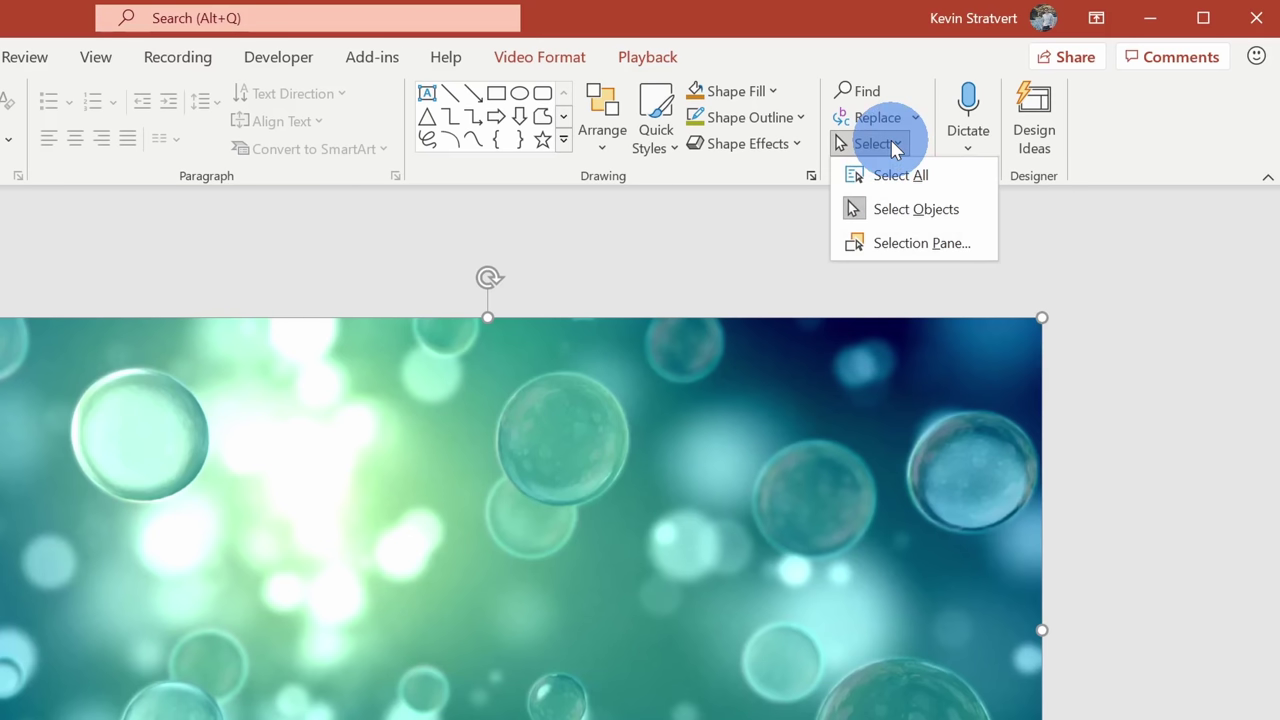
{"action": "left_click", "coordinate": [901, 245]}
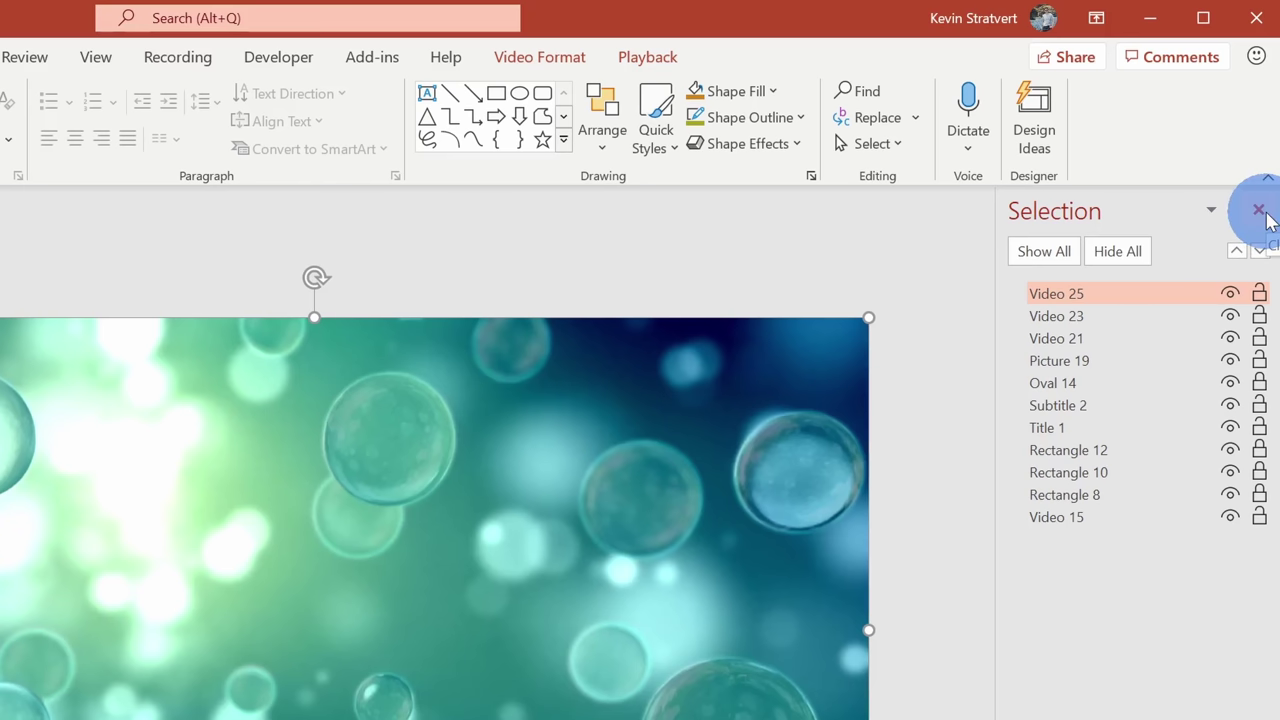
{"action": "left_click", "coordinate": [1259, 212]}
{"action": "left_click", "coordinate": [1162, 242]}
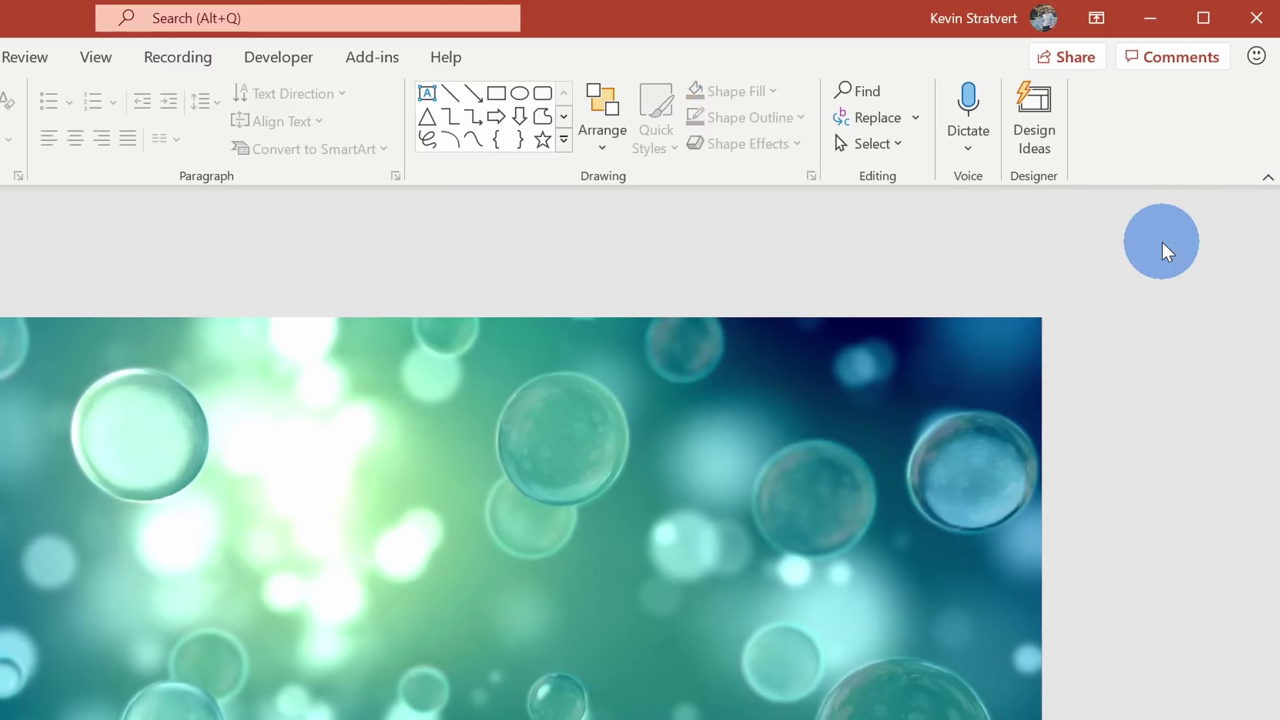
Reopen the Selection Pane with Alt+F10 and select Video 25, Video 23 and Video 21 together
{"action": "key", "text": "alt+F10"}
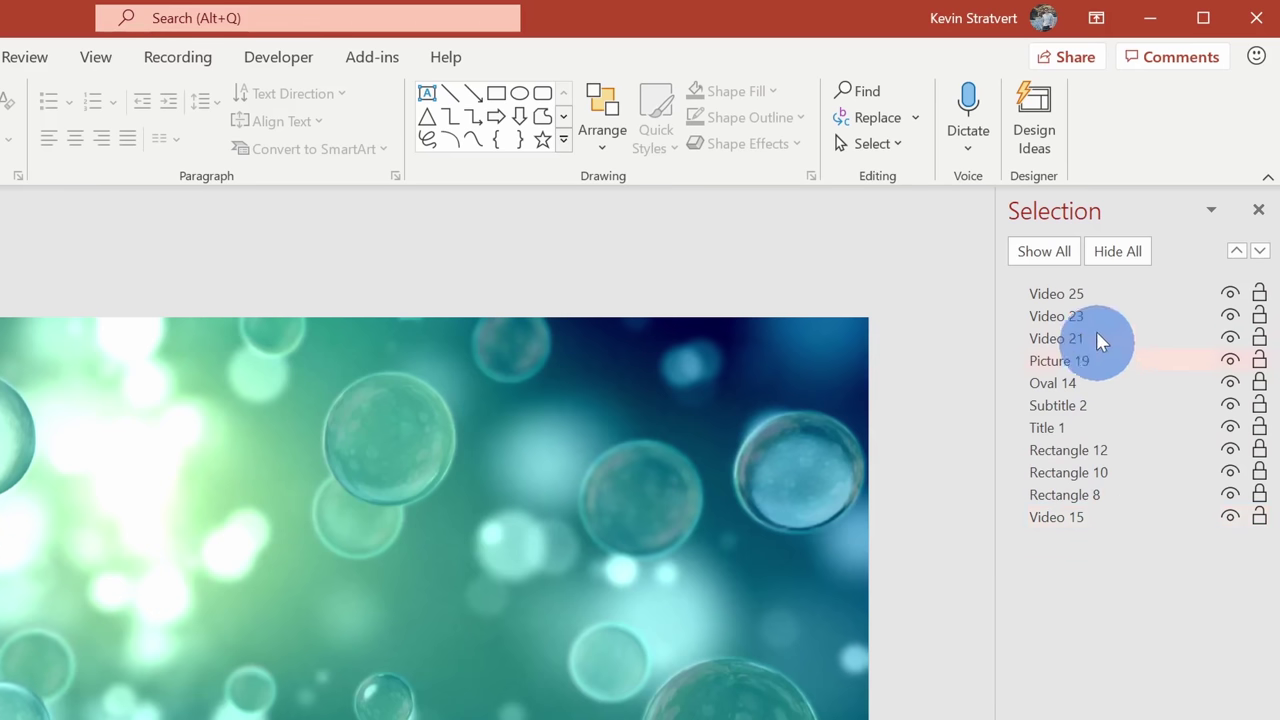
{"action": "left_click", "coordinate": [1099, 290]}
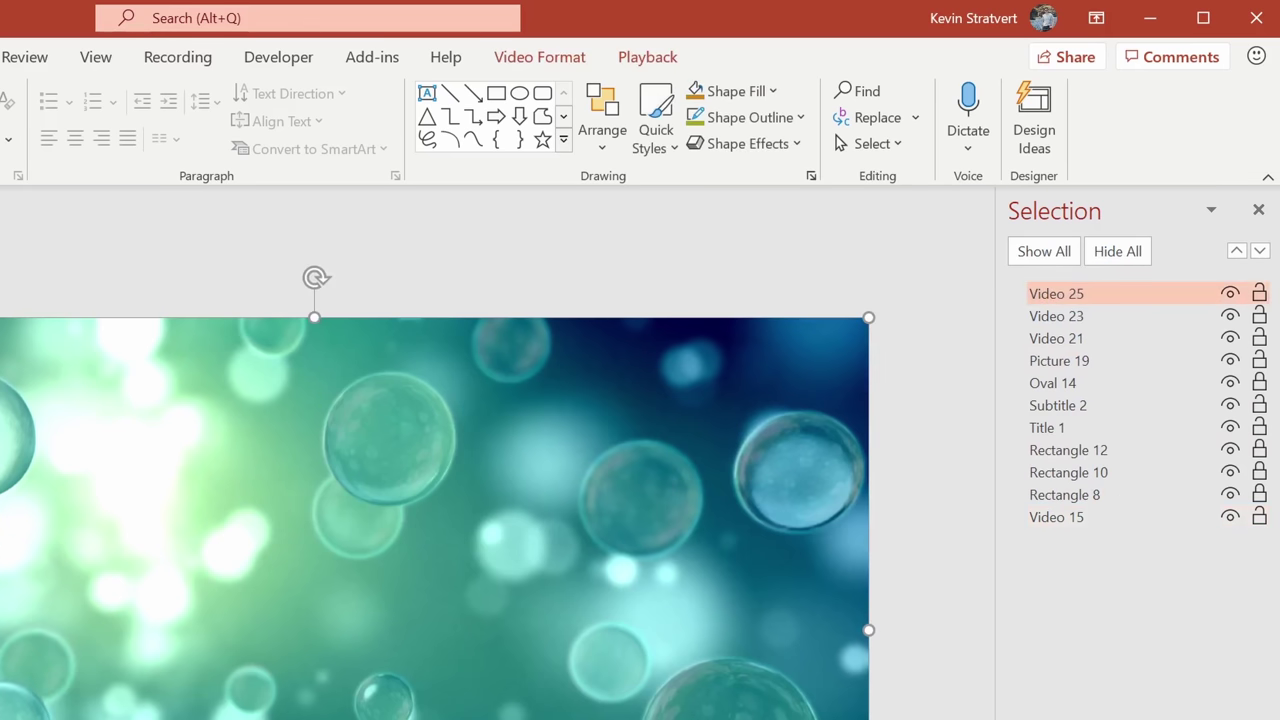
{"action": "left_click", "coordinate": [1124, 514]}
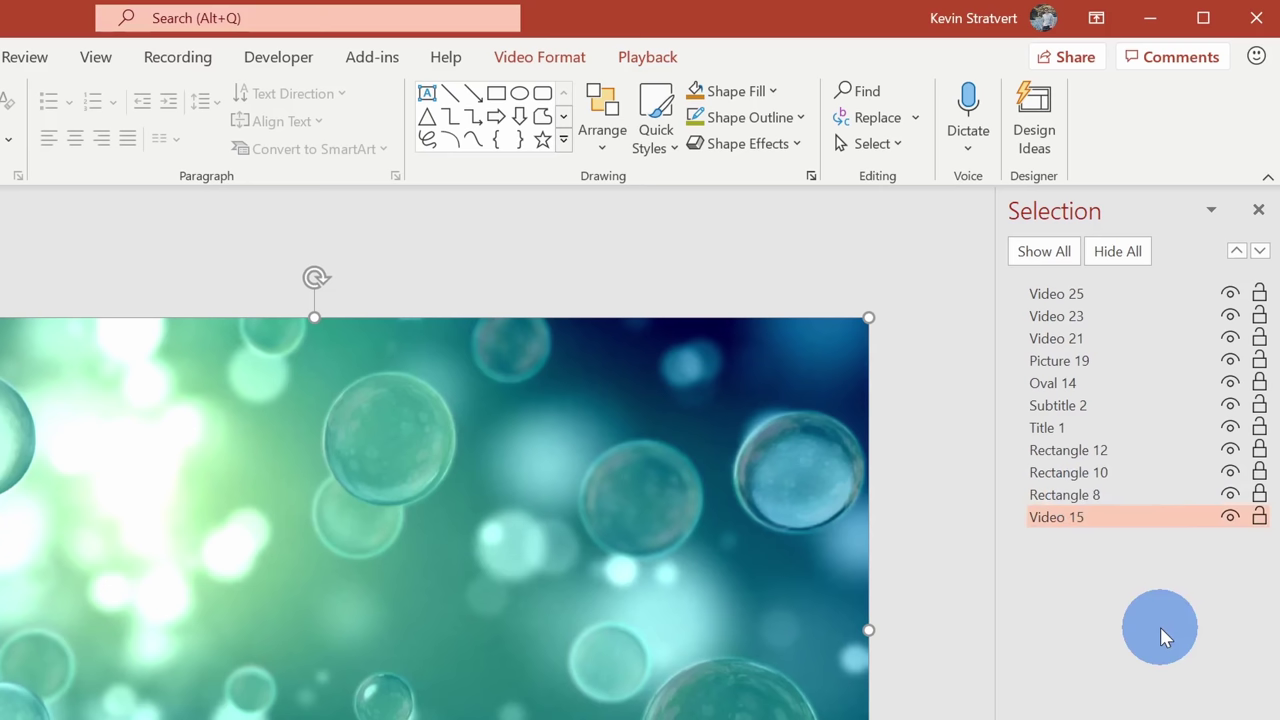
{"action": "left_click", "coordinate": [1085, 295]}
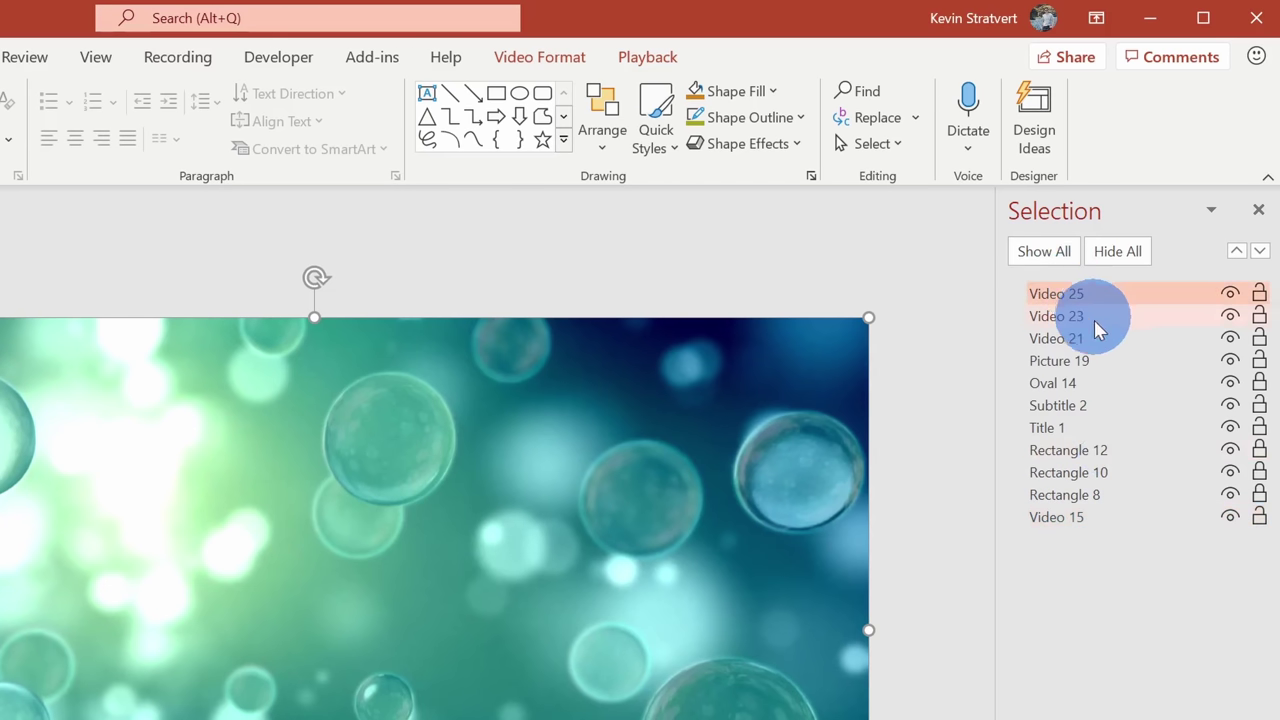
{"action": "left_click", "coordinate": [1095, 332], "text": "shift"}
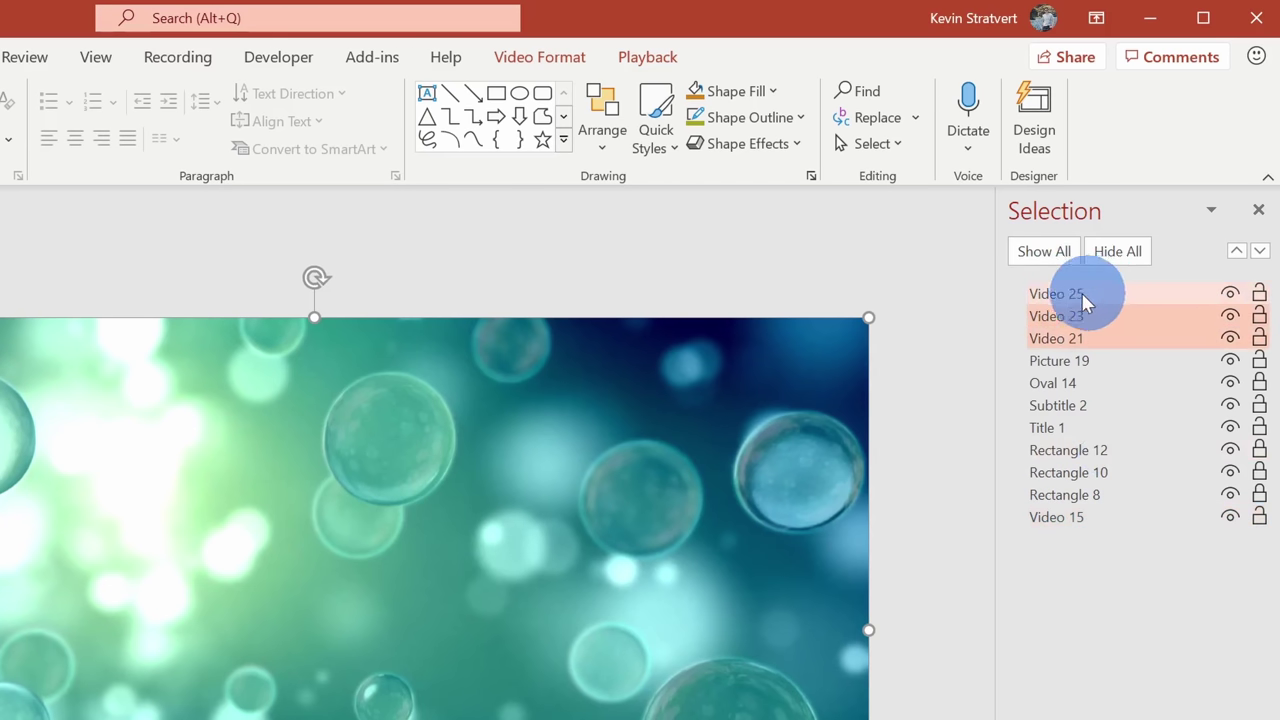
Move the three stock videos below Rectangle 8, then hide and reshow Videos 25, 23, 21 to preview them
{"action": "left_click_drag", "start_coordinate": [1090, 314], "coordinate": [1114, 513]}
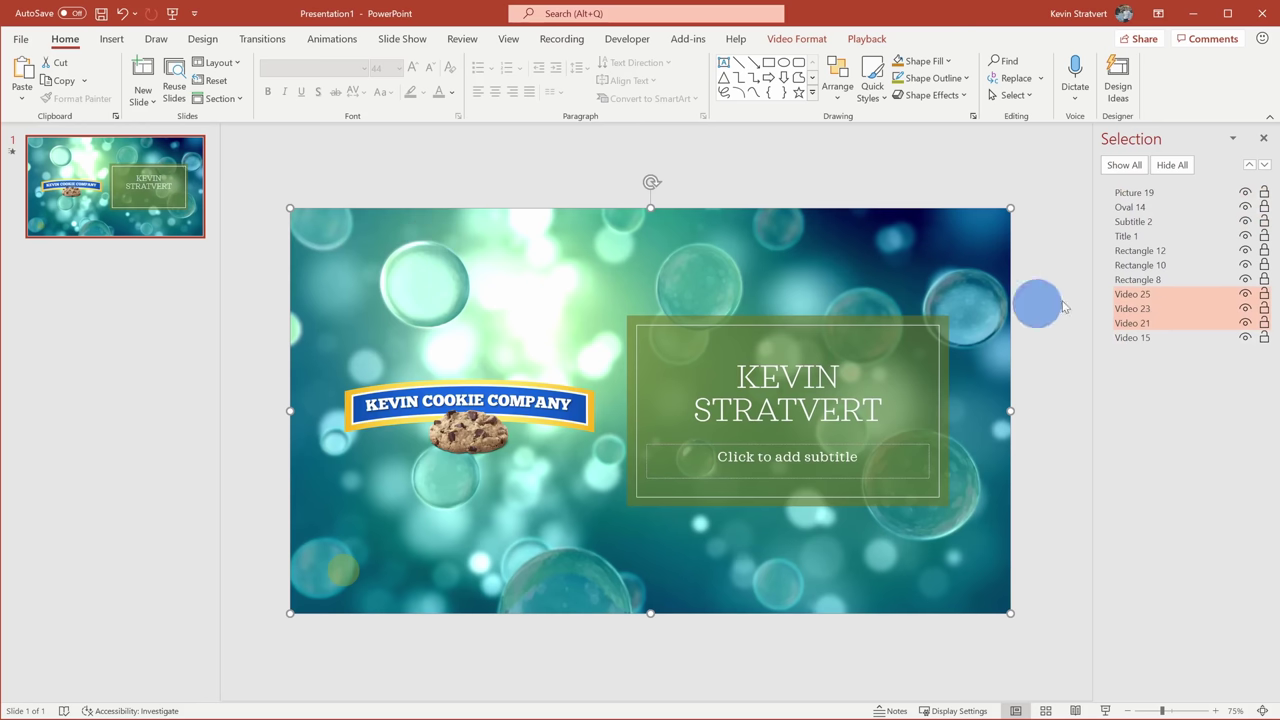
{"action": "left_click", "coordinate": [1245, 295]}
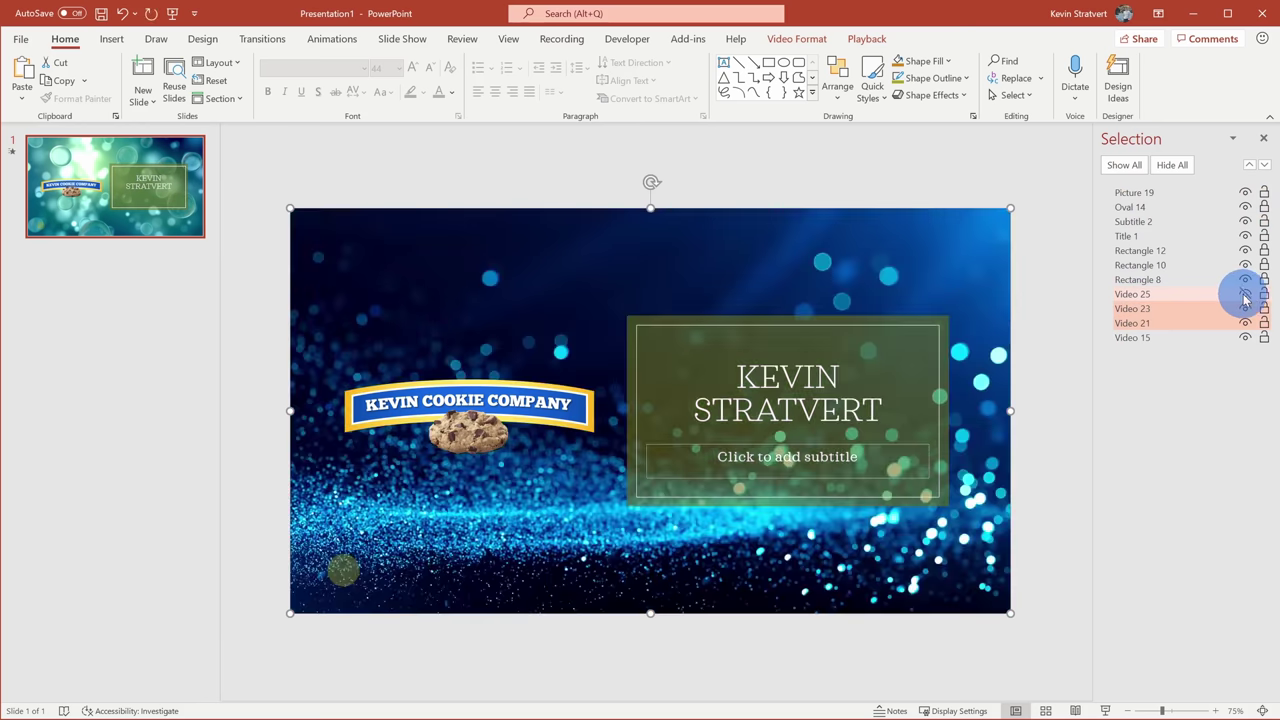
{"action": "left_click", "coordinate": [1245, 309]}
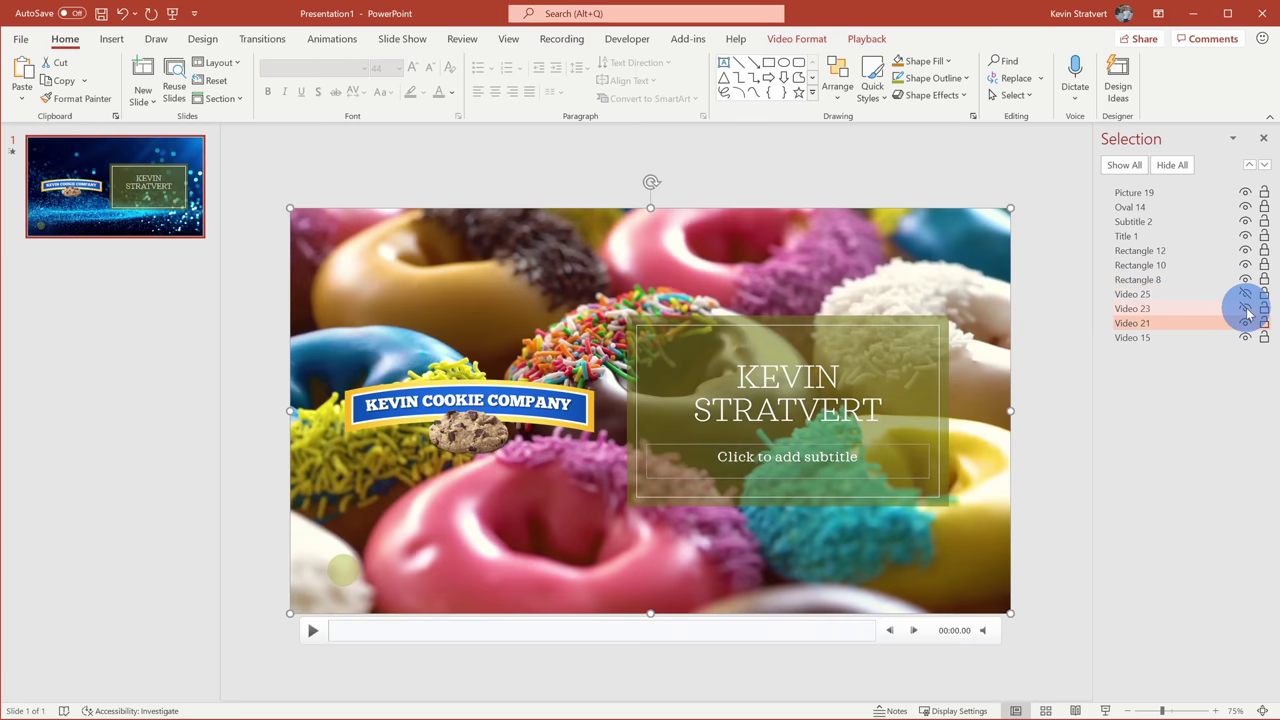
{"action": "left_click", "coordinate": [1245, 323]}
{"action": "left_click", "coordinate": [1245, 323]}
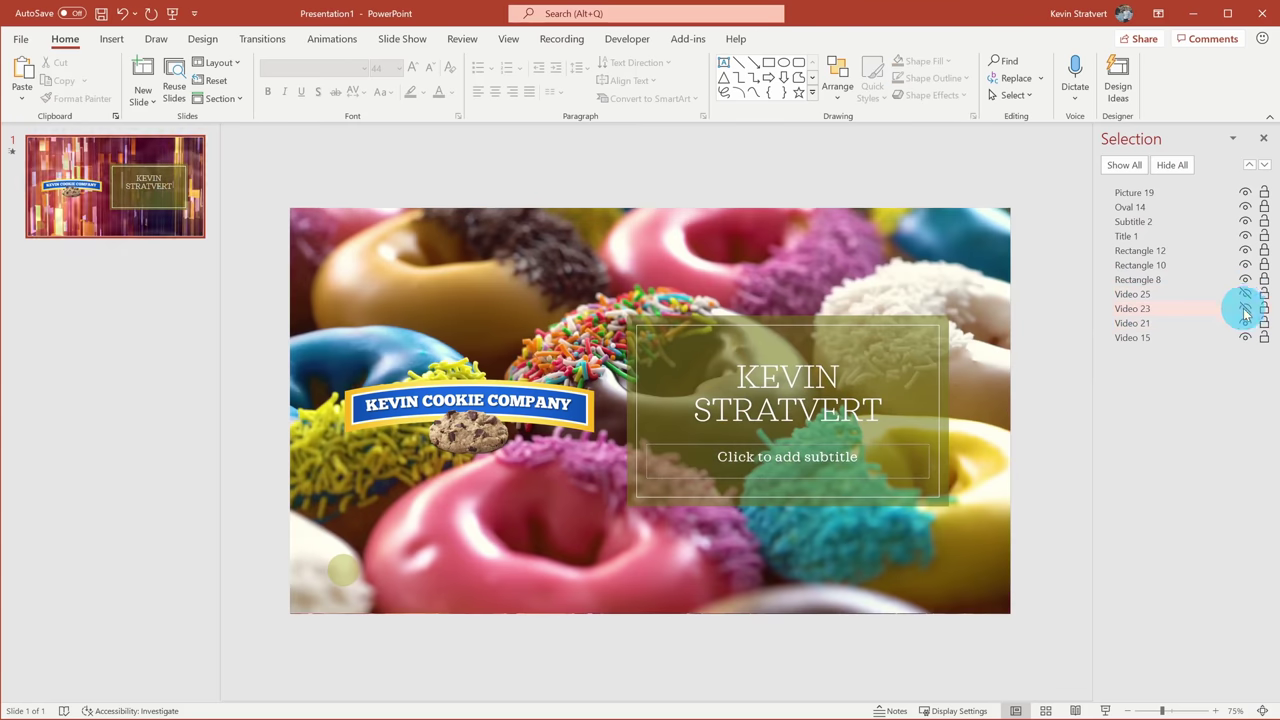
{"action": "left_click", "coordinate": [1245, 309]}
{"action": "left_click", "coordinate": [1245, 295]}
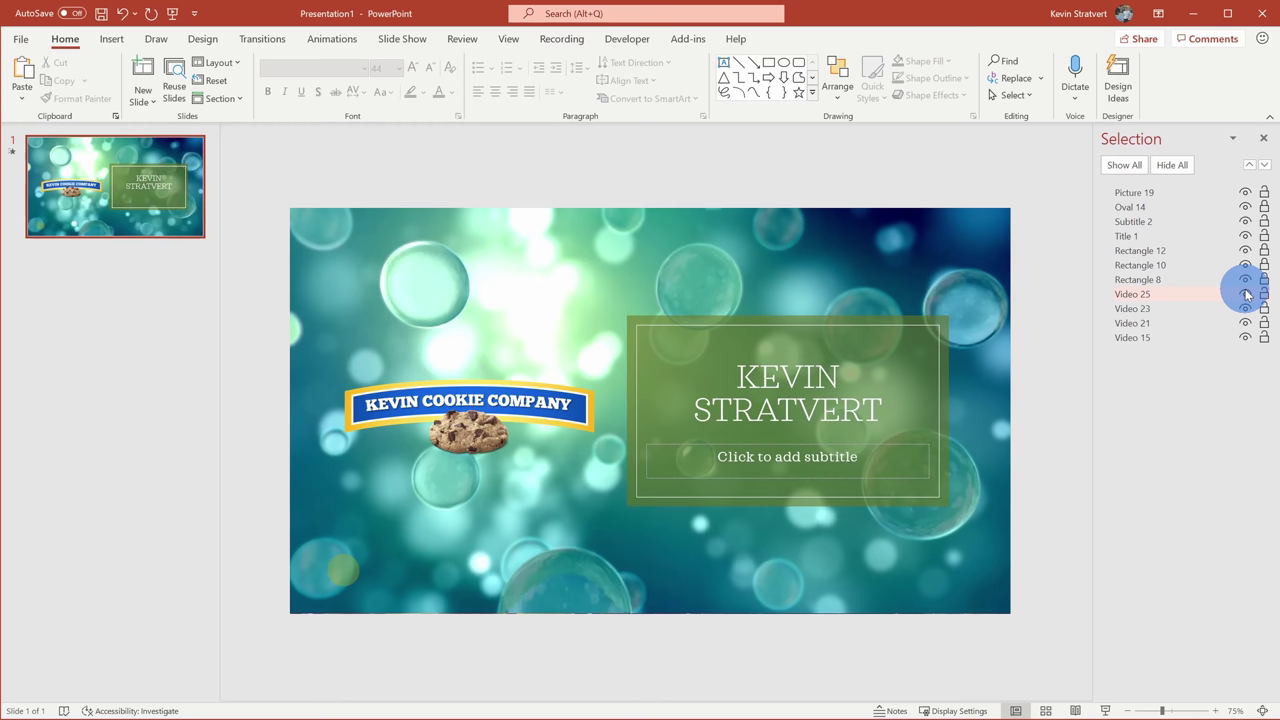
Select Videos 25 through 21 together and delete them
{"action": "left_click", "coordinate": [1238, 299]}
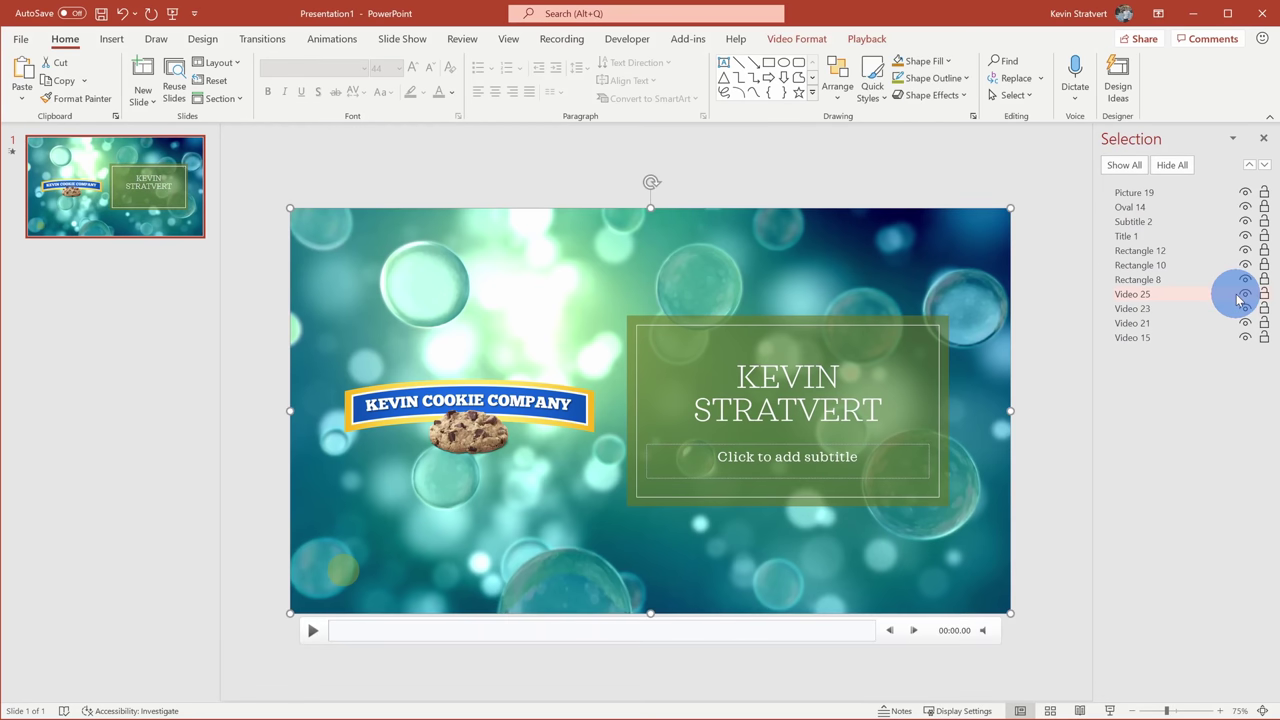
{"action": "left_click_drag", "start_coordinate": [1238, 299], "coordinate": [1178, 310]}
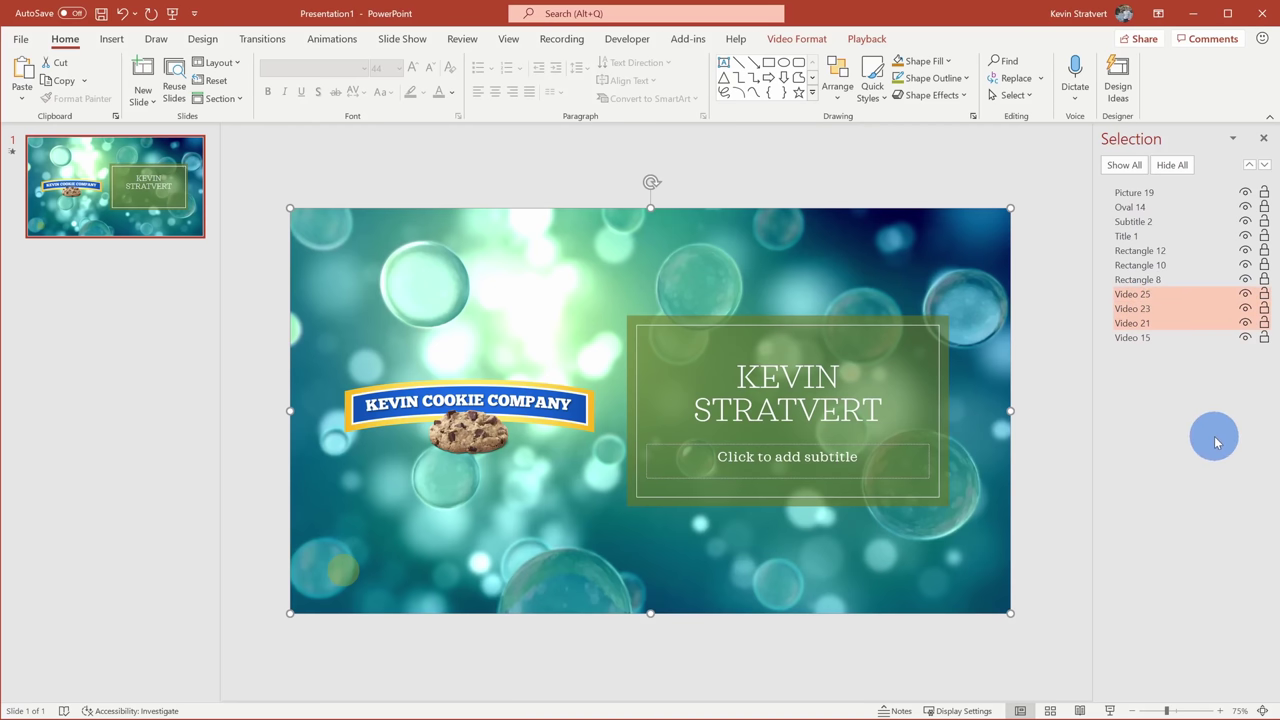
{"action": "key", "text": "Delete"}
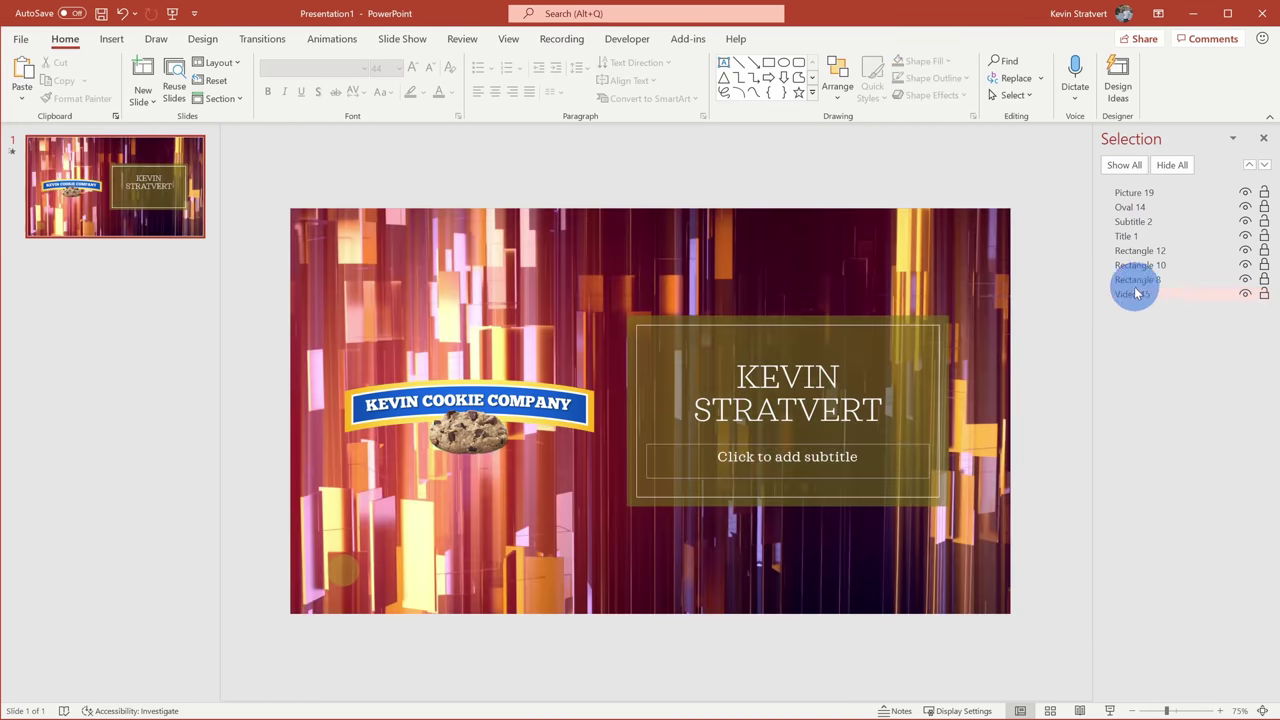
{"action": "left_click", "coordinate": [1136, 291]}
{"action": "left_click", "coordinate": [1265, 293]}
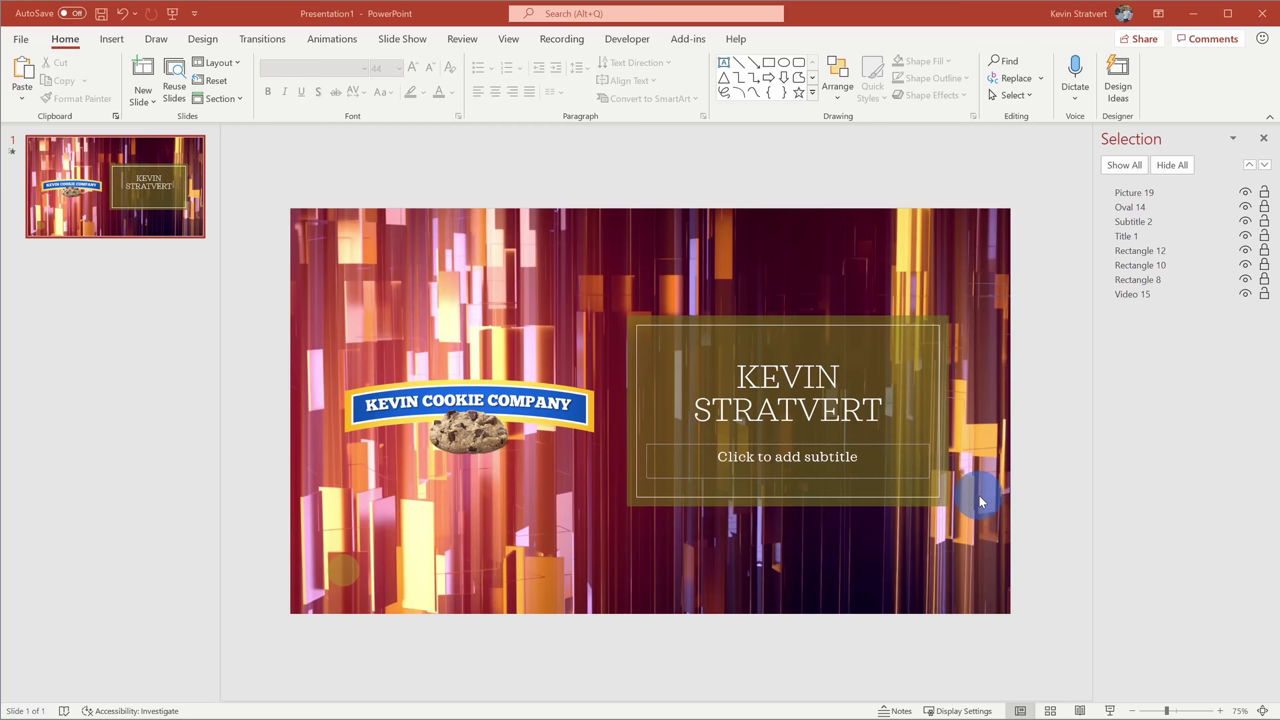
{"action": "mouse_move", "coordinate": [979, 500]}
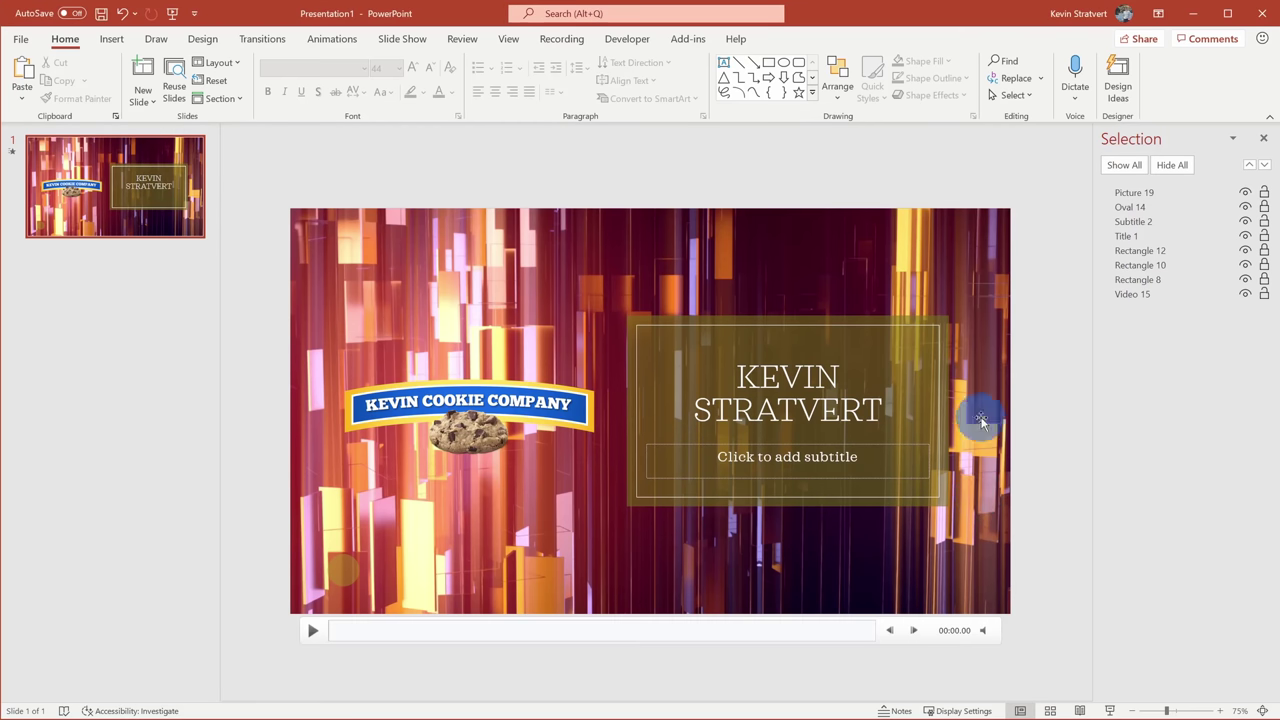
Export the streaks background video with Save Media as, keeping the file name Media1
{"action": "right_click", "coordinate": [600, 284]}
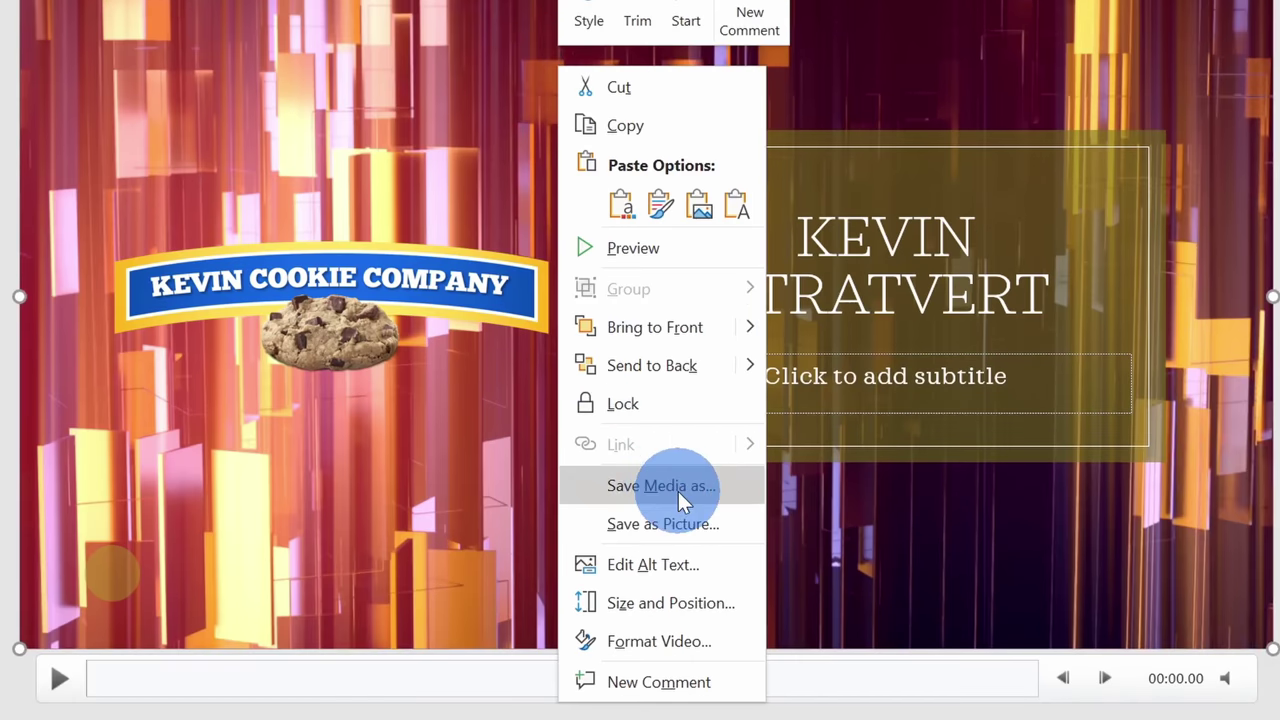
{"action": "left_click", "coordinate": [678, 487]}
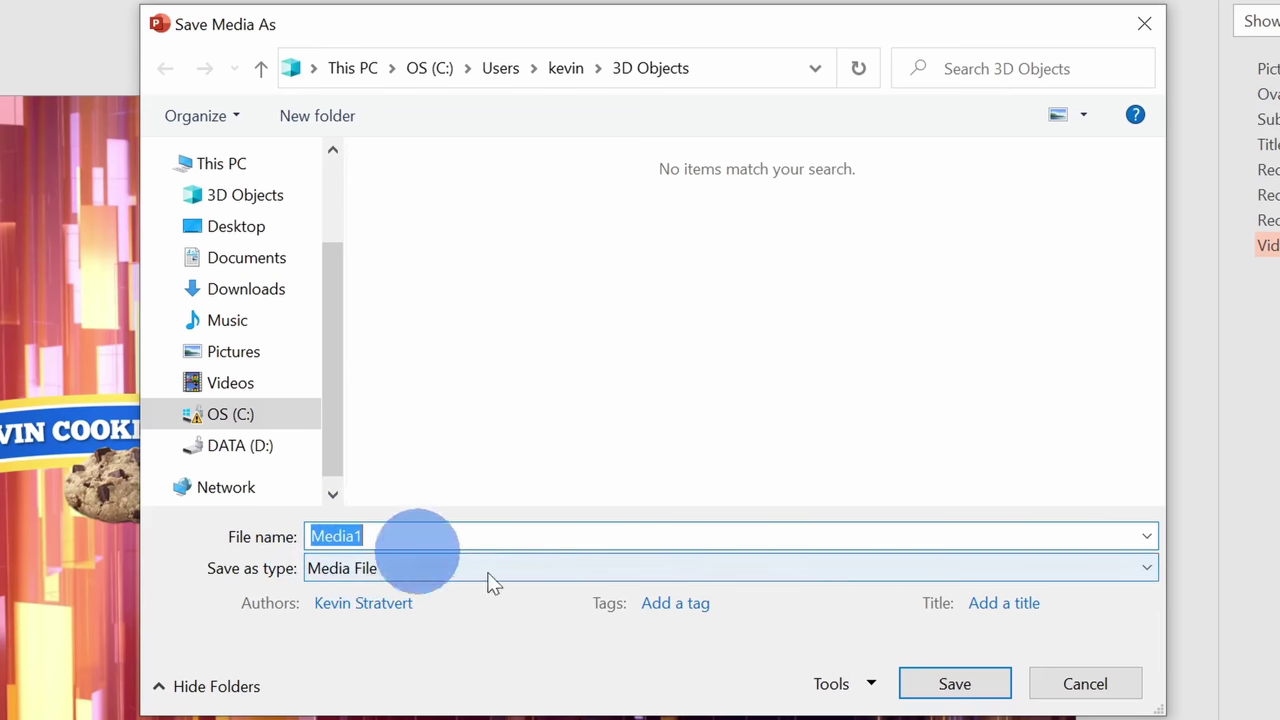
{"action": "left_click", "coordinate": [953, 684]}
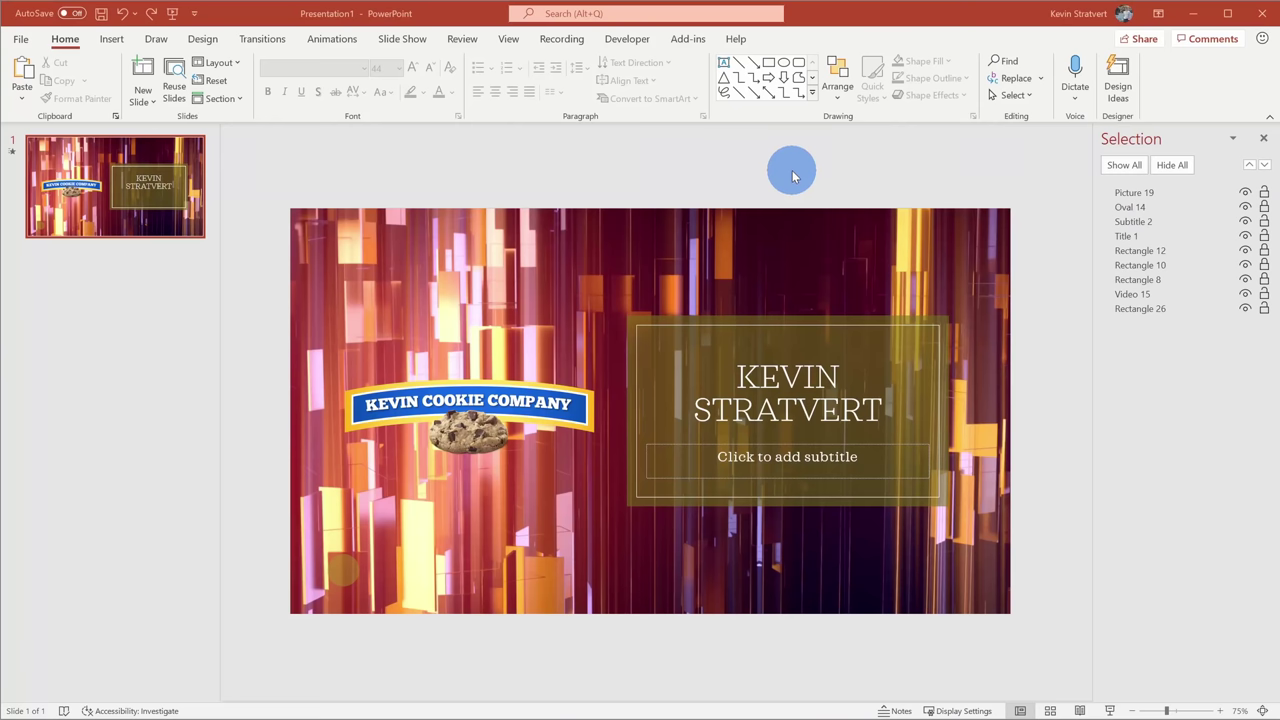
Shrink the streaks video from its corner, move it beside the title box, and preview the slide show
{"action": "left_click", "coordinate": [505, 245]}
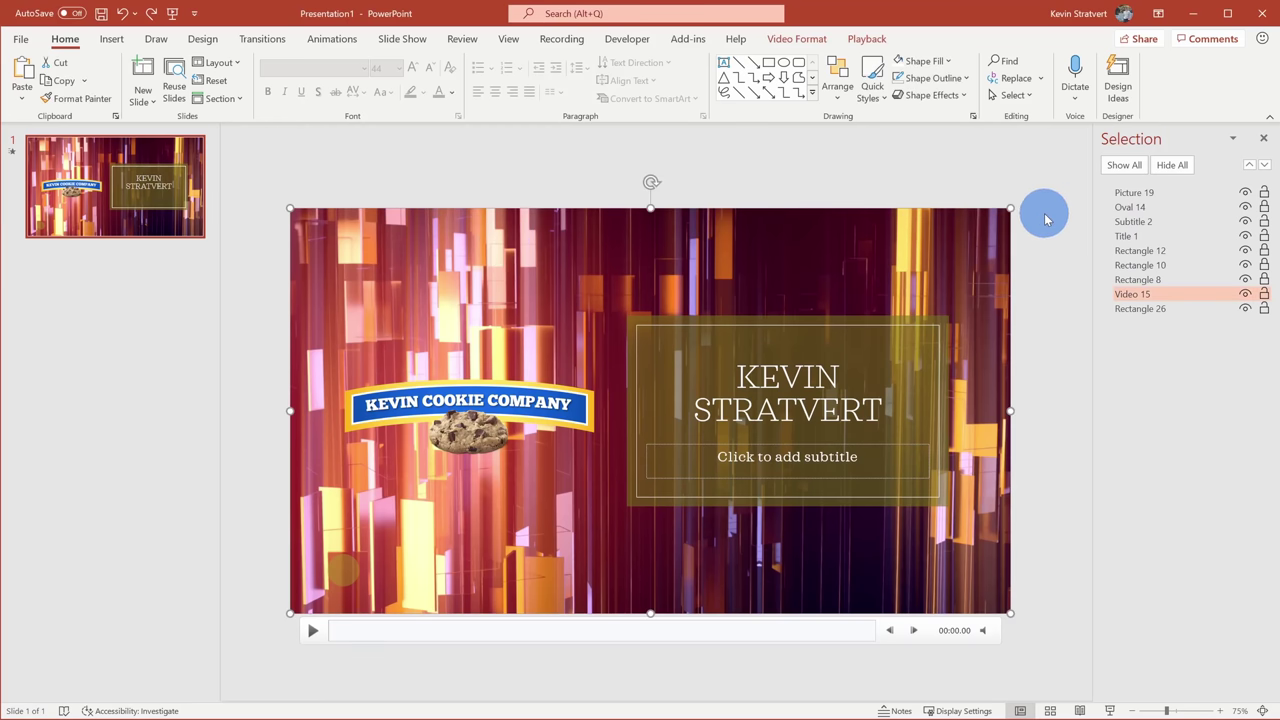
{"action": "left_click_drag", "start_coordinate": [1010, 612], "coordinate": [560, 362]}
{"action": "left_click_drag", "start_coordinate": [486, 286], "coordinate": [525, 407]}
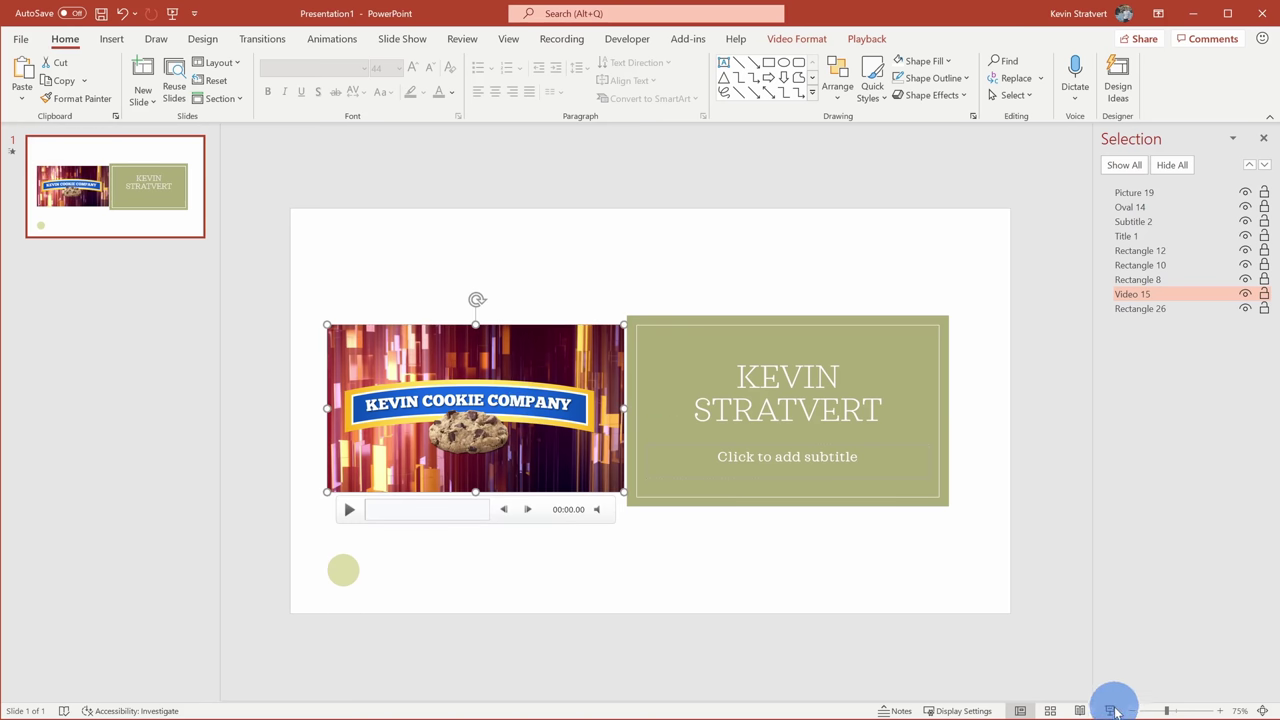
{"action": "left_click", "coordinate": [1109, 710]}
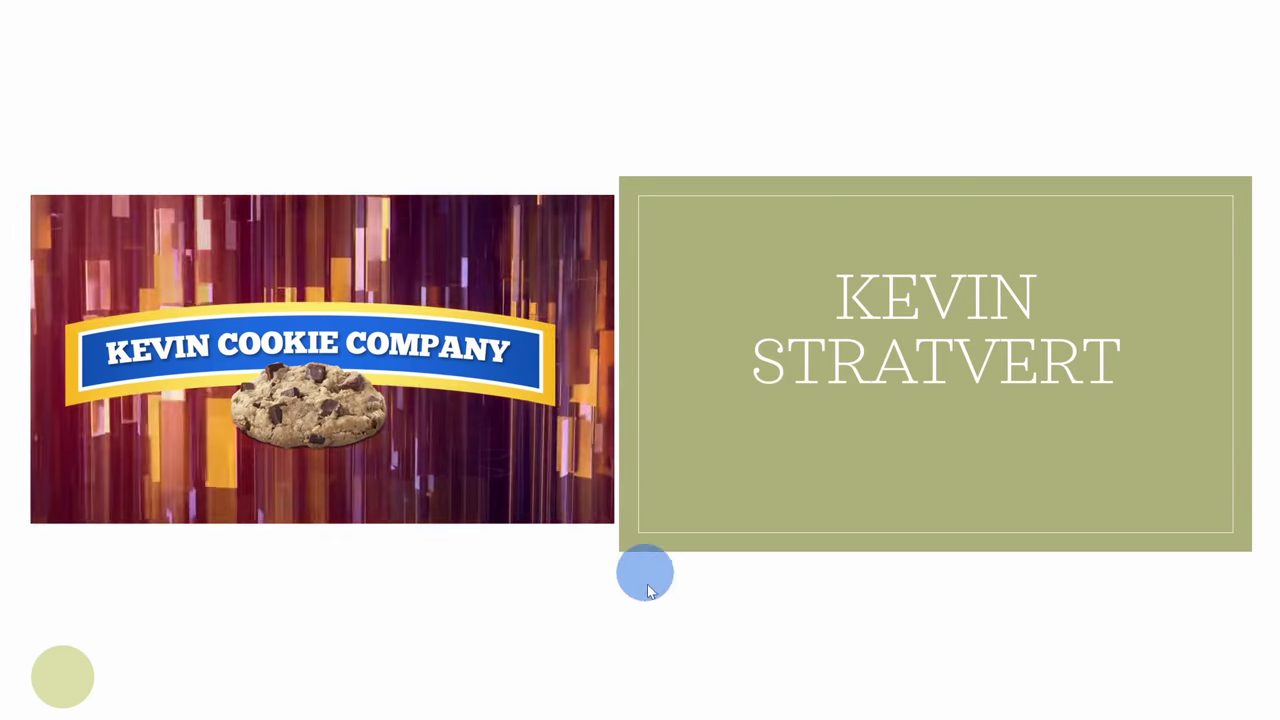
{"action": "key", "text": "Escape"}
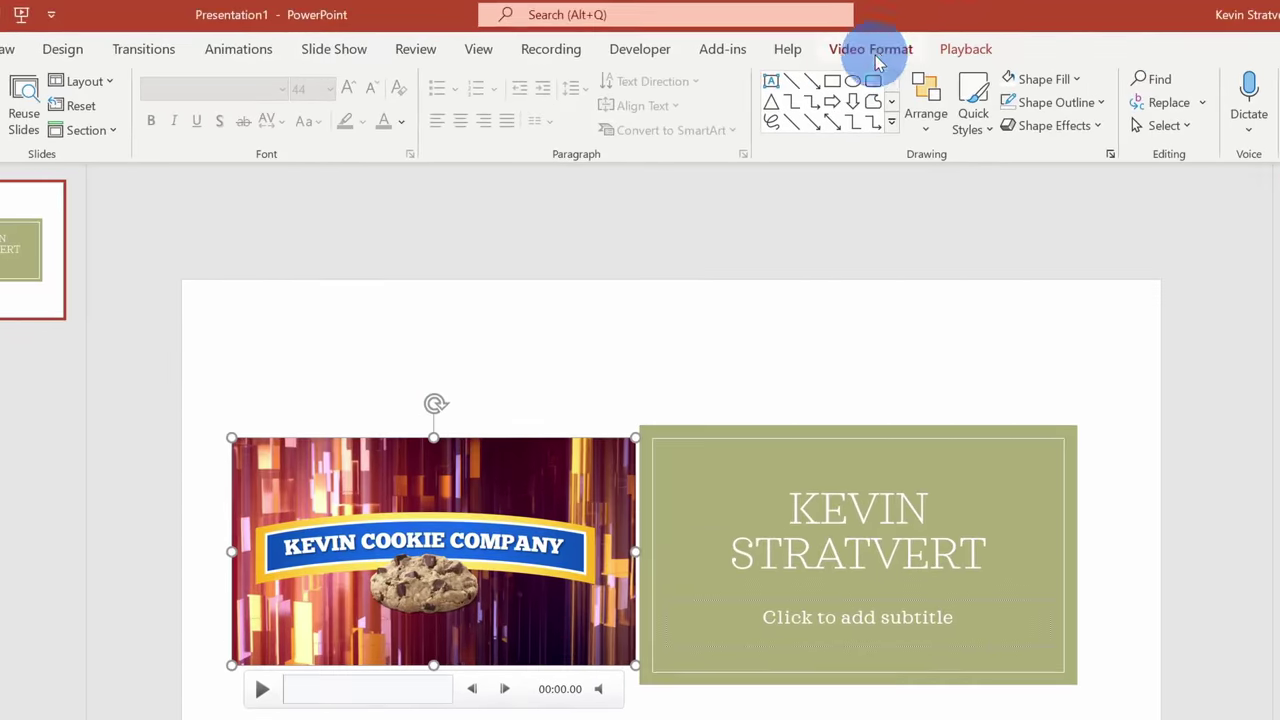
Cut the video into a wave shape, add a reflection effect, and preview the slide show
{"action": "left_click", "coordinate": [797, 38]}
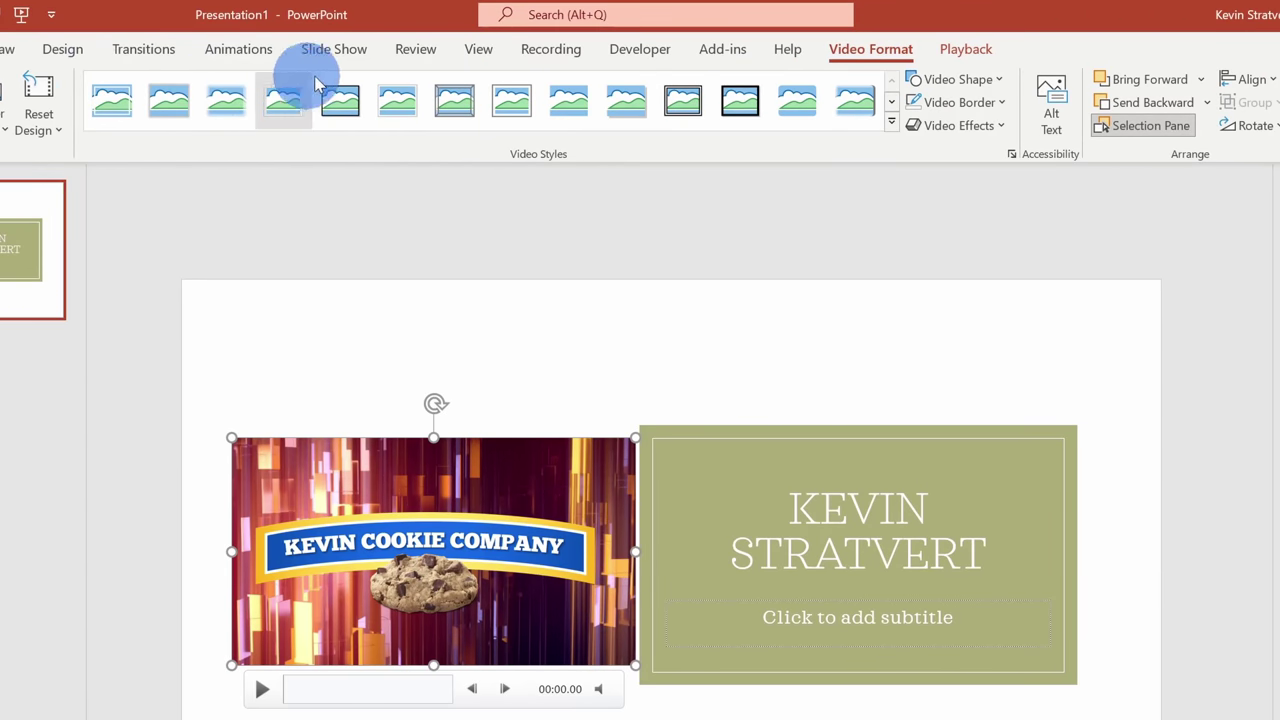
{"action": "left_click", "coordinate": [987, 83]}
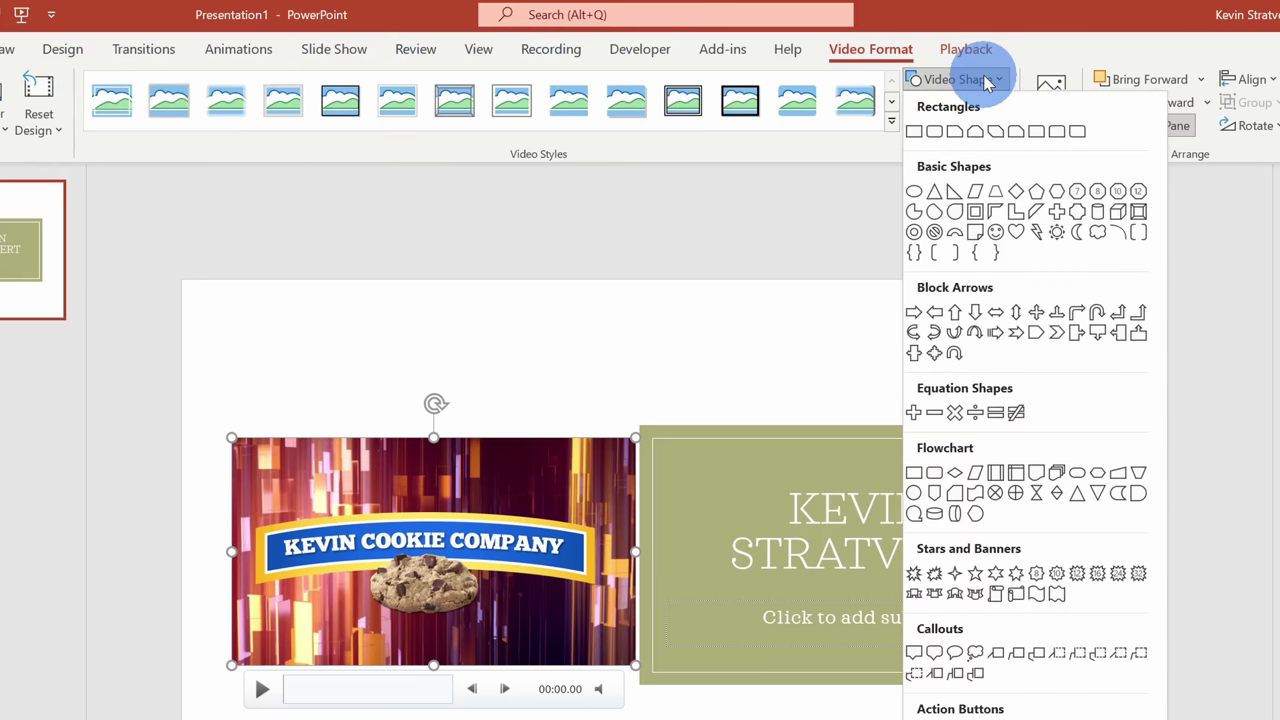
{"action": "left_click", "coordinate": [1035, 593]}
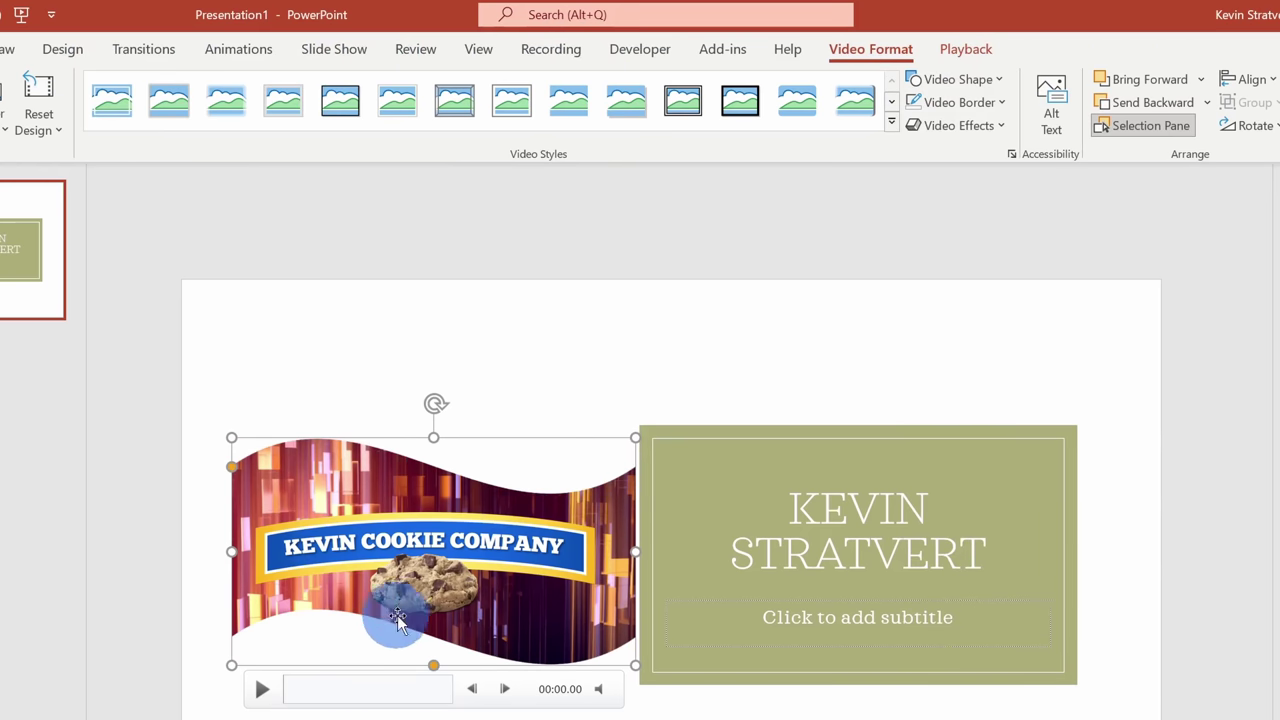
{"action": "left_click", "coordinate": [967, 128]}
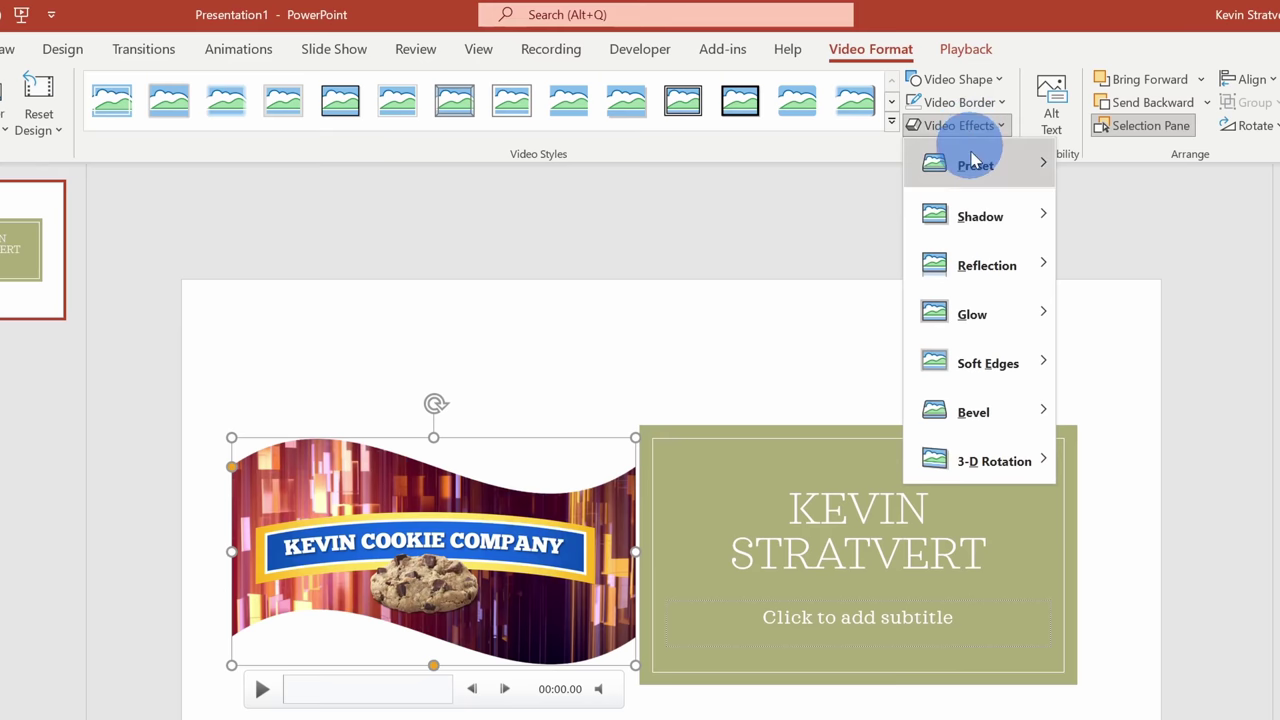
{"action": "mouse_move", "coordinate": [971, 262]}
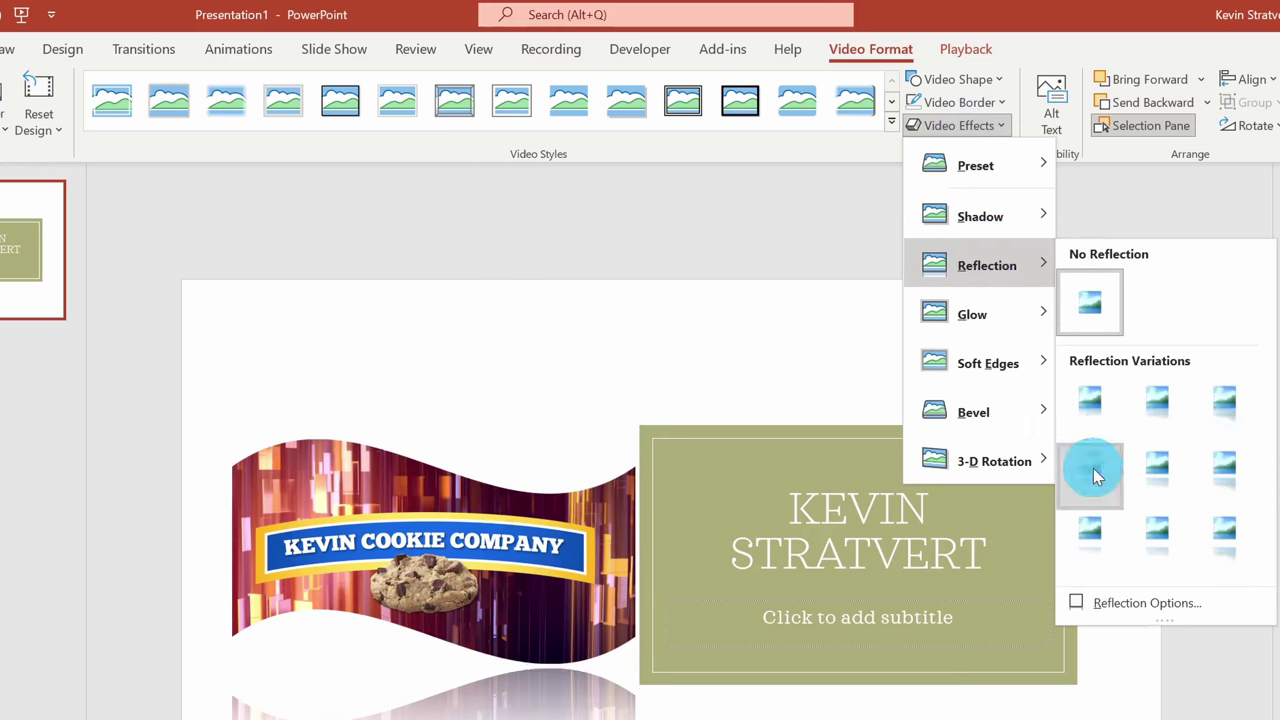
{"action": "left_click", "coordinate": [1090, 464]}
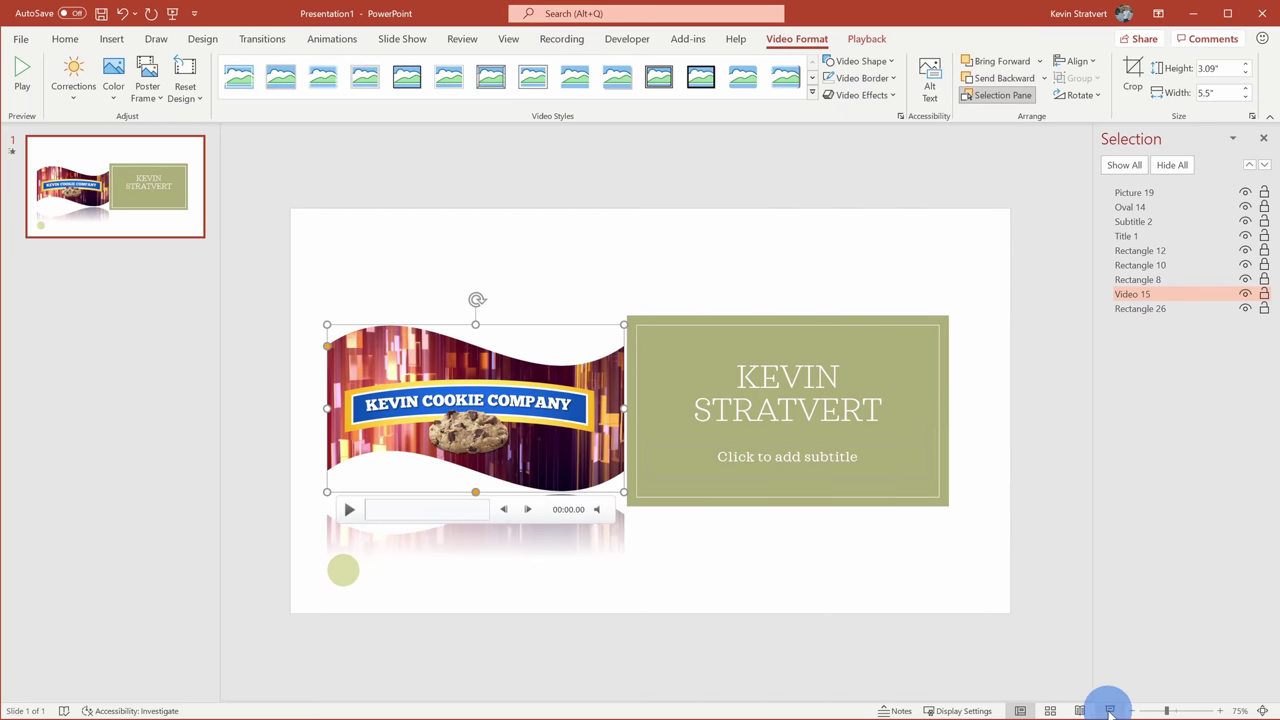
{"action": "left_click", "coordinate": [1110, 709]}
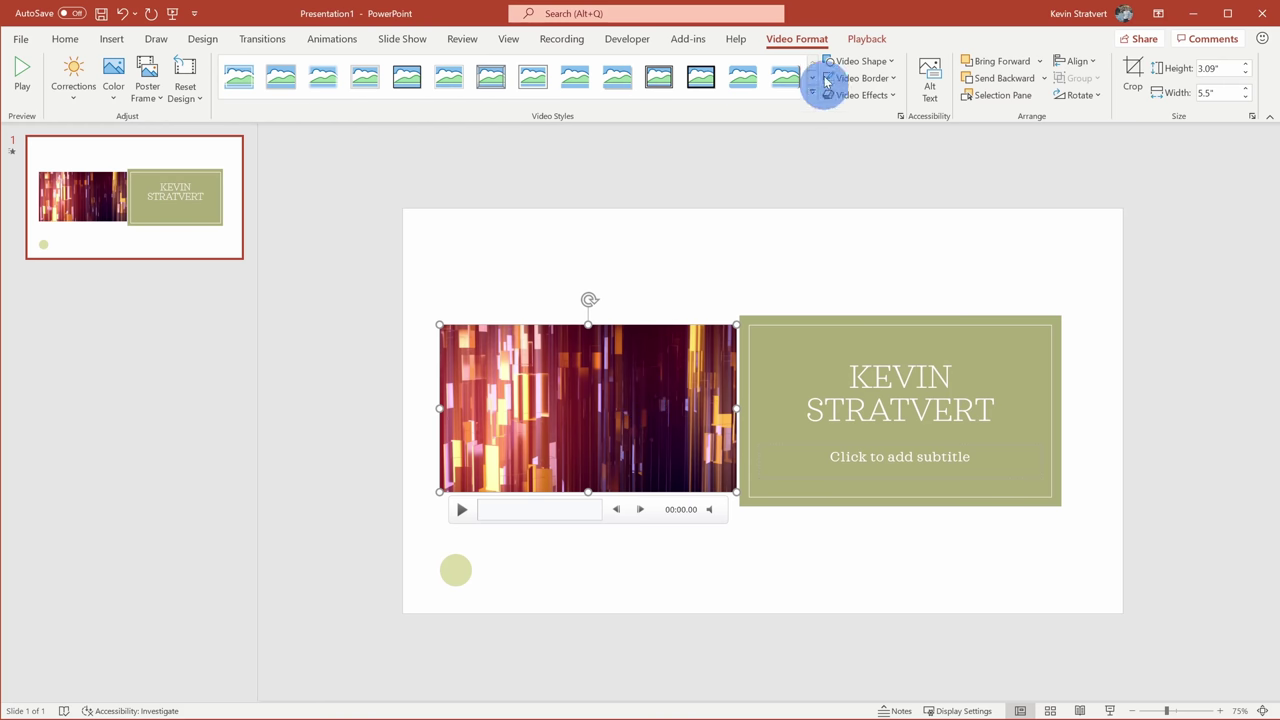
Browse the Video Shape, Video and Pictures menus without choosing anything, then open the Icons library
{"action": "left_click", "coordinate": [884, 61]}
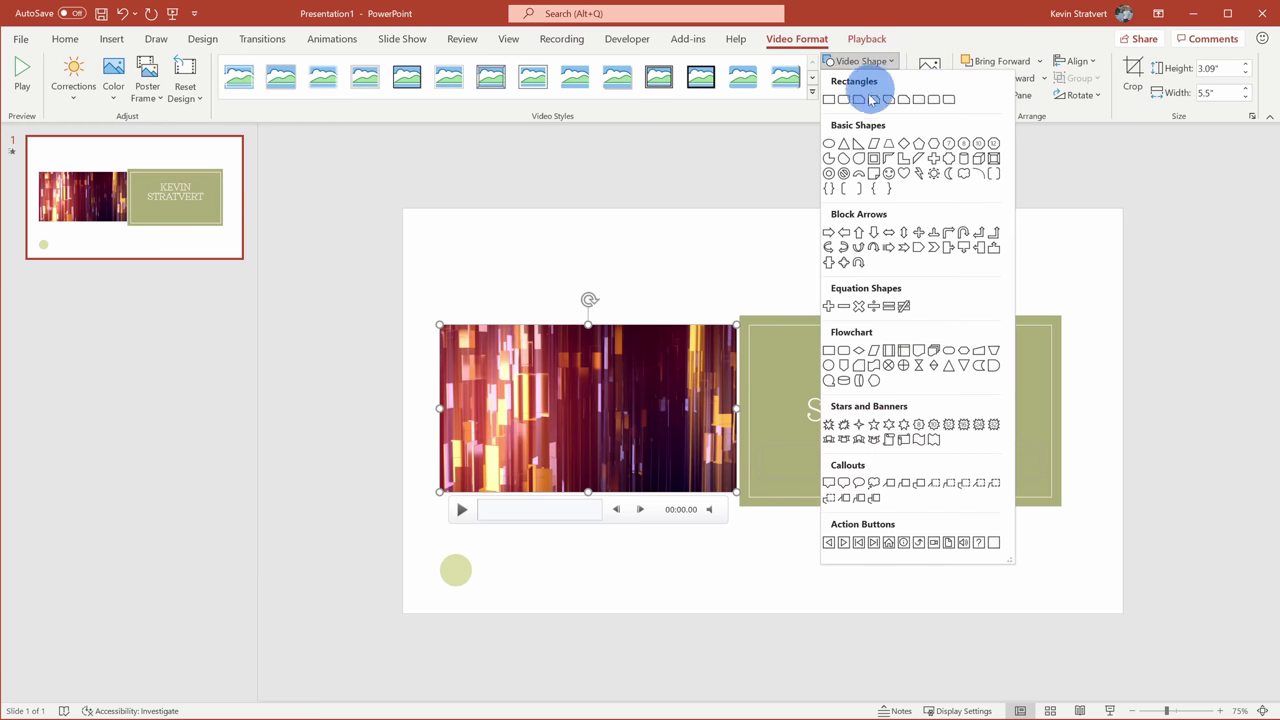
{"action": "left_click", "coordinate": [765, 184]}
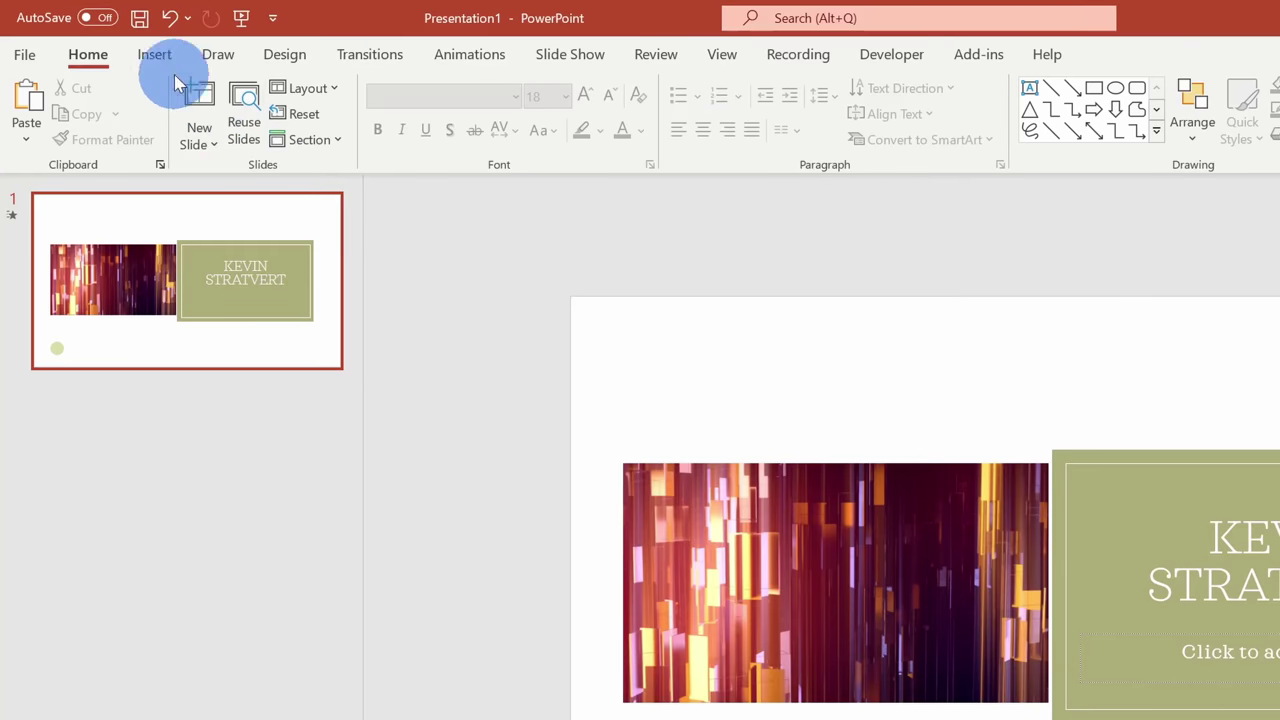
{"action": "left_click", "coordinate": [157, 56]}
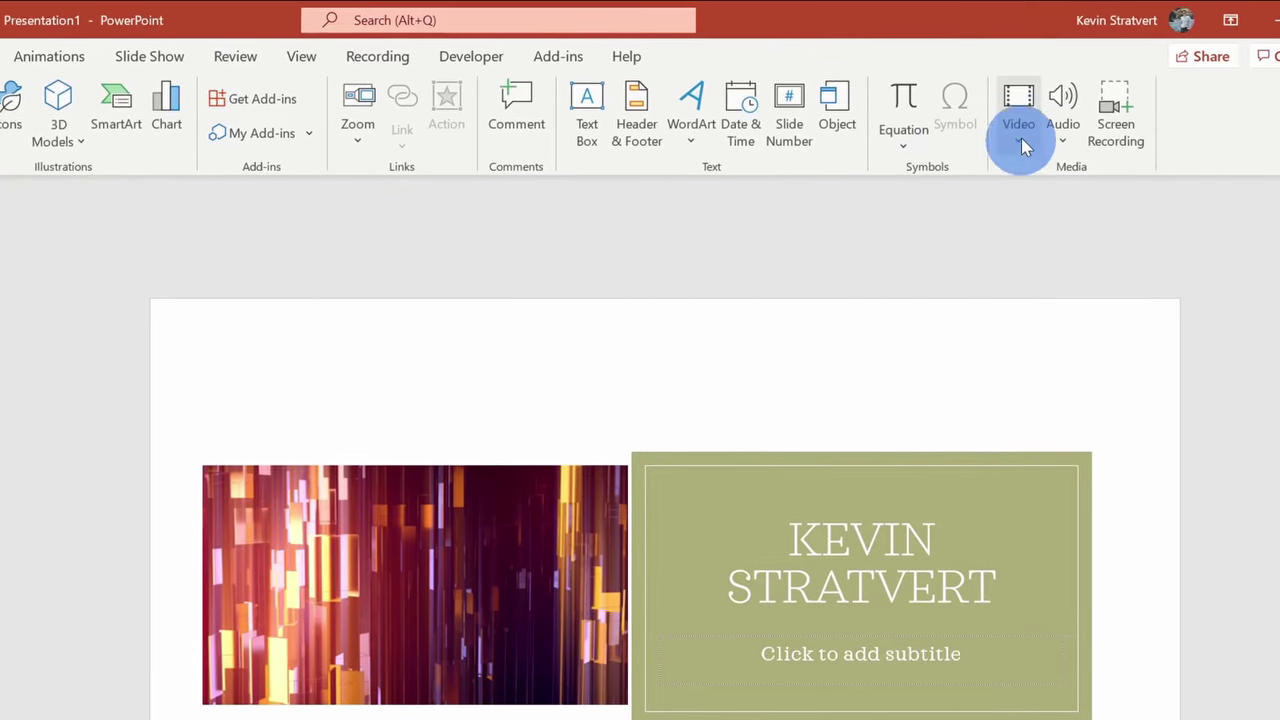
{"action": "left_click", "coordinate": [971, 118]}
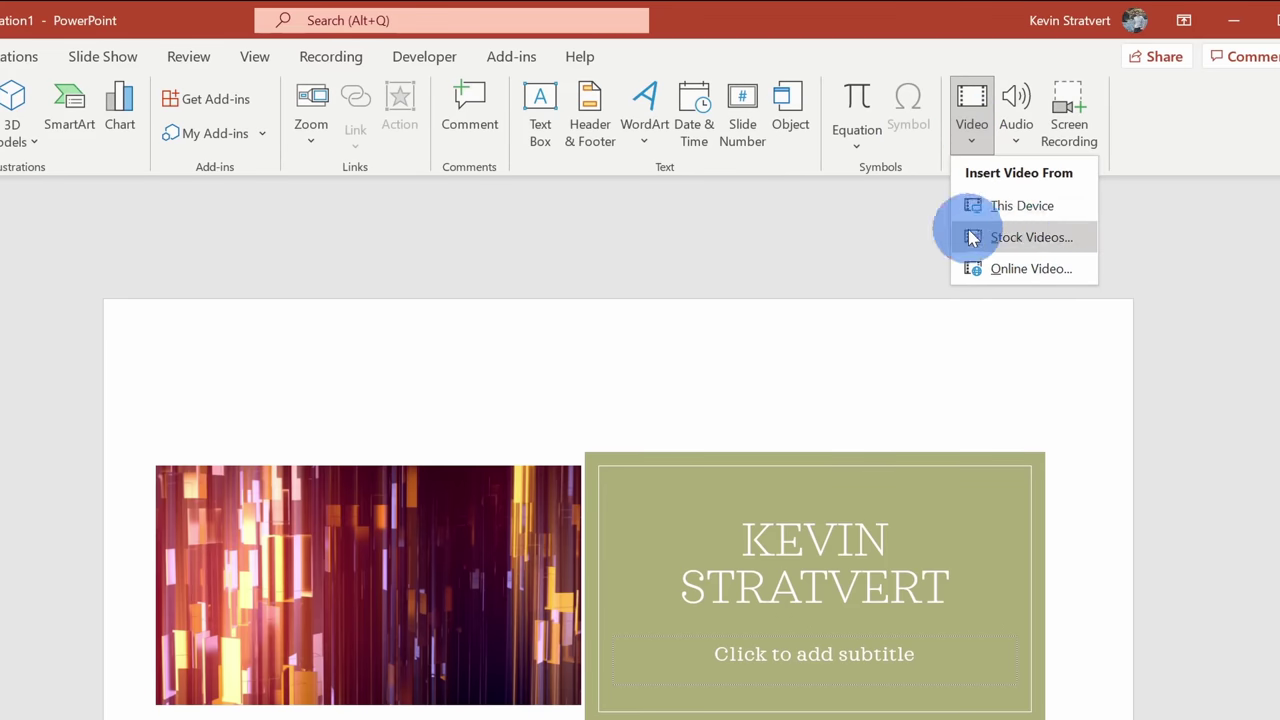
{"action": "left_click", "coordinate": [918, 43]}
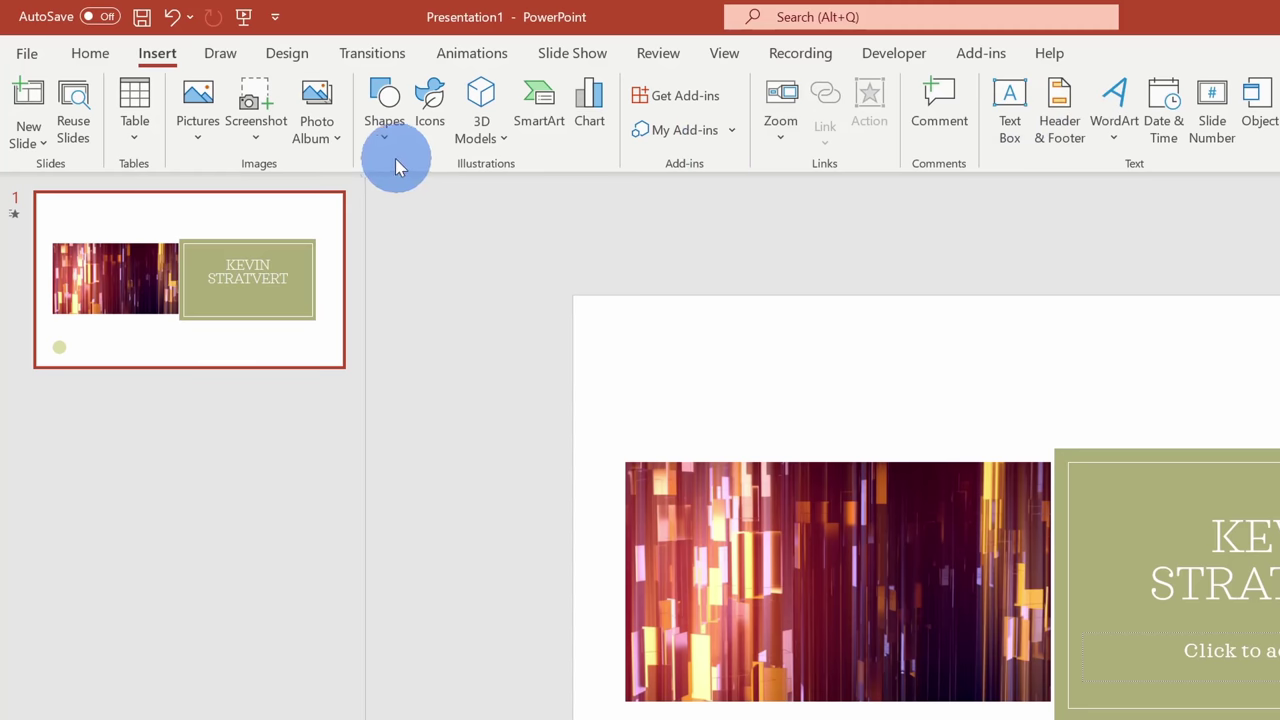
{"action": "left_click", "coordinate": [213, 139]}
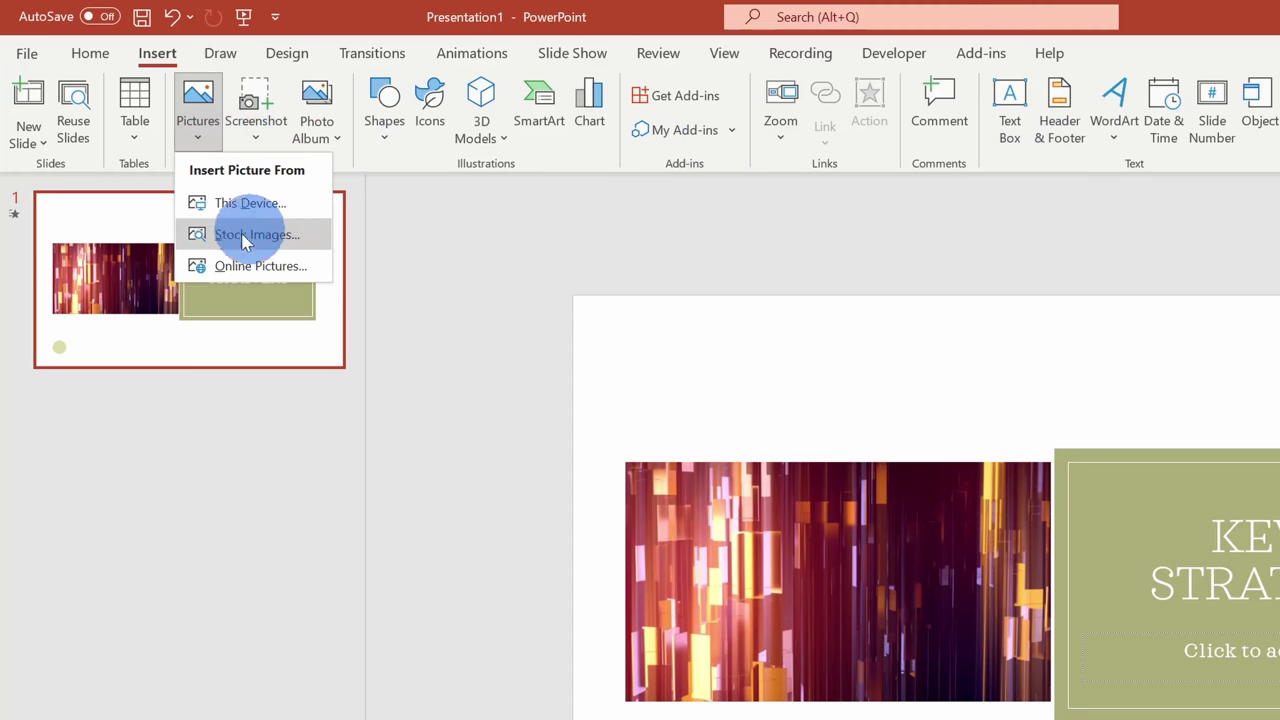
{"action": "left_click", "coordinate": [340, 34]}
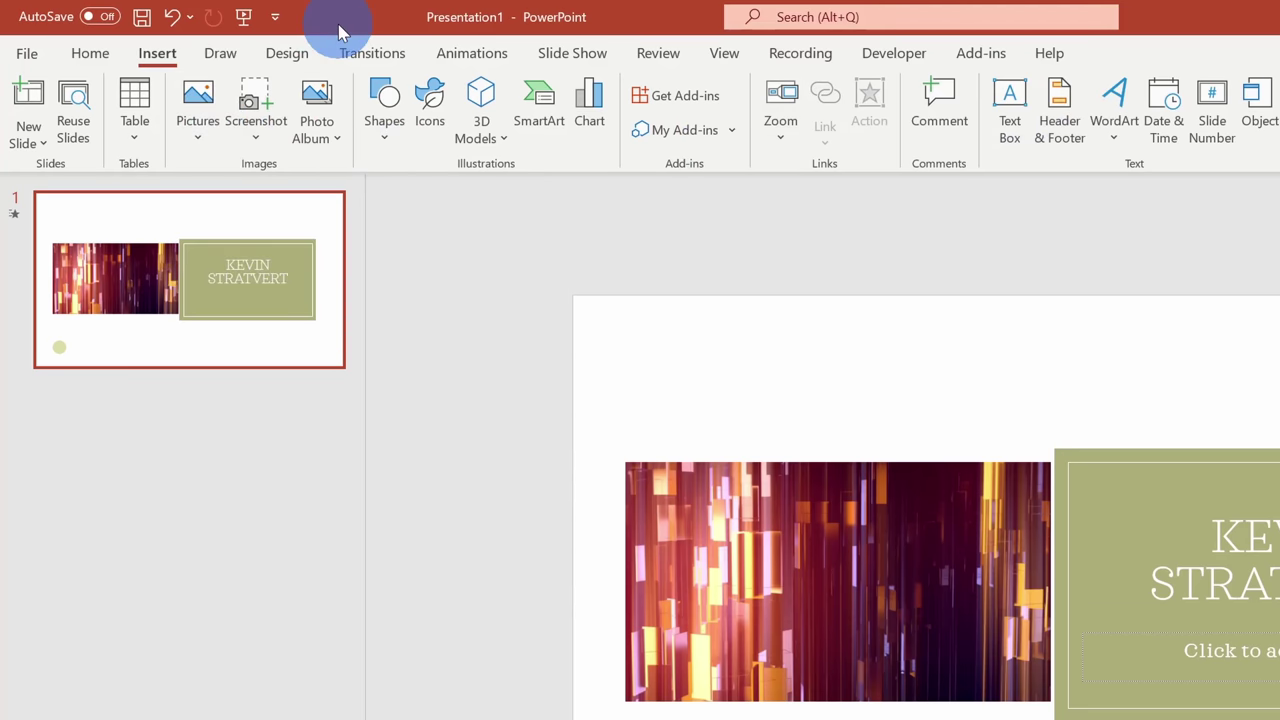
{"action": "left_click", "coordinate": [440, 127]}
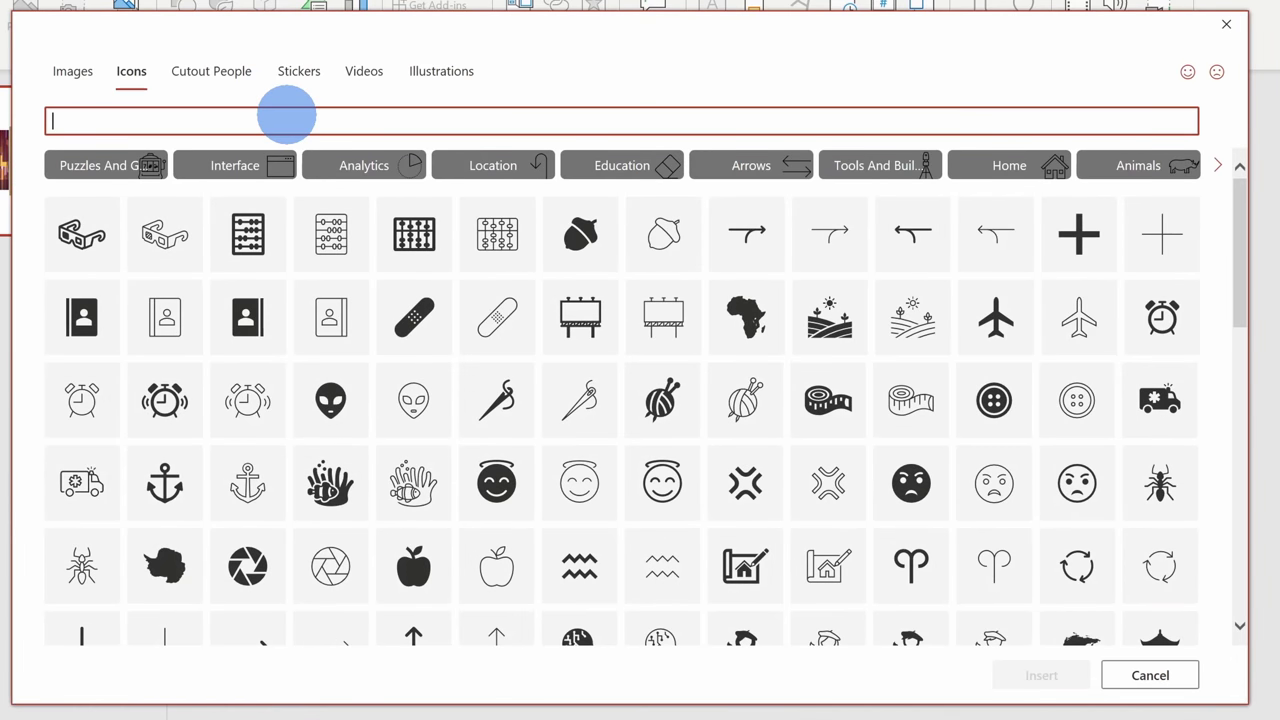
Insert the solid gingerbread-man icon found by searching 'cookie', enlarge it, and move it onto the video
{"action": "type", "text": "cookie"}
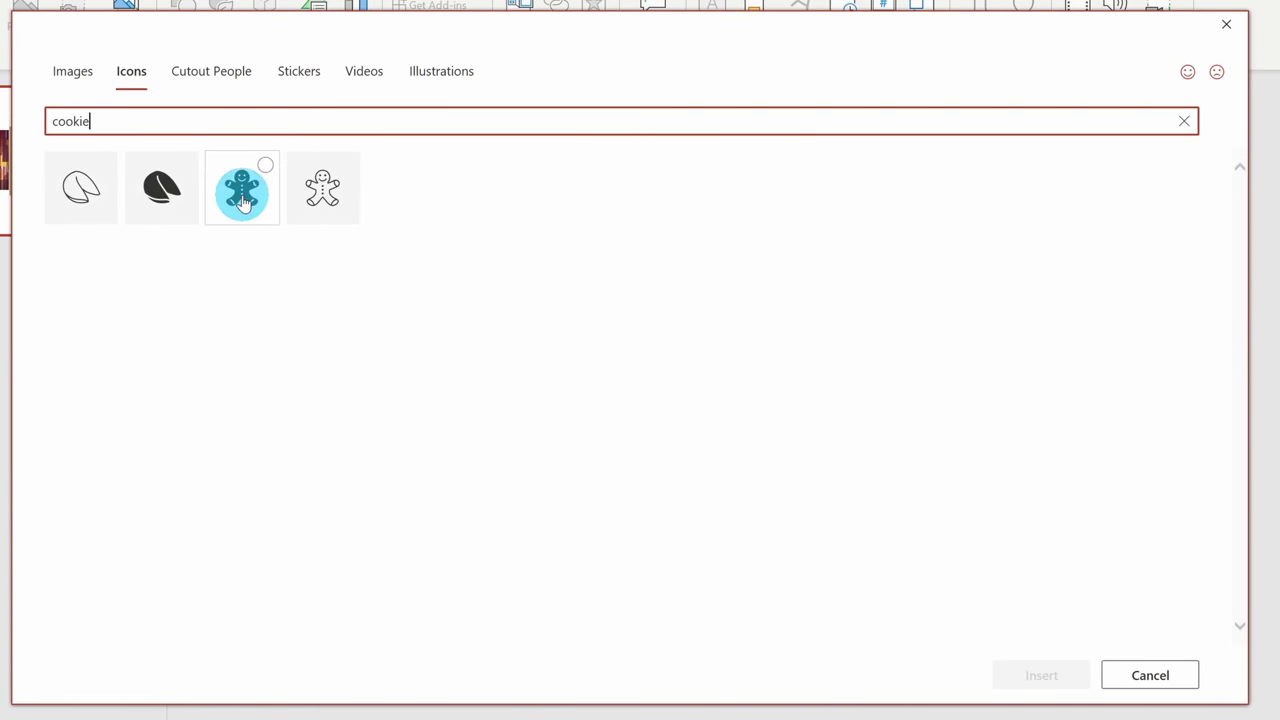
{"action": "left_click", "coordinate": [242, 180]}
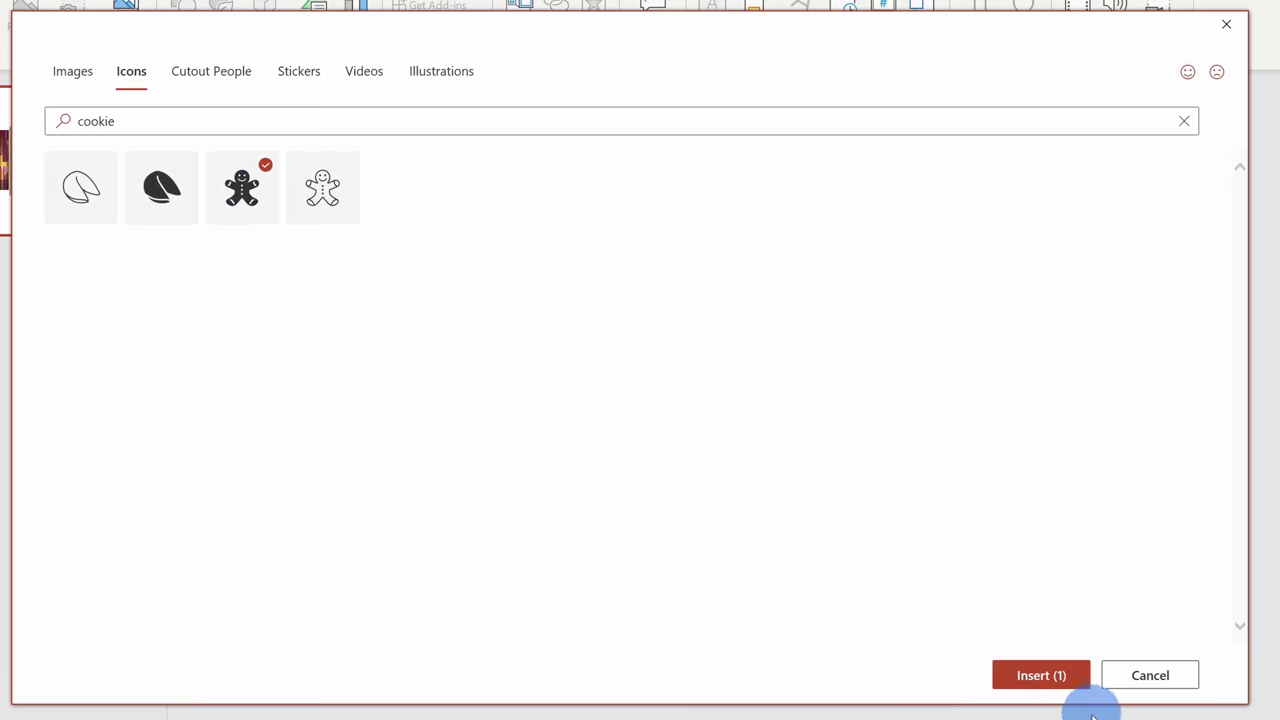
{"action": "left_click", "coordinate": [1047, 676]}
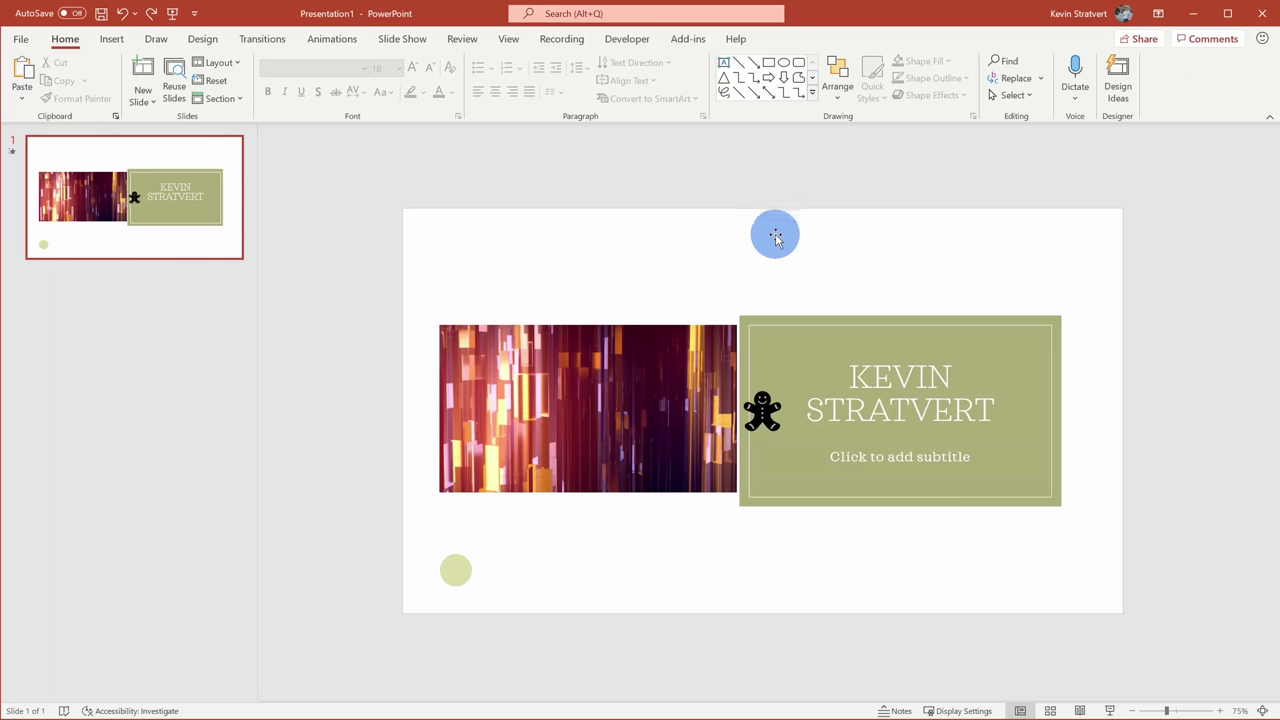
{"action": "left_click", "coordinate": [761, 409]}
{"action": "left_click_drag", "start_coordinate": [733, 380], "coordinate": [625, 285]}
{"action": "left_click_drag", "start_coordinate": [686, 329], "coordinate": [592, 409]}
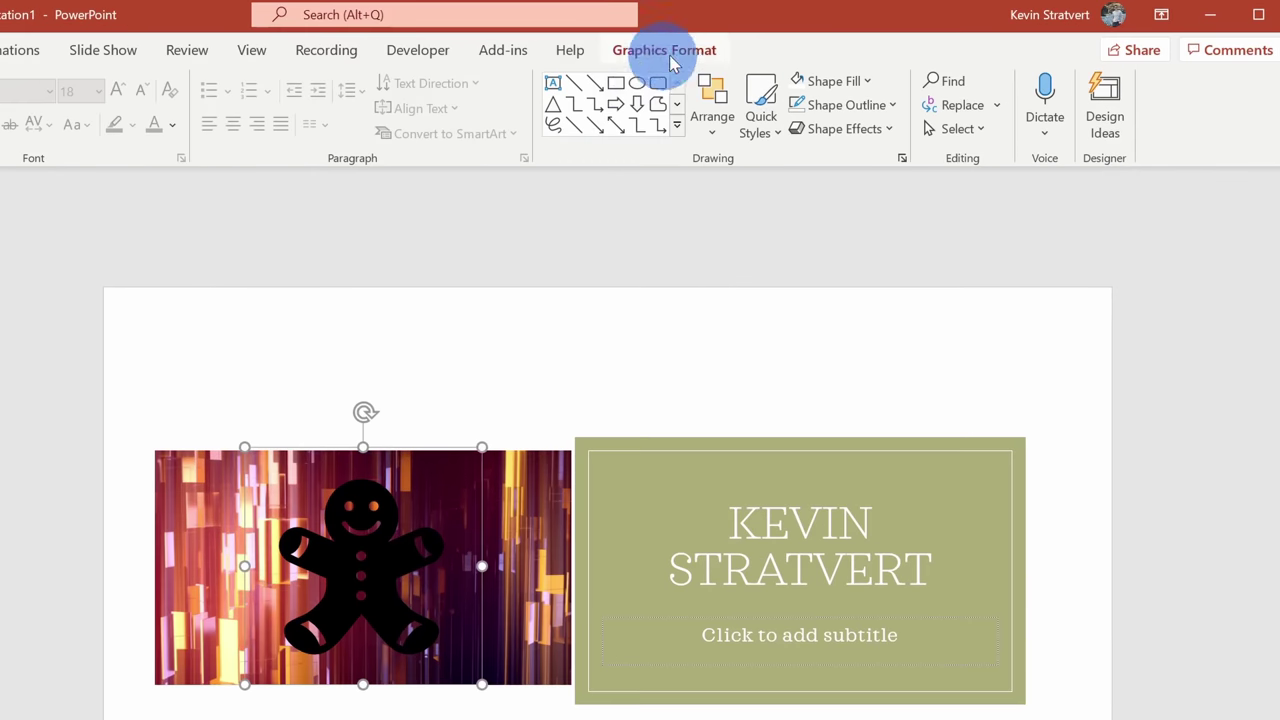
Convert the gingerbread icon to a shape, then select both the video and the gingerbread shape
{"action": "left_click", "coordinate": [806, 39]}
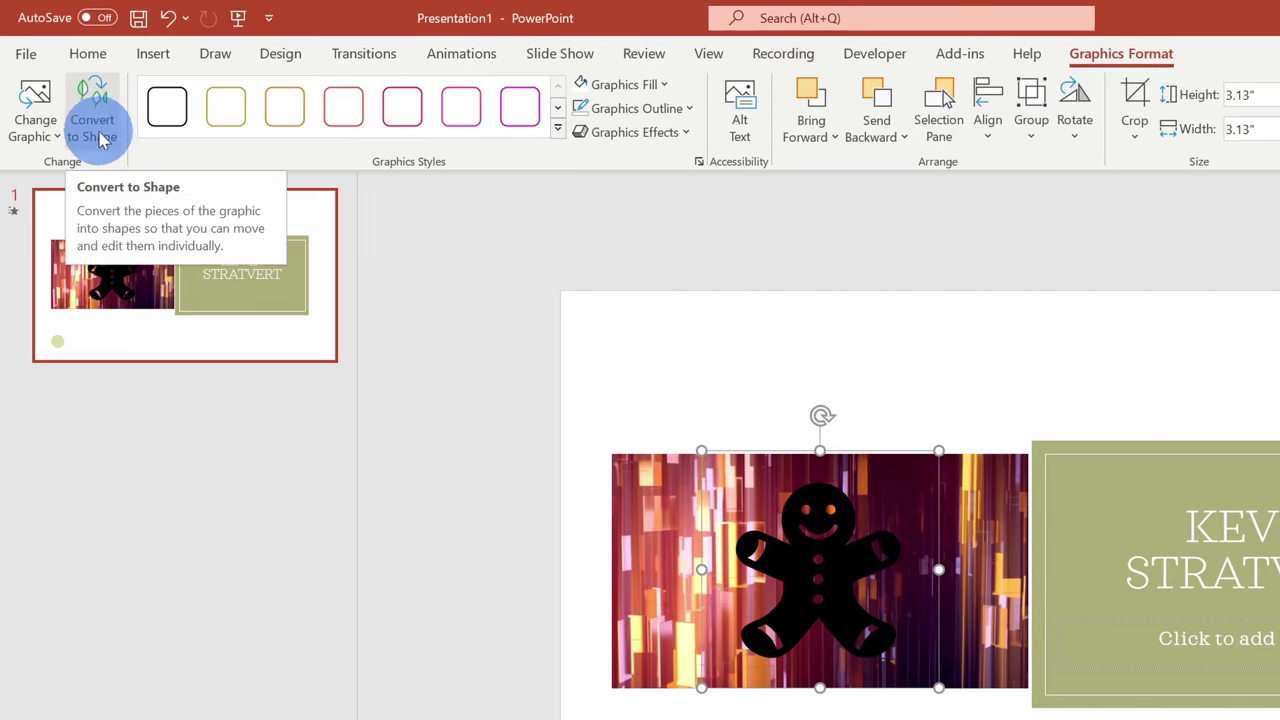
{"action": "left_click", "coordinate": [96, 116]}
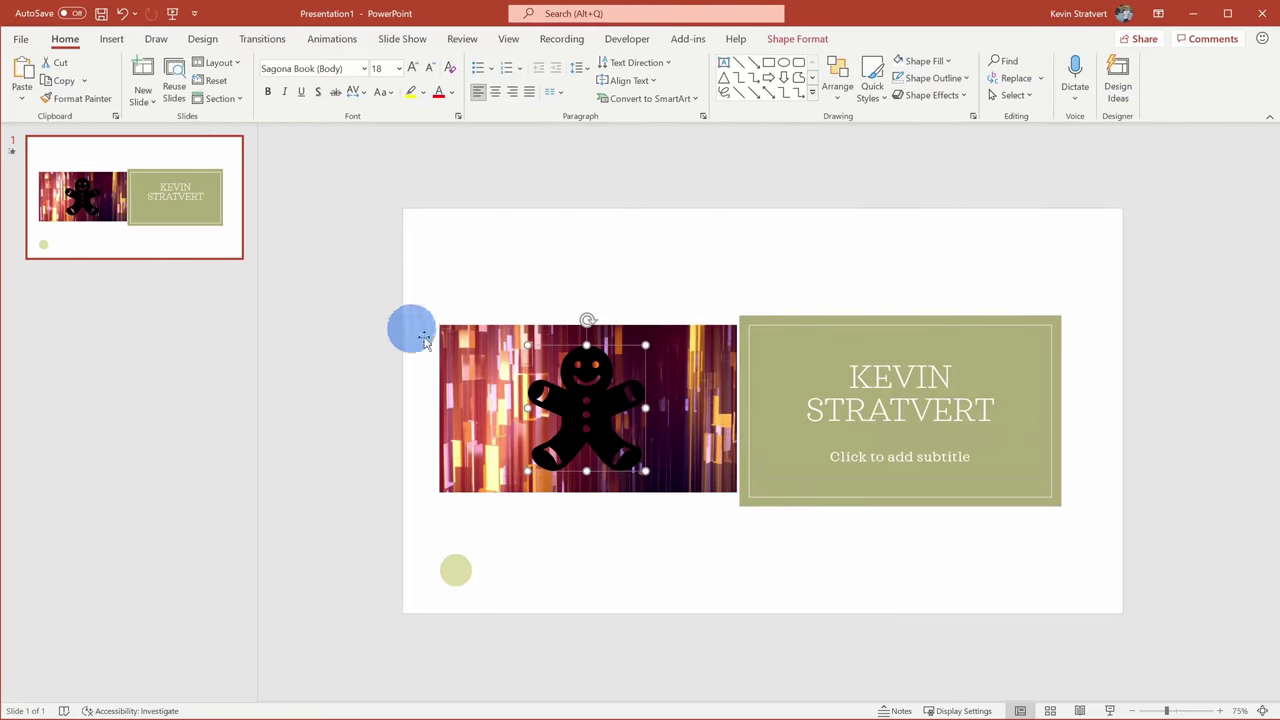
{"action": "left_click", "coordinate": [464, 362]}
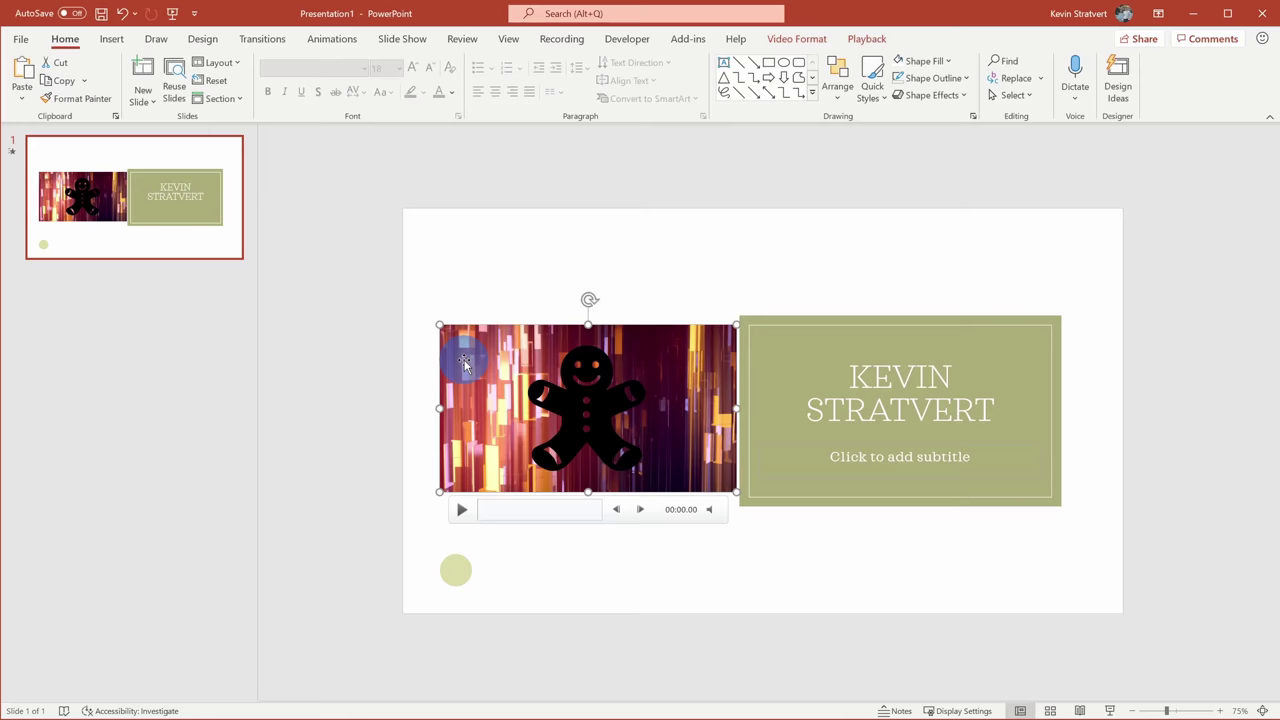
{"action": "left_click", "coordinate": [591, 397]}
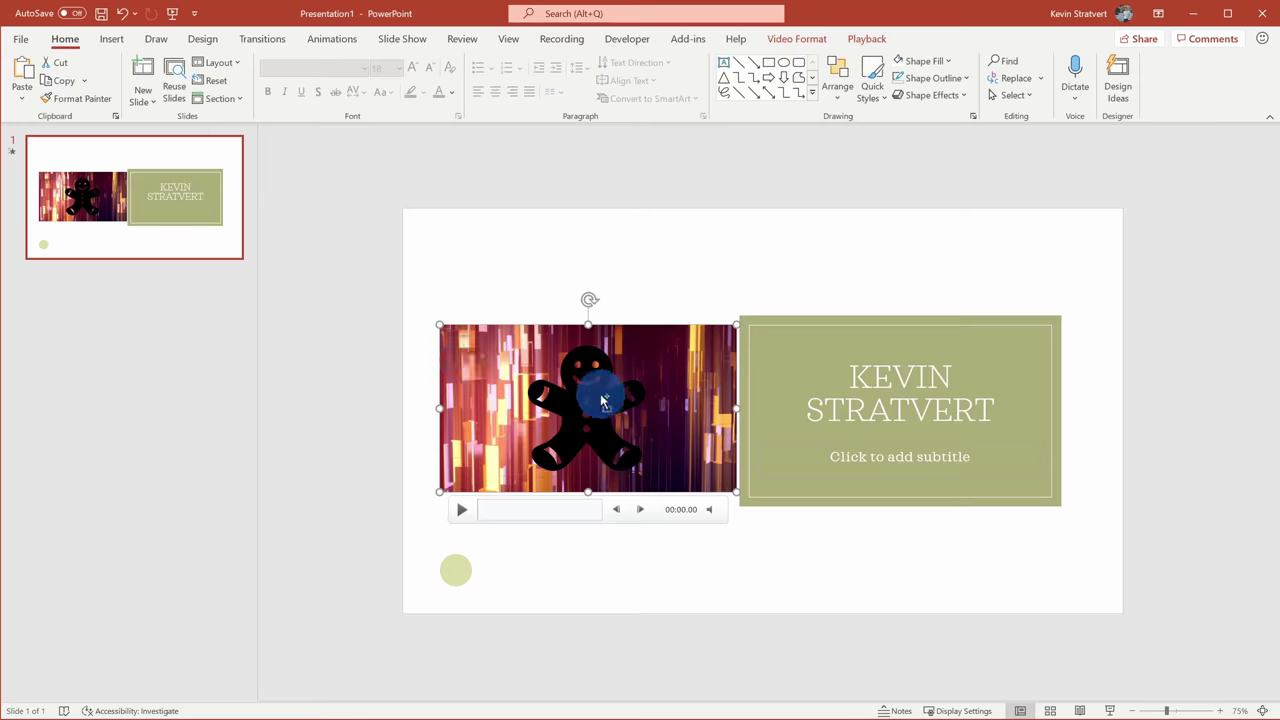
{"action": "left_click", "coordinate": [600, 399]}
{"action": "left_click", "coordinate": [615, 380]}
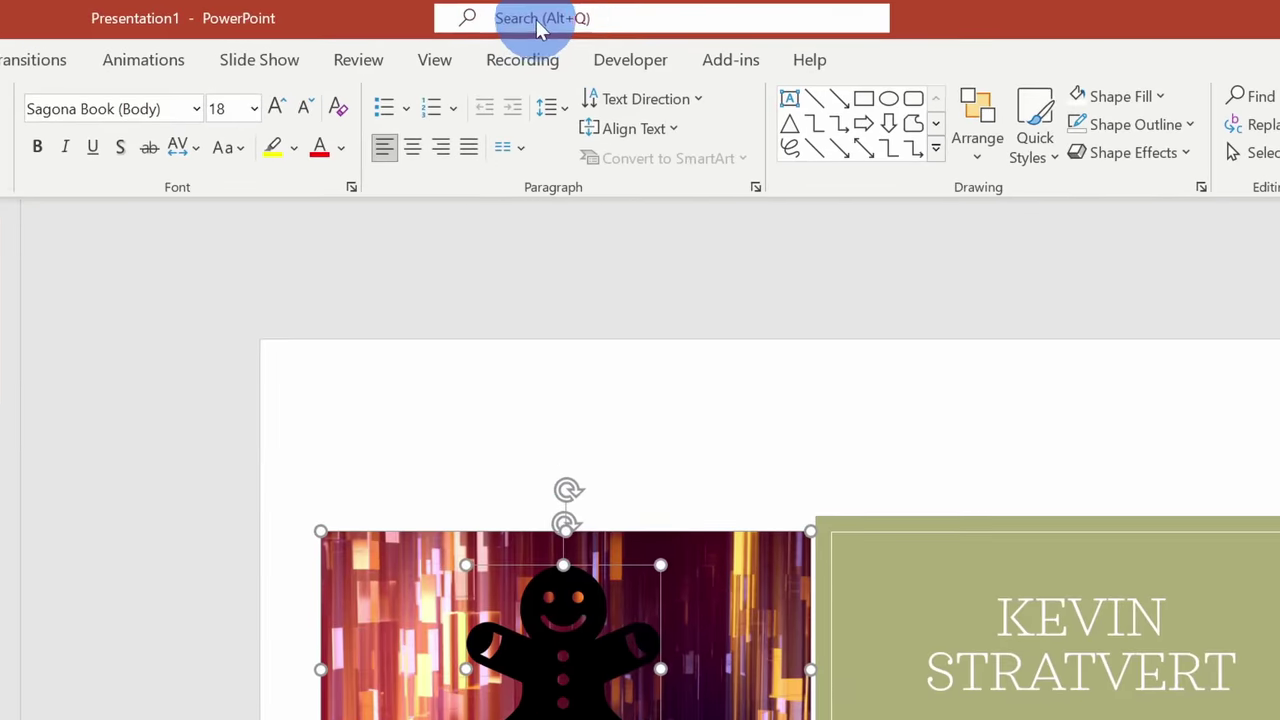
Intersect the video with the gingerbread shape via Merge Shapes, then enlarge it and move it up-left
{"action": "left_click", "coordinate": [585, 16]}
{"action": "type", "text": "merge"}
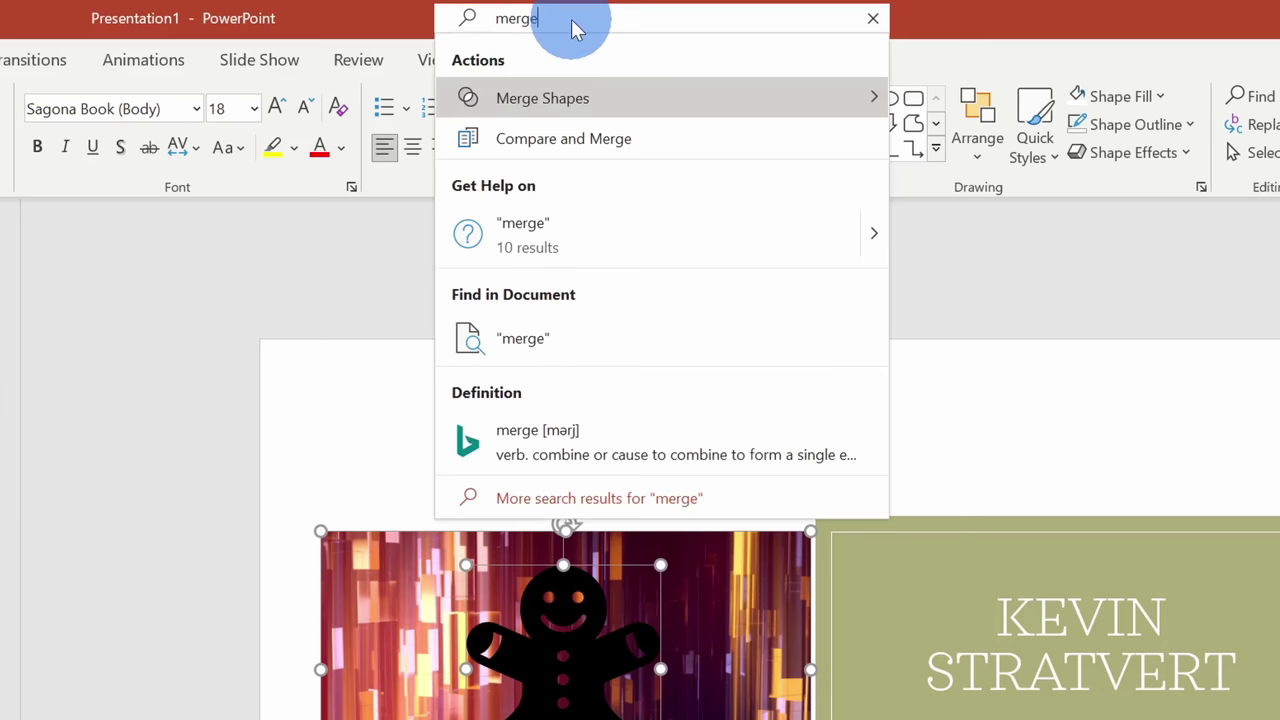
{"action": "left_click", "coordinate": [595, 102]}
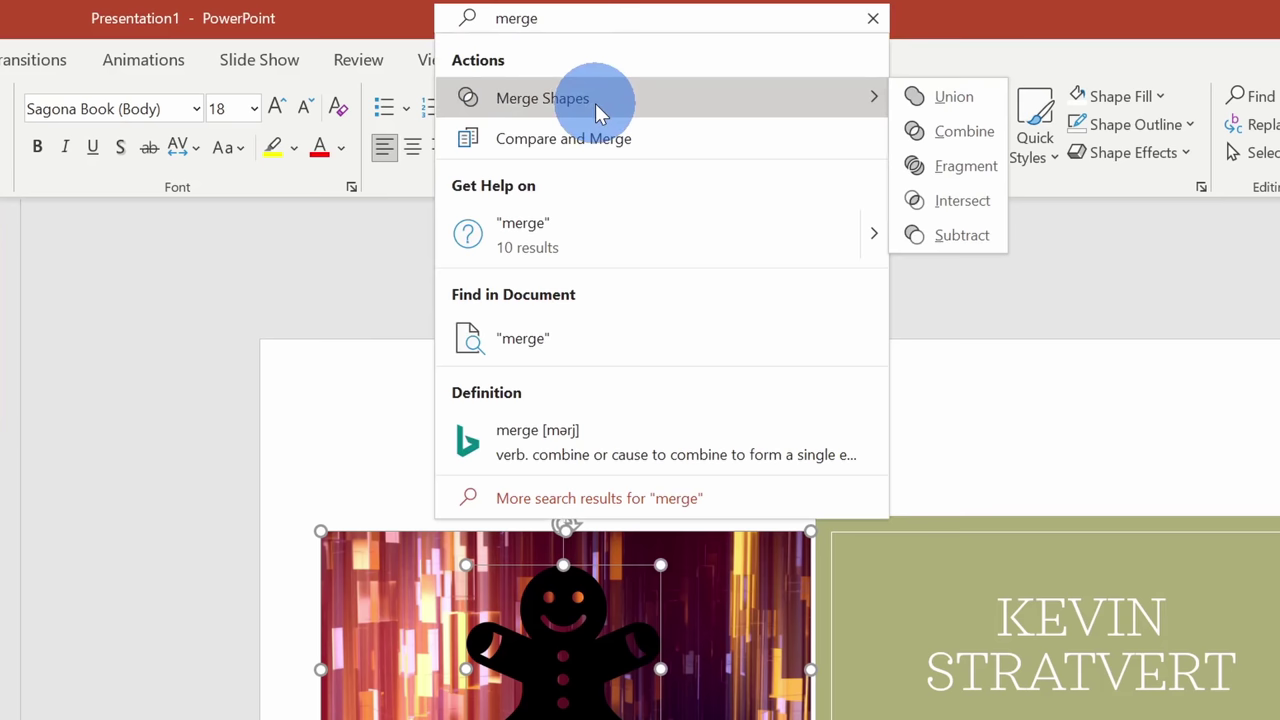
{"action": "left_click", "coordinate": [962, 203]}
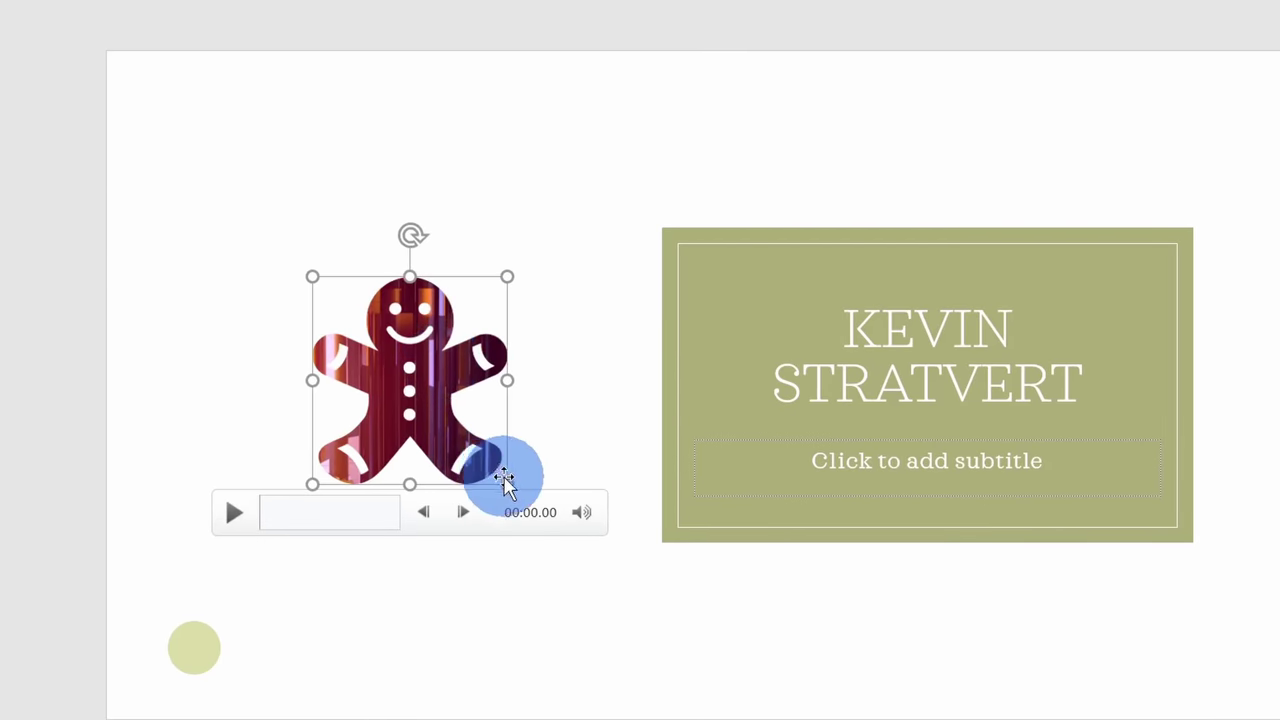
{"action": "left_click_drag", "start_coordinate": [566, 598], "coordinate": [574, 602]}
{"action": "left_click_drag", "start_coordinate": [513, 487], "coordinate": [563, 534]}
{"action": "left_click_drag", "start_coordinate": [470, 445], "coordinate": [430, 368]}
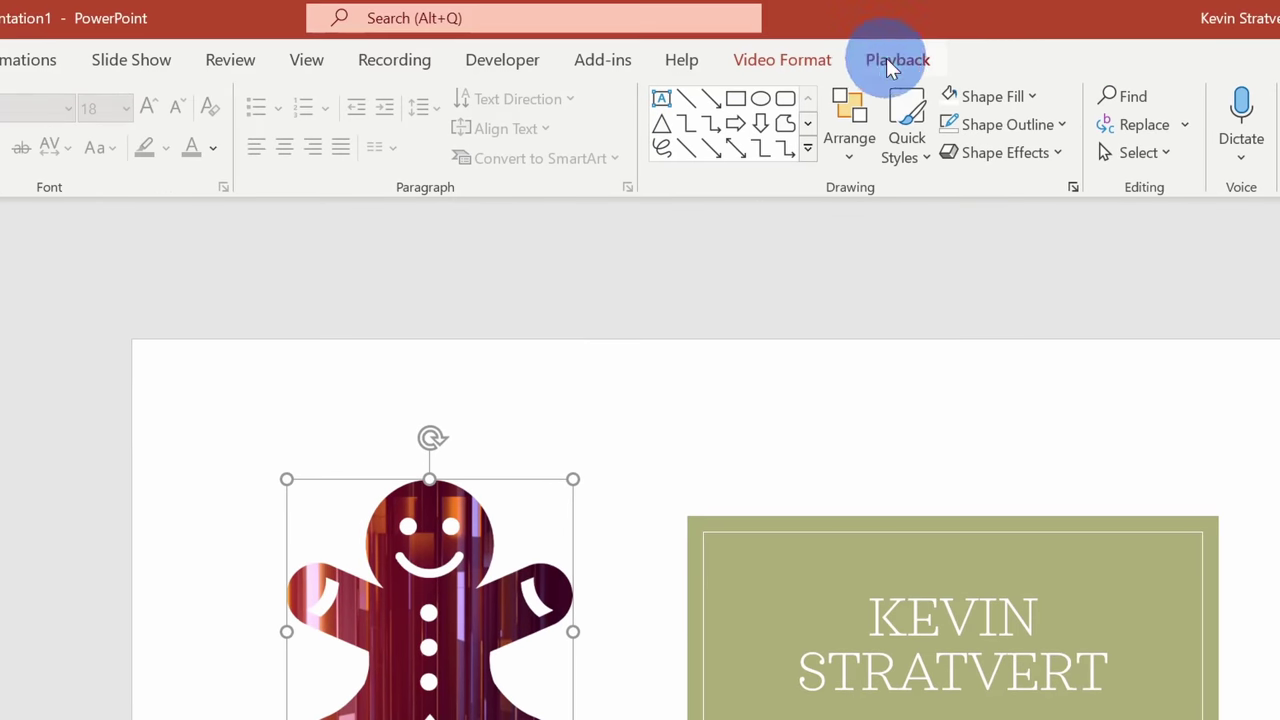
Set the gingerbread video to start Automatically and Loop until Stopped, then preview with Shift+F5
{"action": "left_click", "coordinate": [888, 60]}
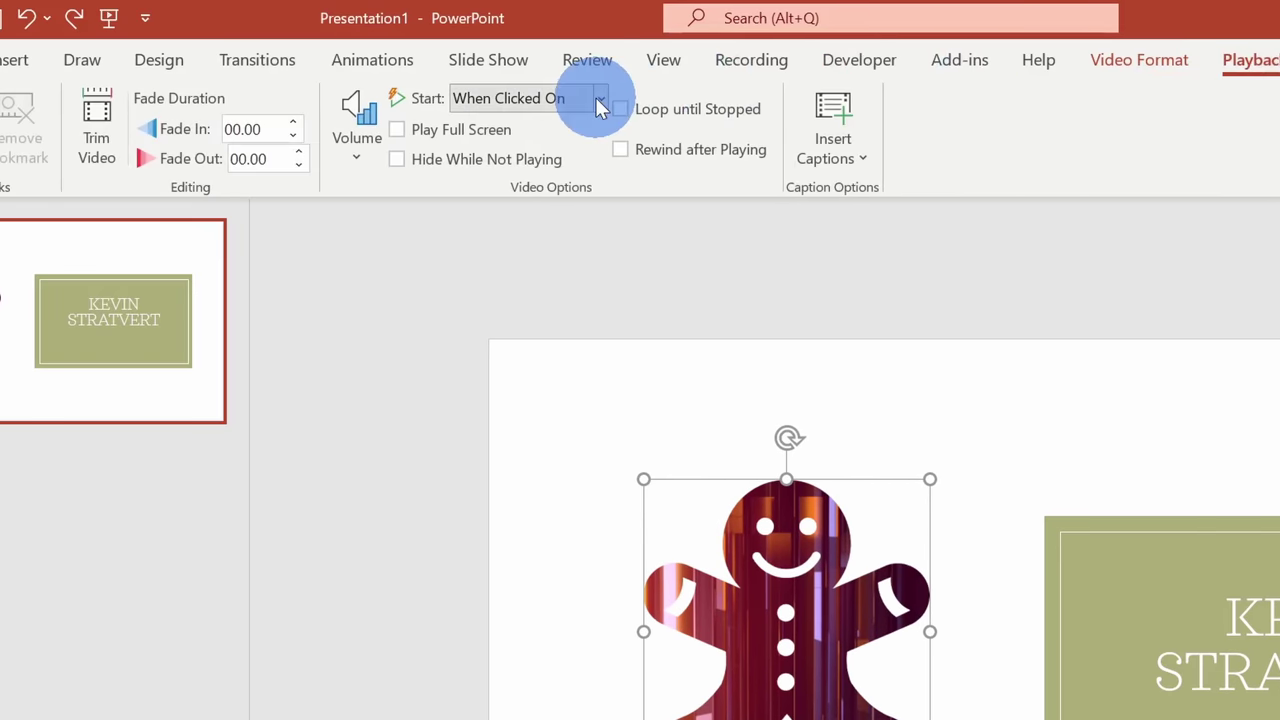
{"action": "left_click", "coordinate": [243, 98]}
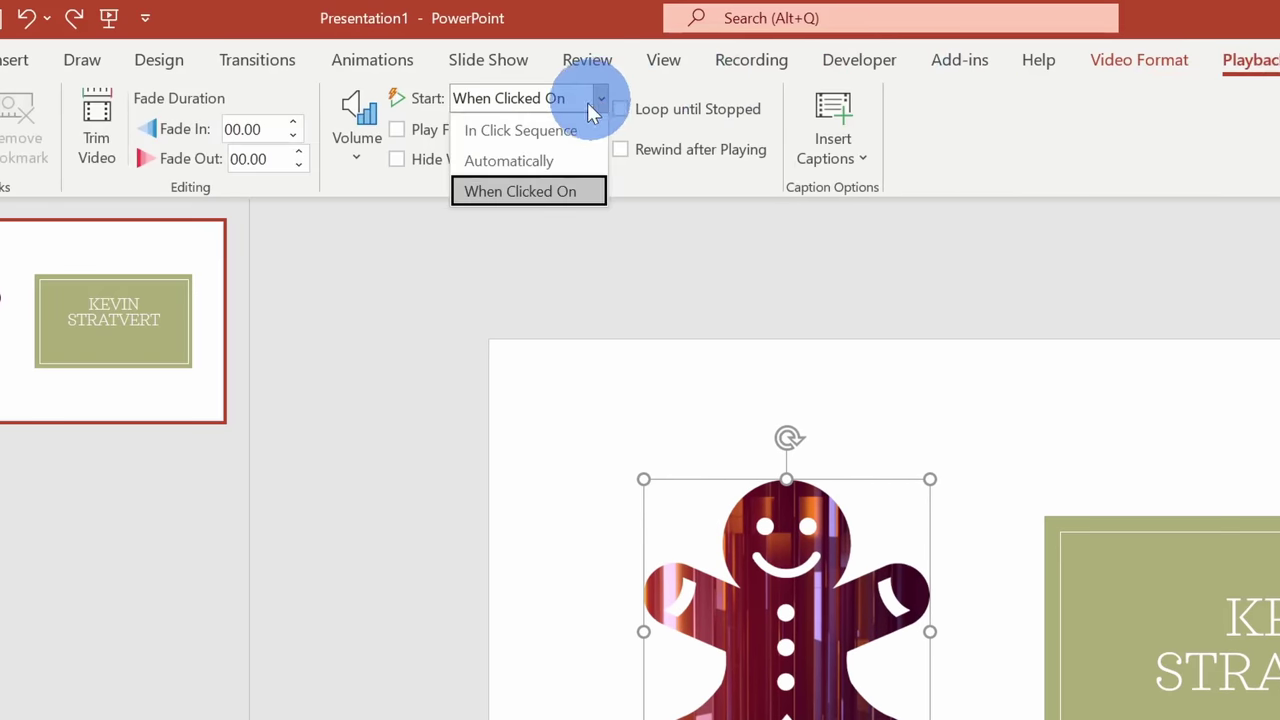
{"action": "left_click", "coordinate": [570, 160]}
{"action": "left_click", "coordinate": [620, 108]}
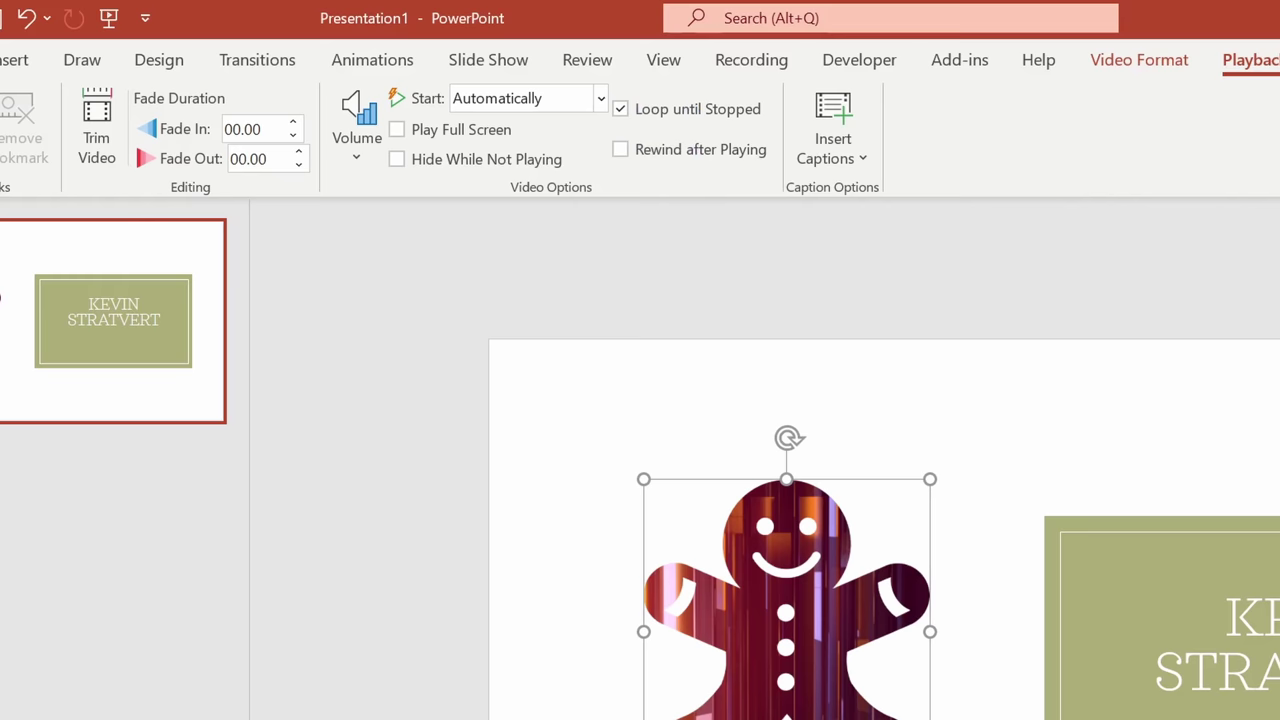
{"action": "key", "text": "shift+F5"}
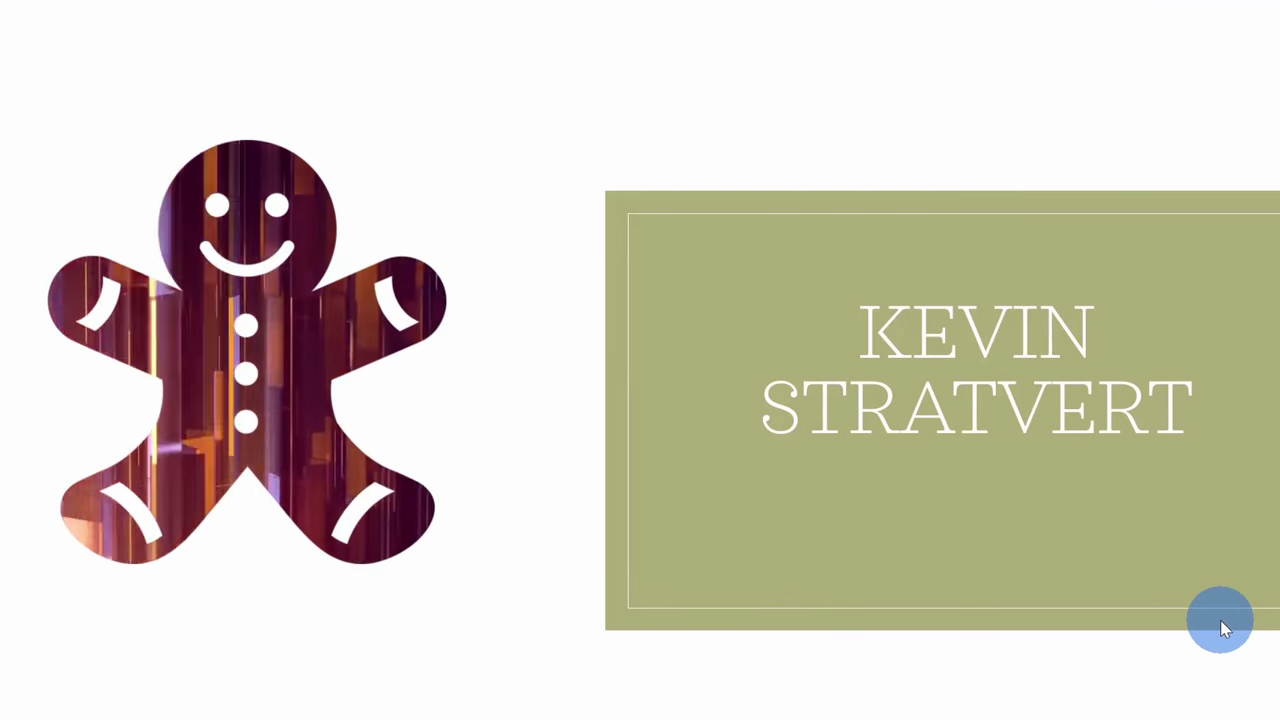